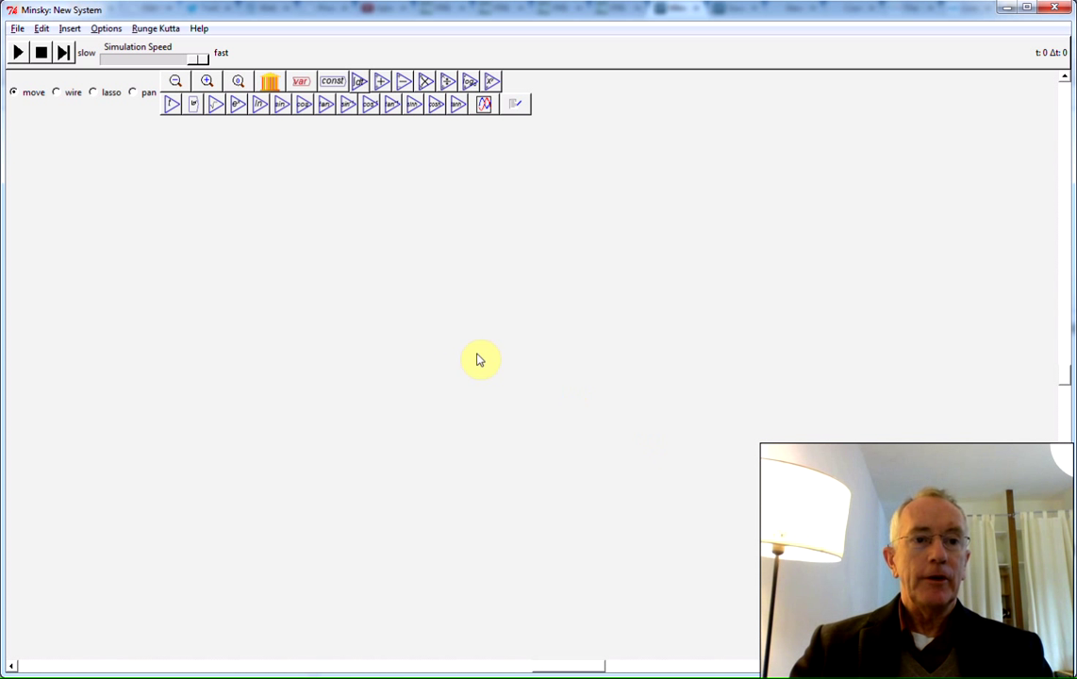
Step: Drop a new Godley table near the canvas centre and bring up its context menu
click(274, 83)
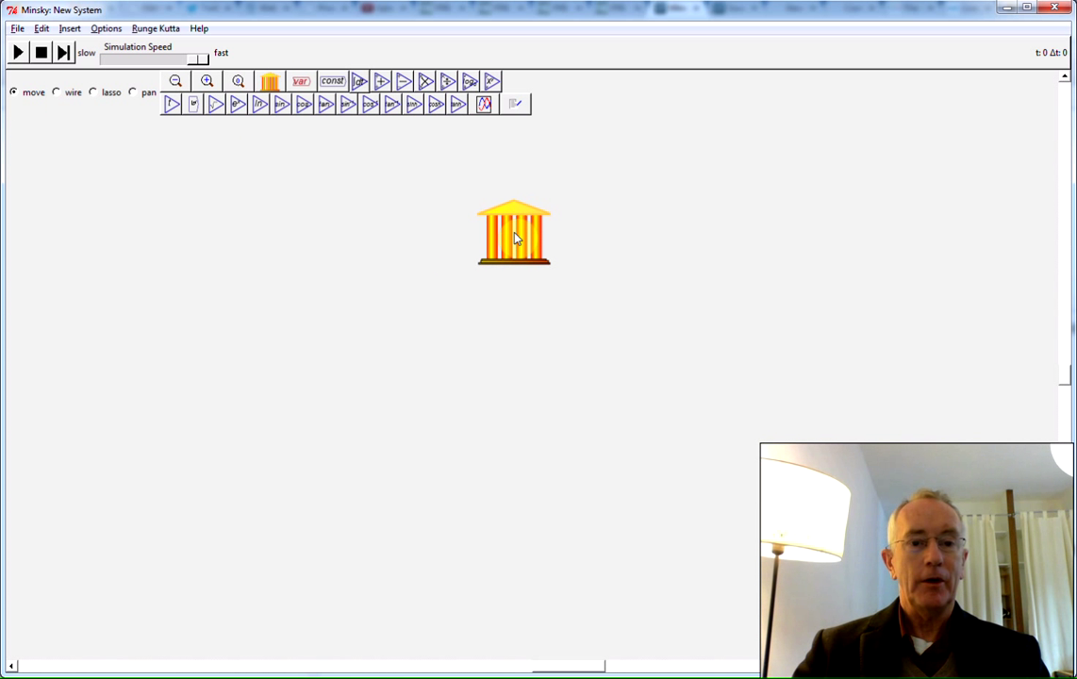
click(515, 238)
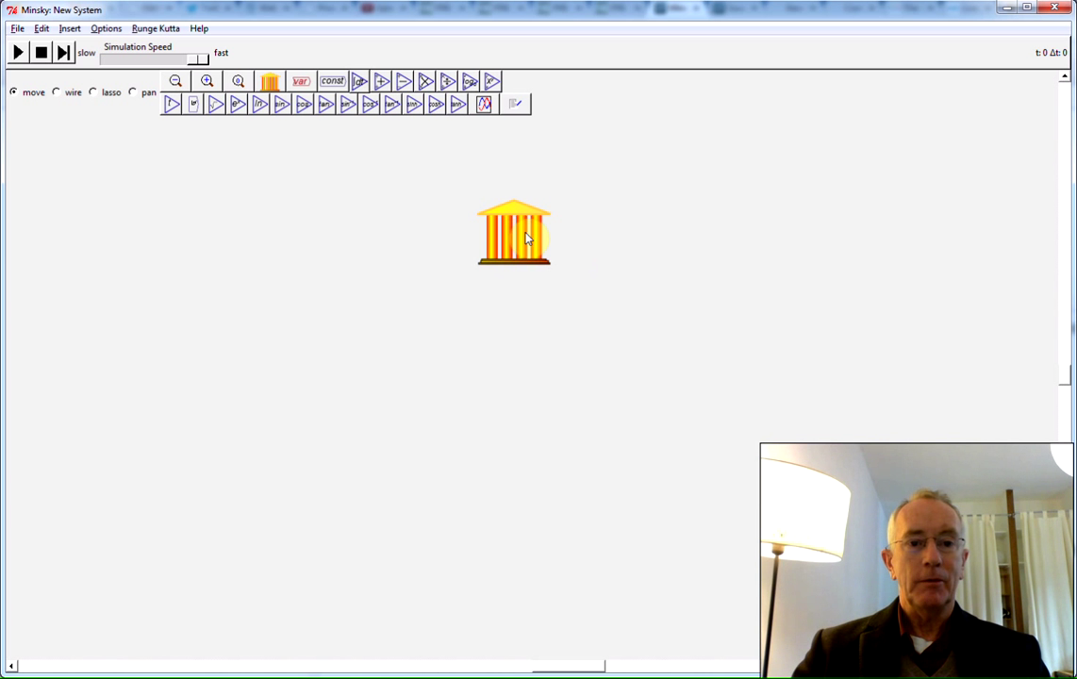
right_click(527, 238)
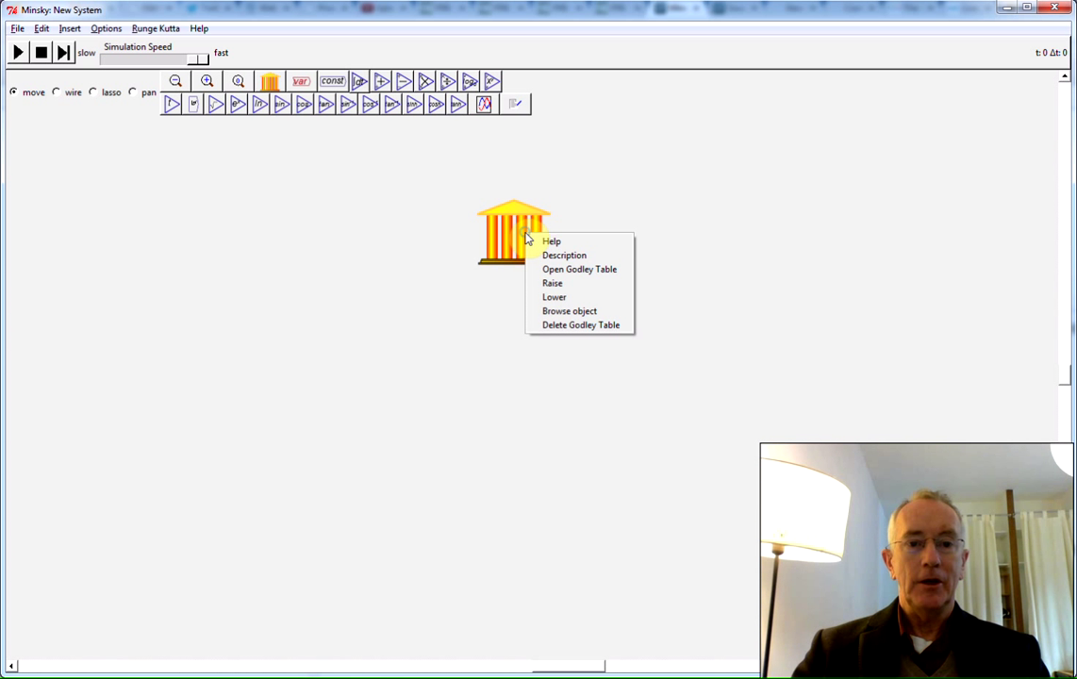
Step: Open the Godley table, widen its window, and add a Reserves stock column classified as an asset
click(556, 270)
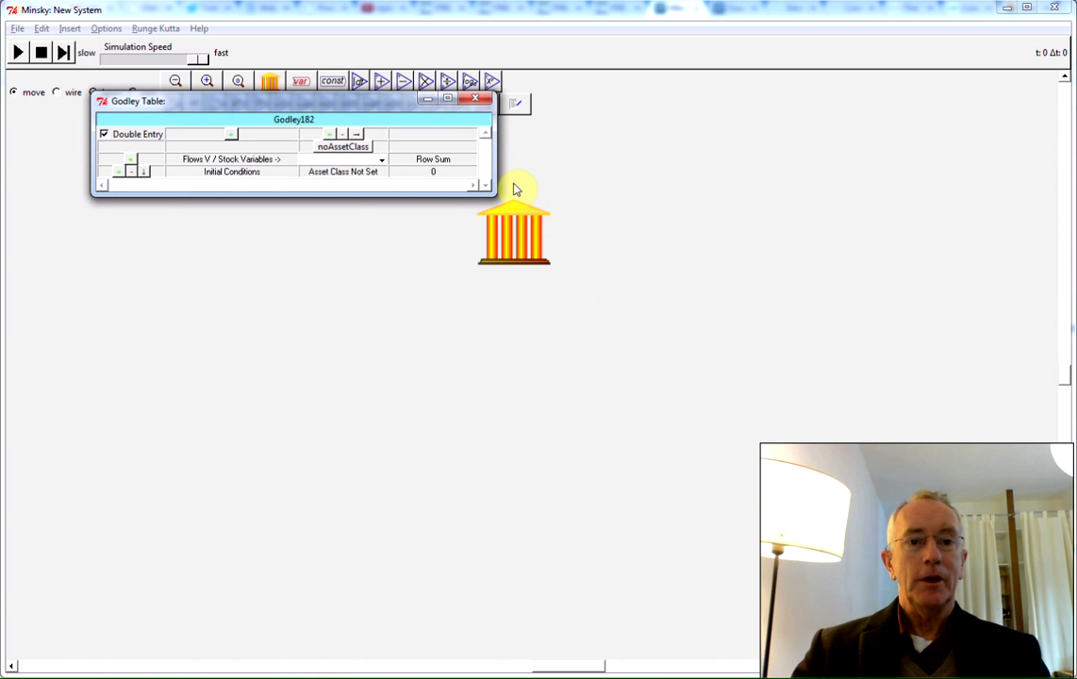
drag(494, 167, 782, 176)
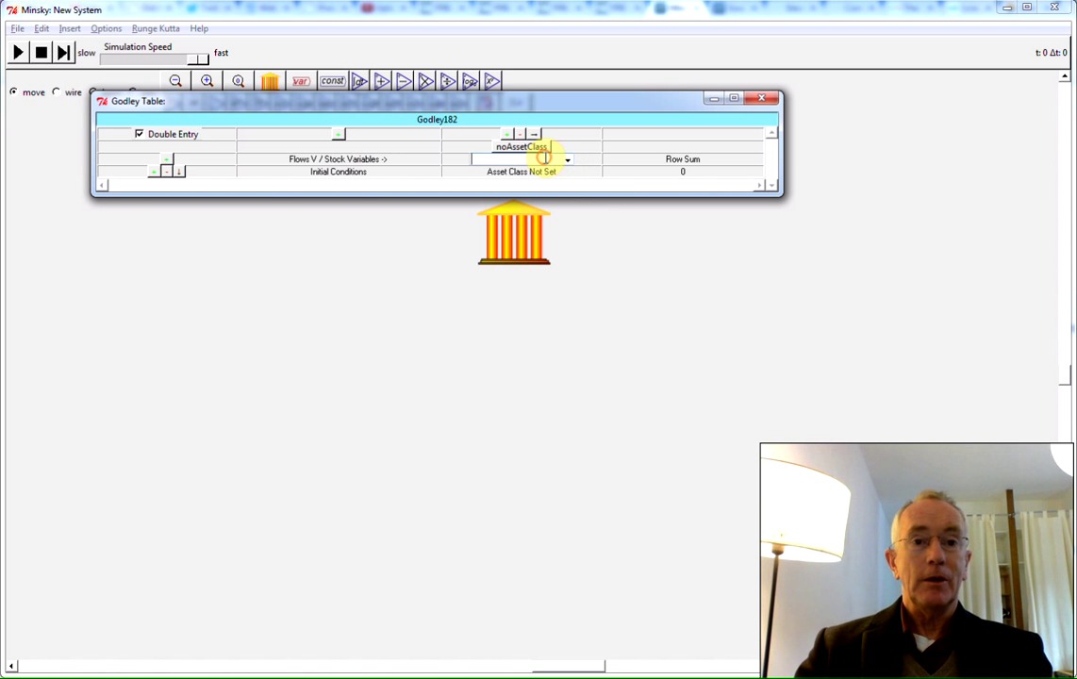
text(Res)
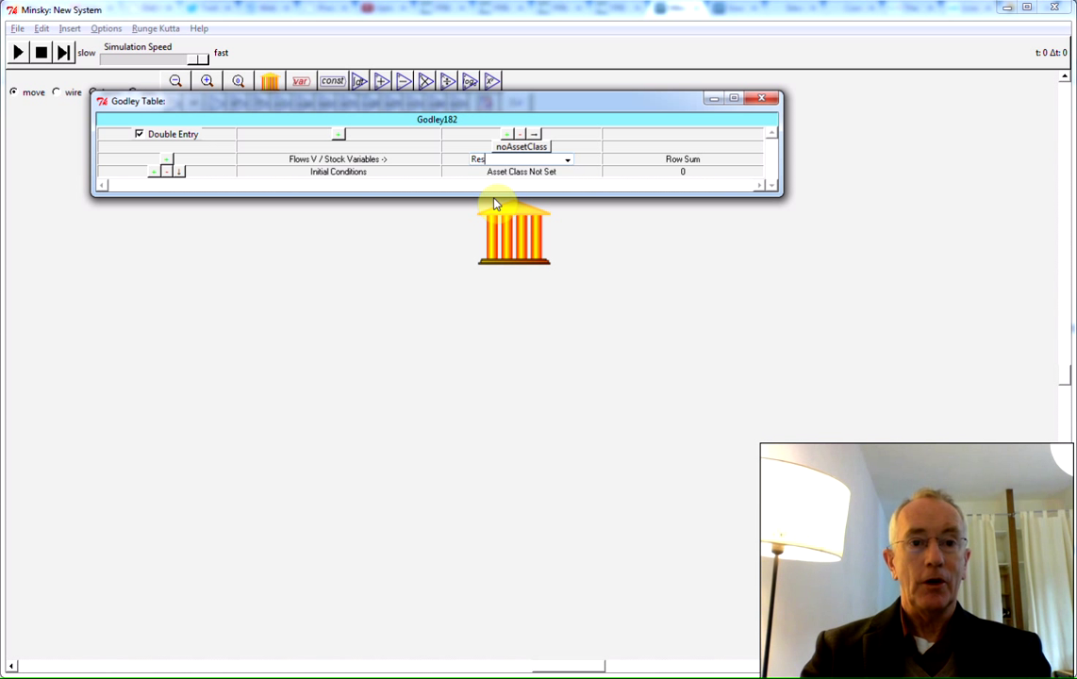
text(erves)
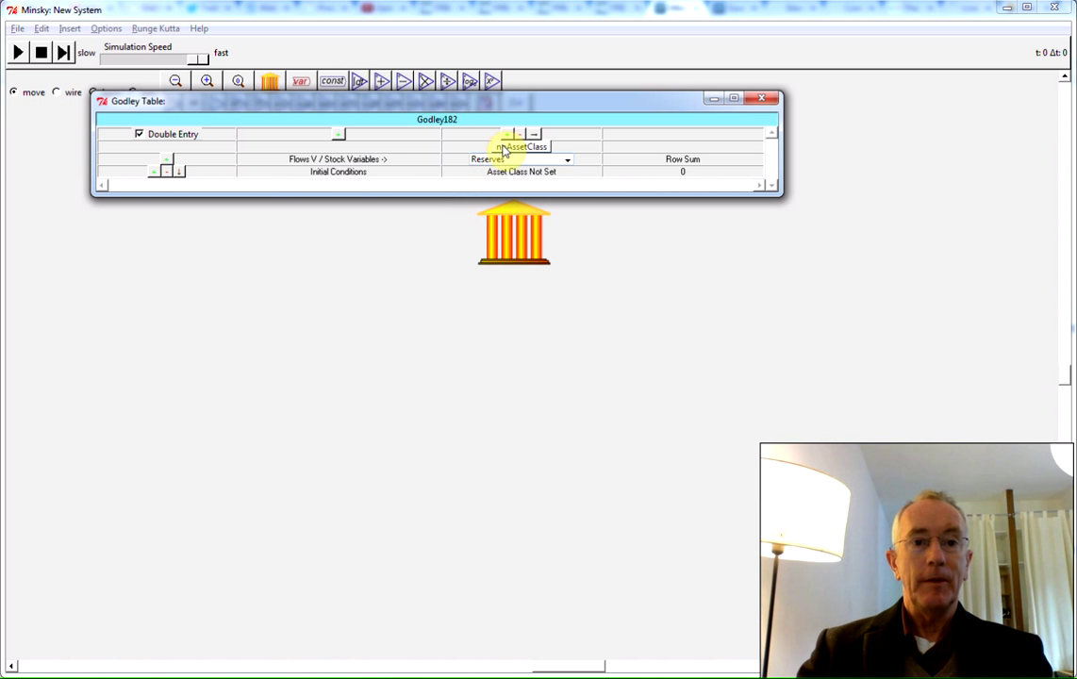
click(503, 148)
click(517, 174)
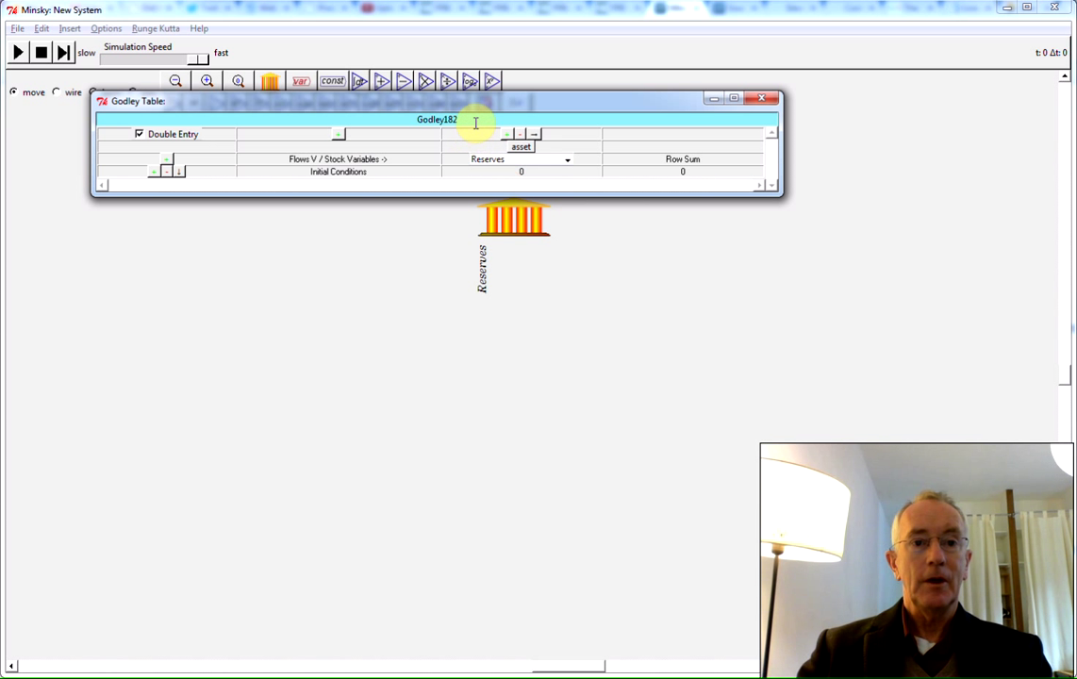
Step: Rename the table from Godley182 to 'Banking System'
click(385, 115)
text(Banking System)
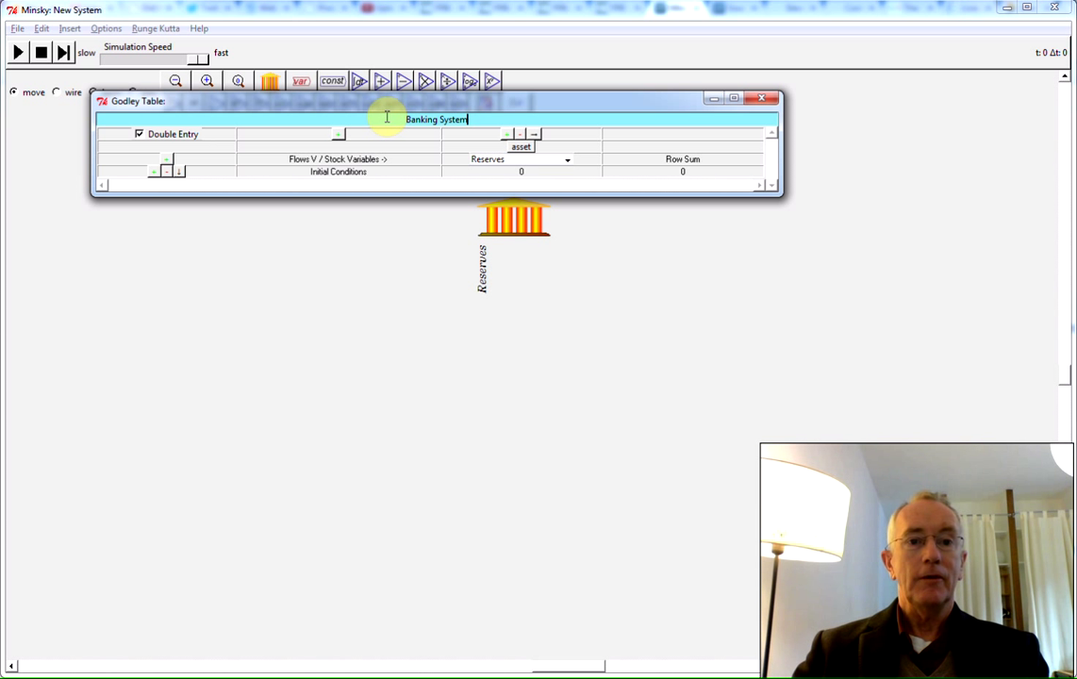
key(Return)
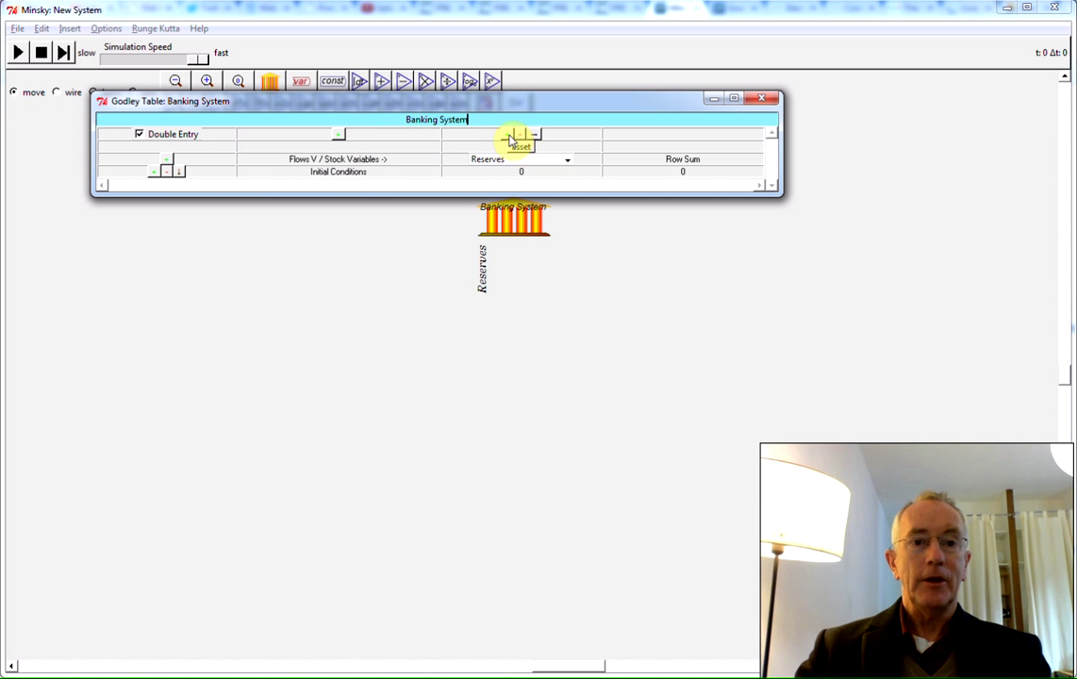
Step: Add a Loans stock column, then liability columns I and C
click(511, 134)
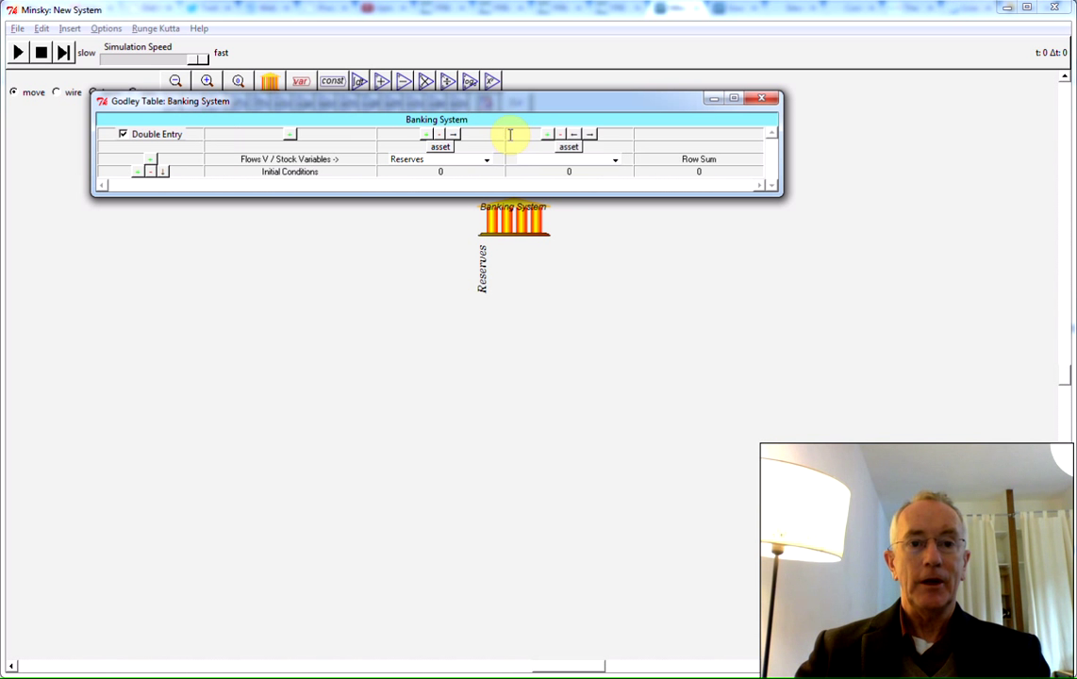
click(560, 159)
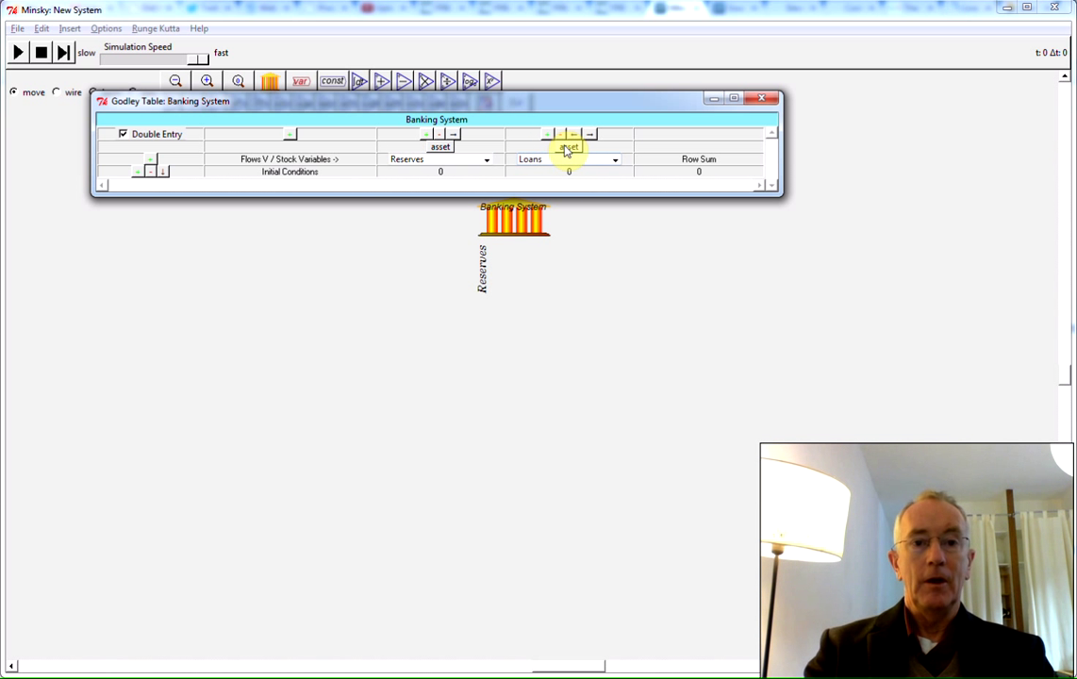
click(545, 137)
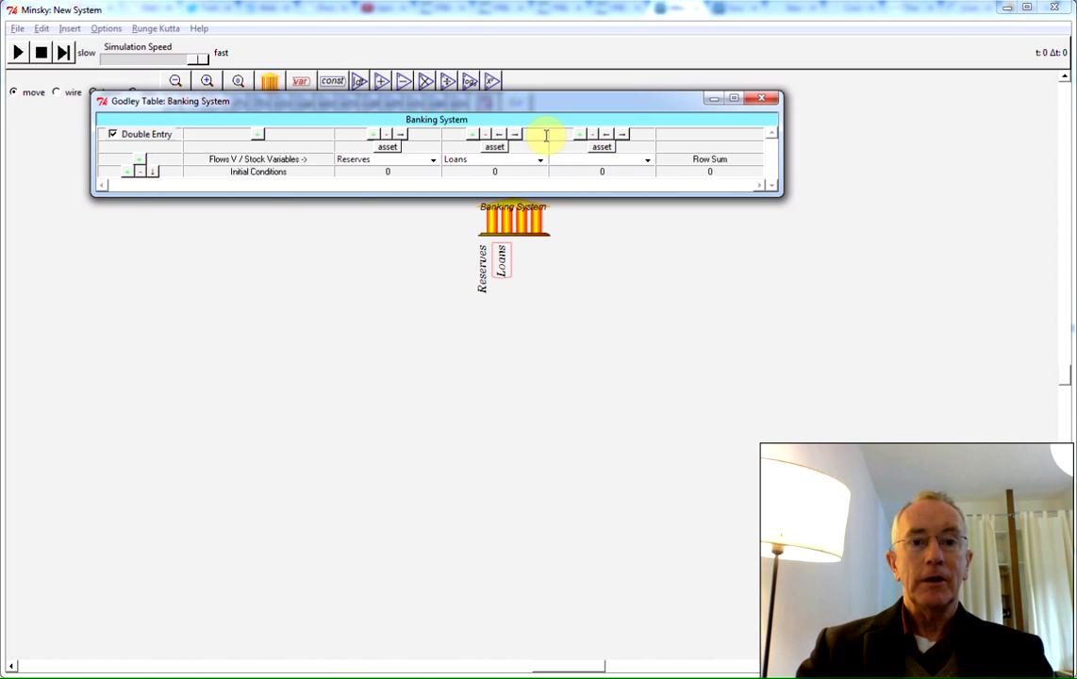
click(600, 146)
click(612, 191)
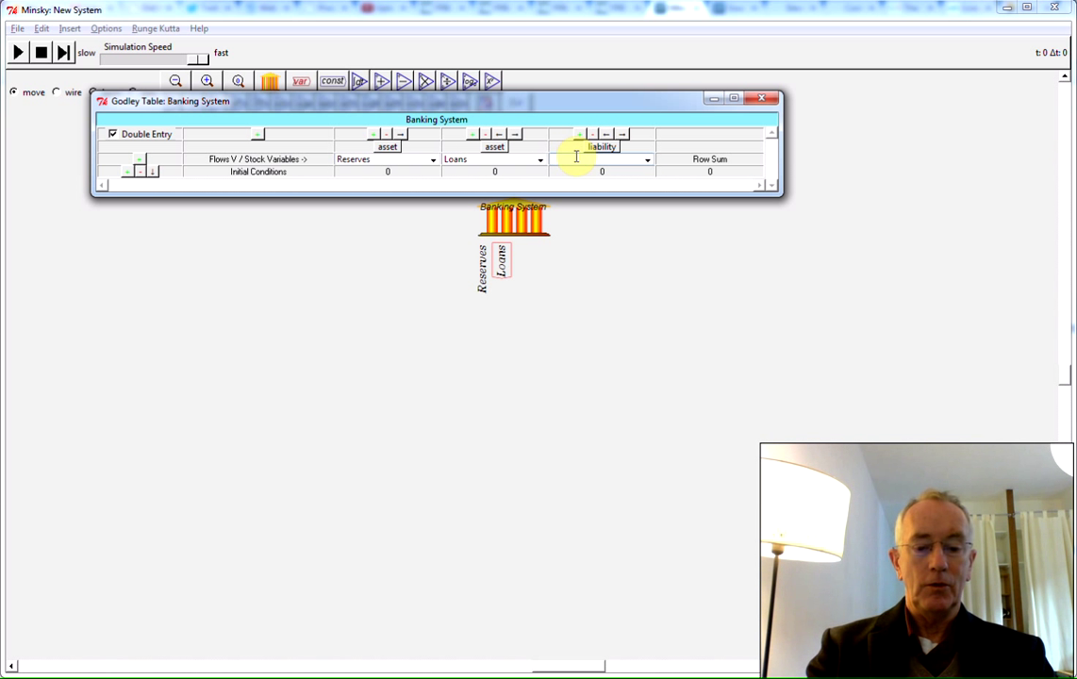
click(576, 157)
text(I)
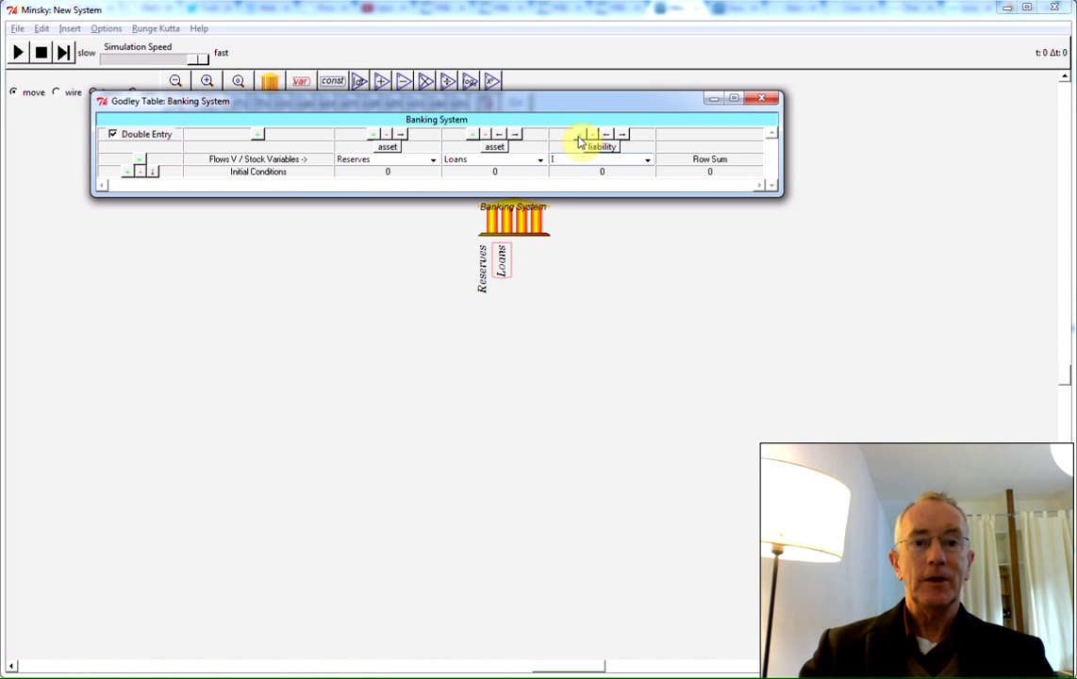
click(579, 134)
click(606, 161)
text(C)
Step: Add a W liability column and a final equity column named Bank_(NW)
click(602, 134)
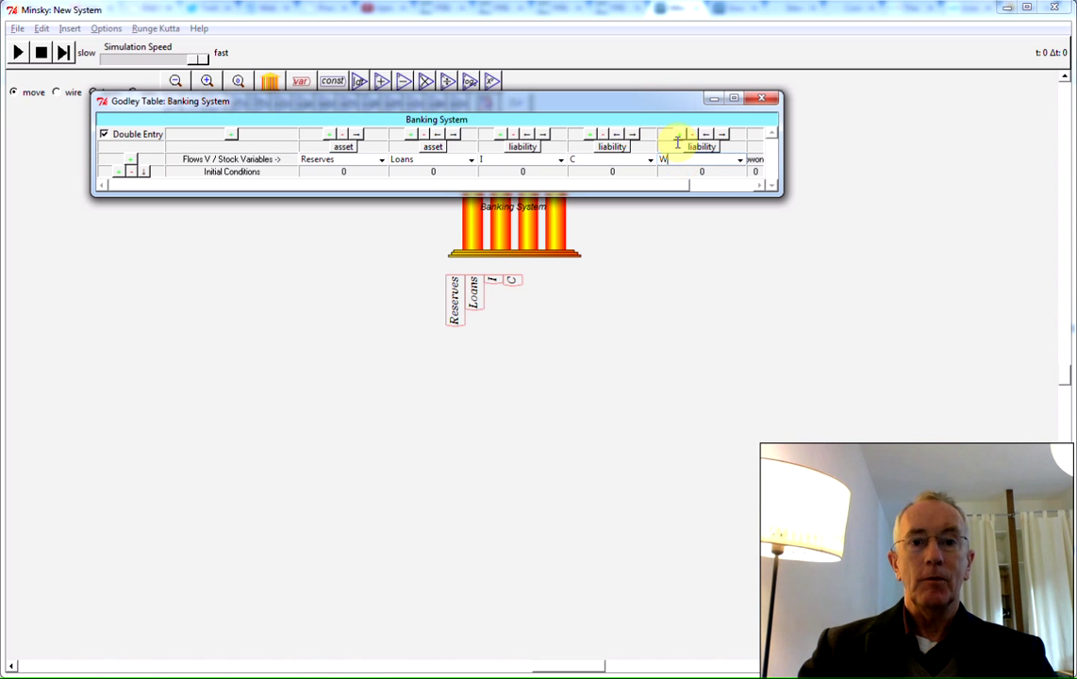
click(679, 134)
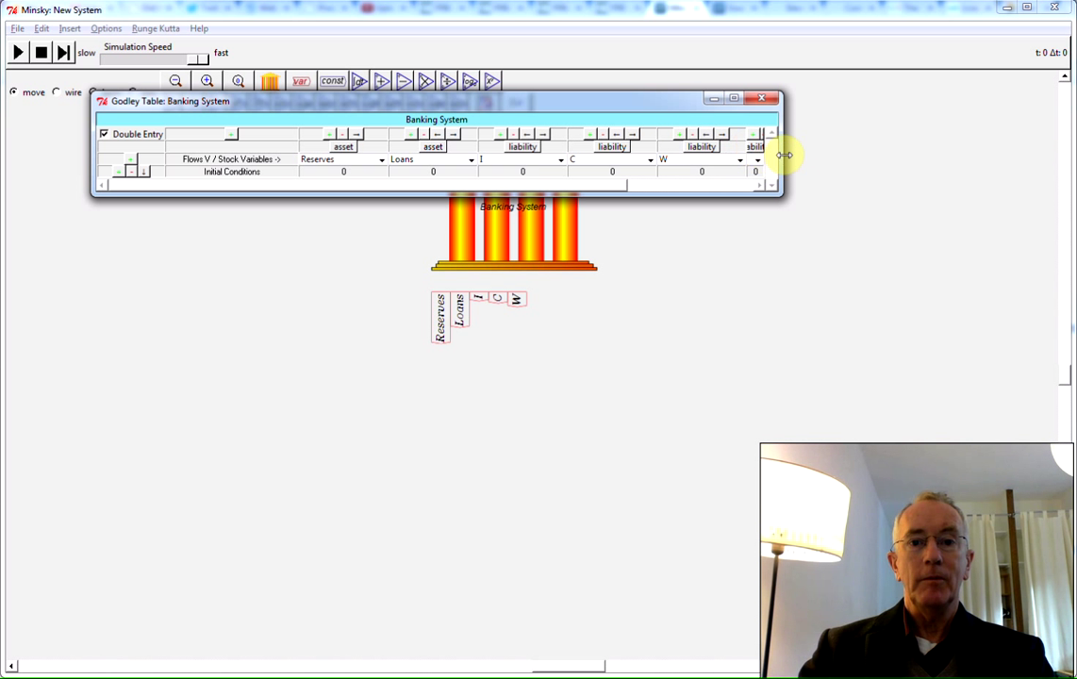
drag(781, 156, 927, 153)
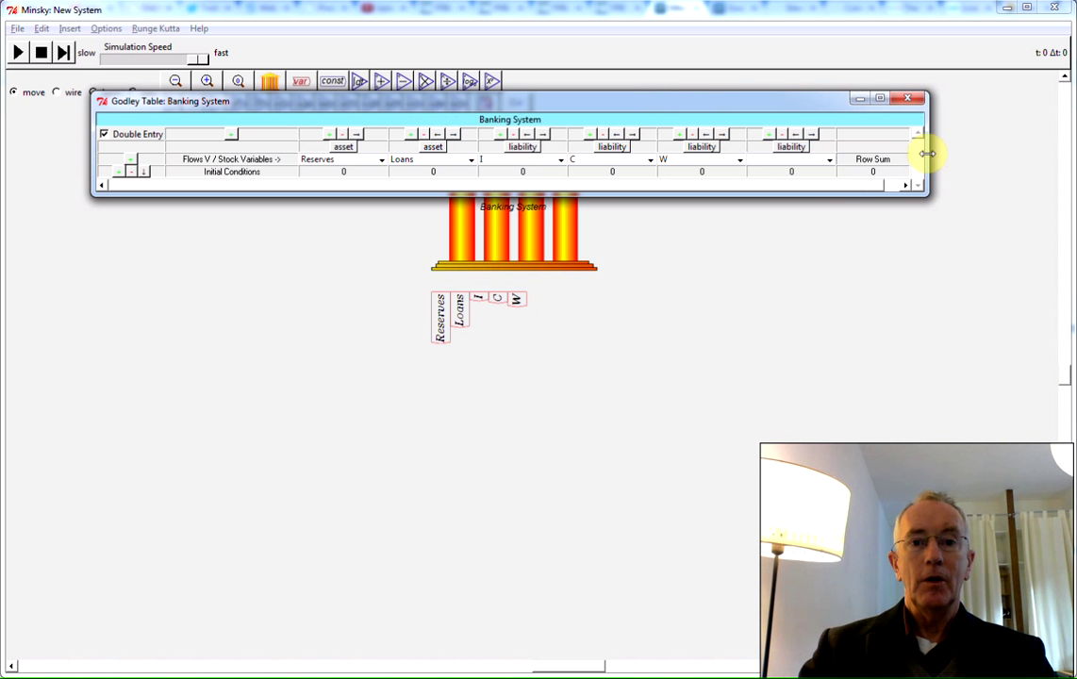
click(791, 147)
click(806, 205)
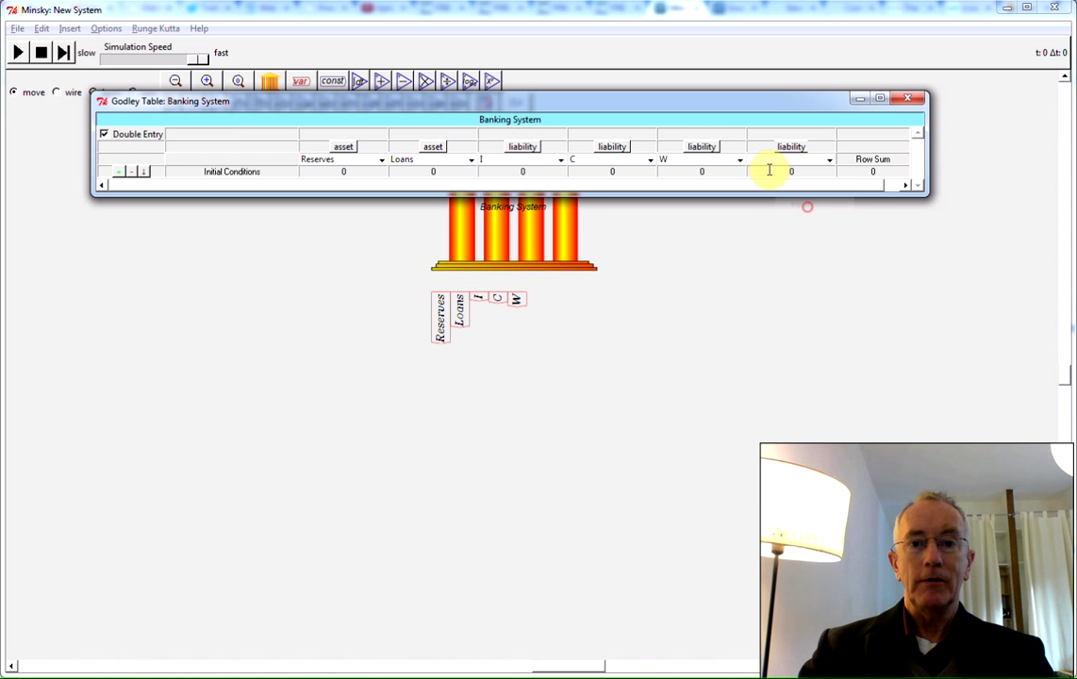
click(768, 159)
text(Bank_(NW)
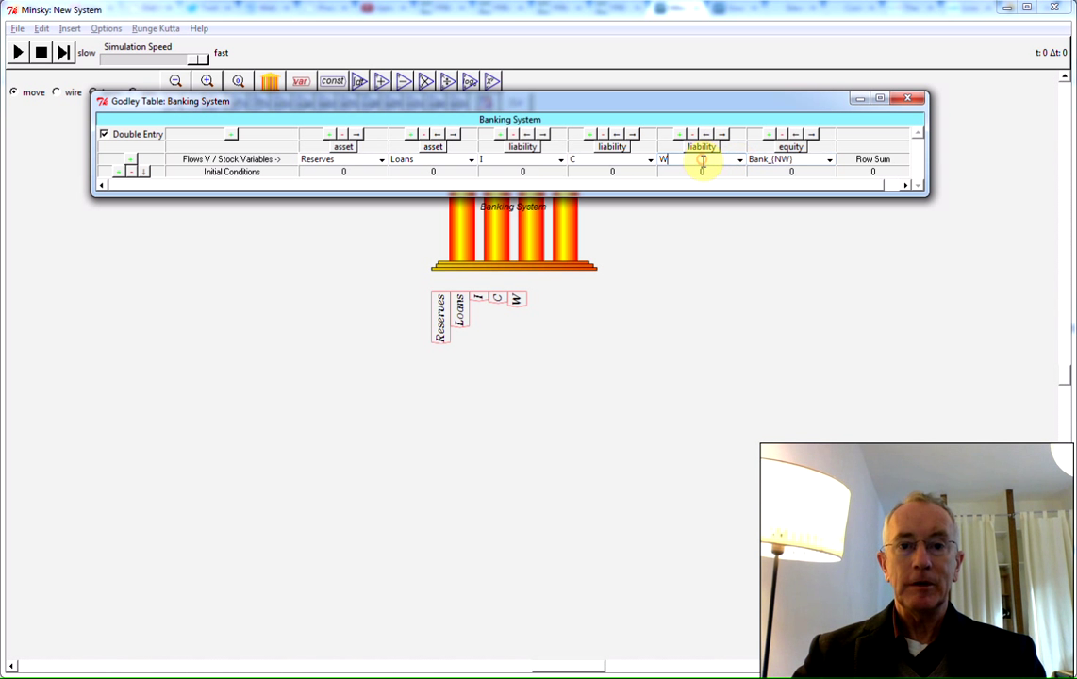
Step: Reopen the Banking System table and set initial conditions of 100 for Reserves and -100 for C
click(557, 293)
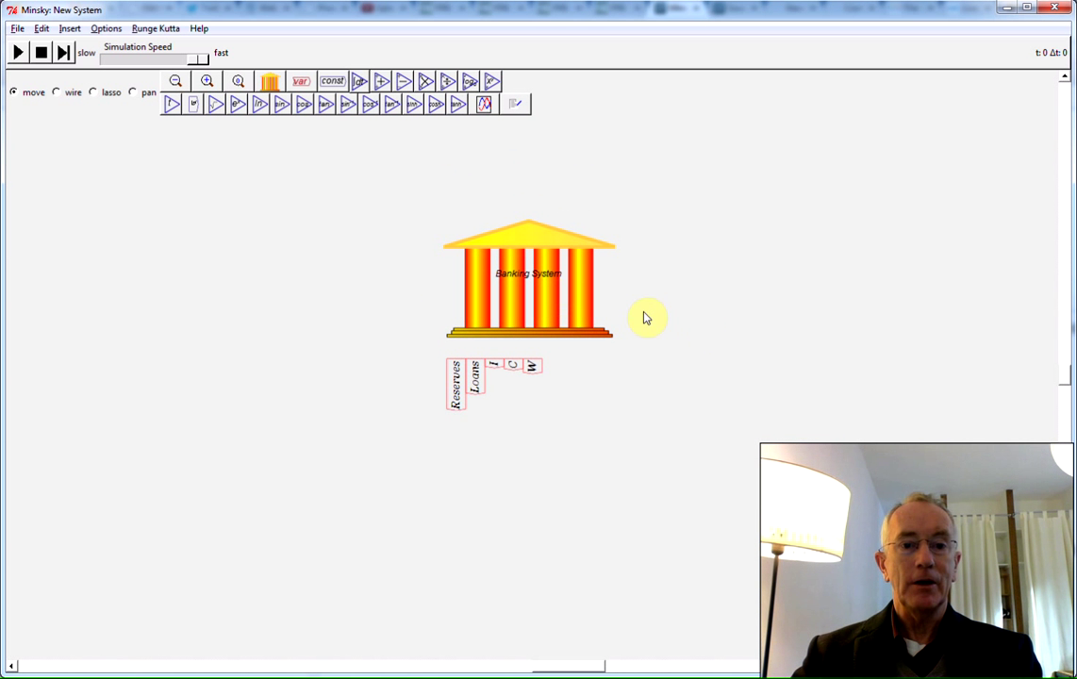
double_click(611, 281)
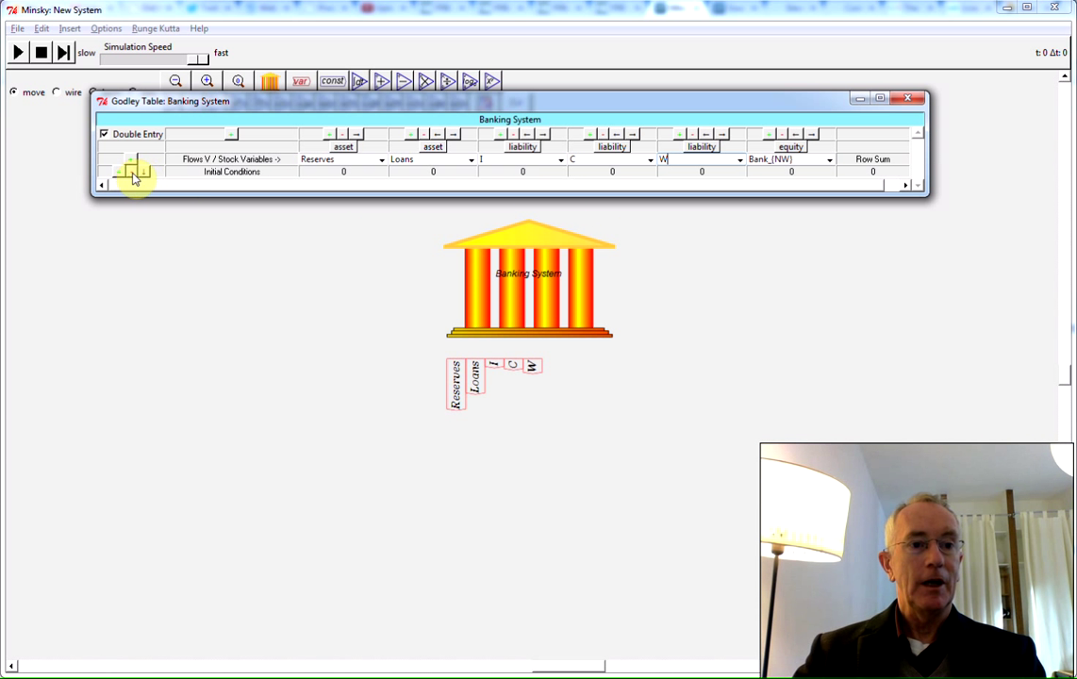
click(365, 168)
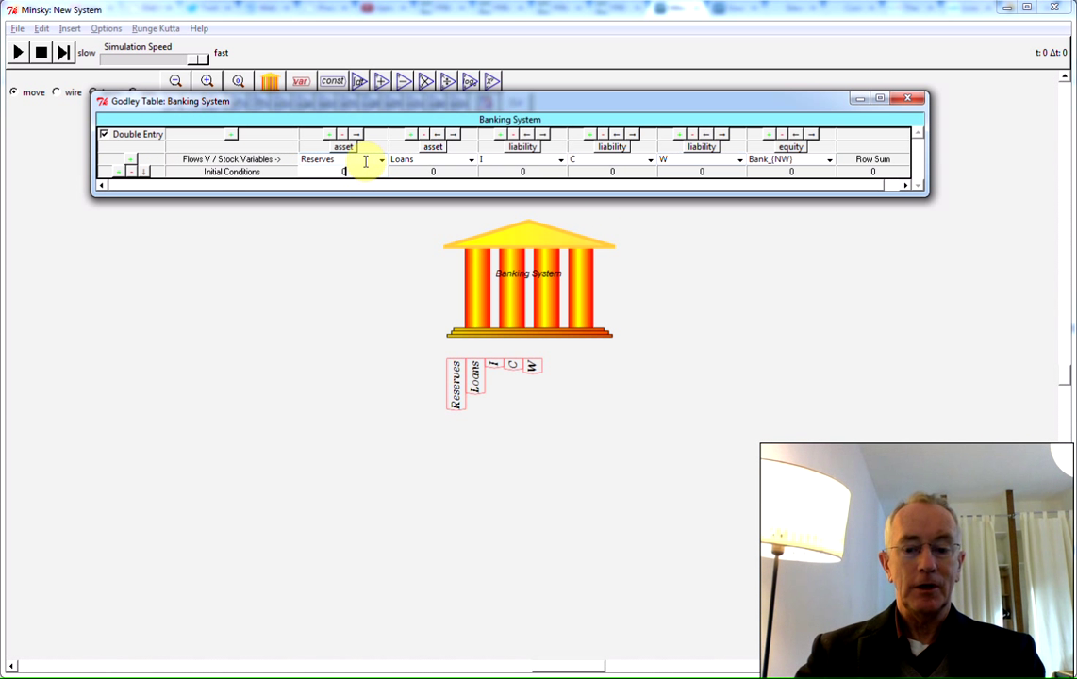
key(BackSpace)
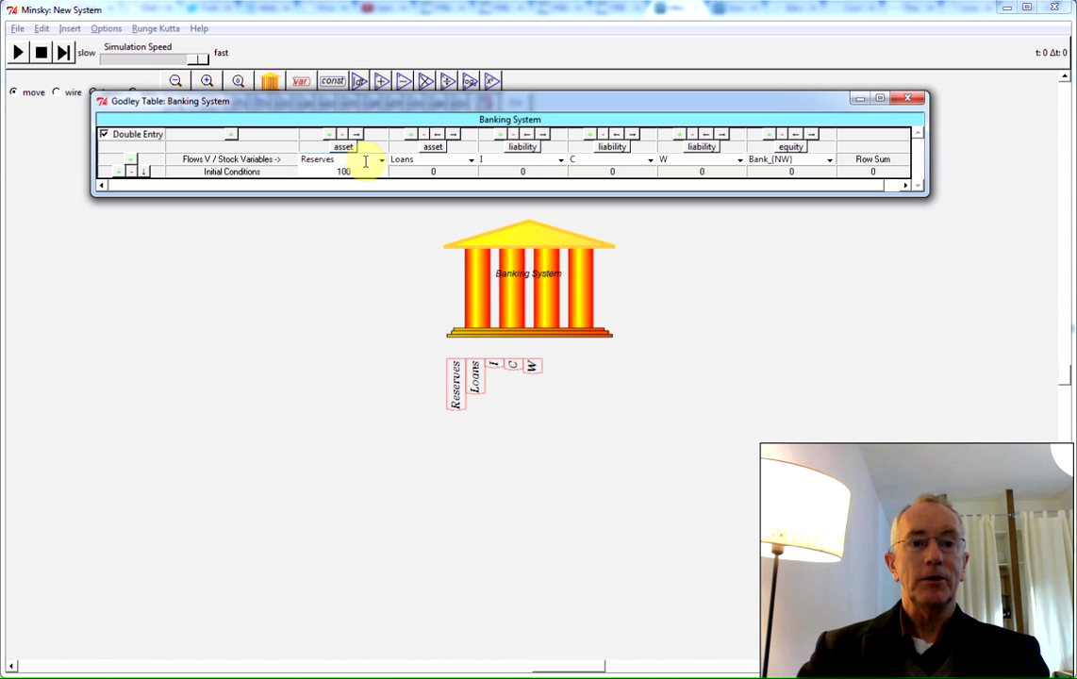
click(608, 172)
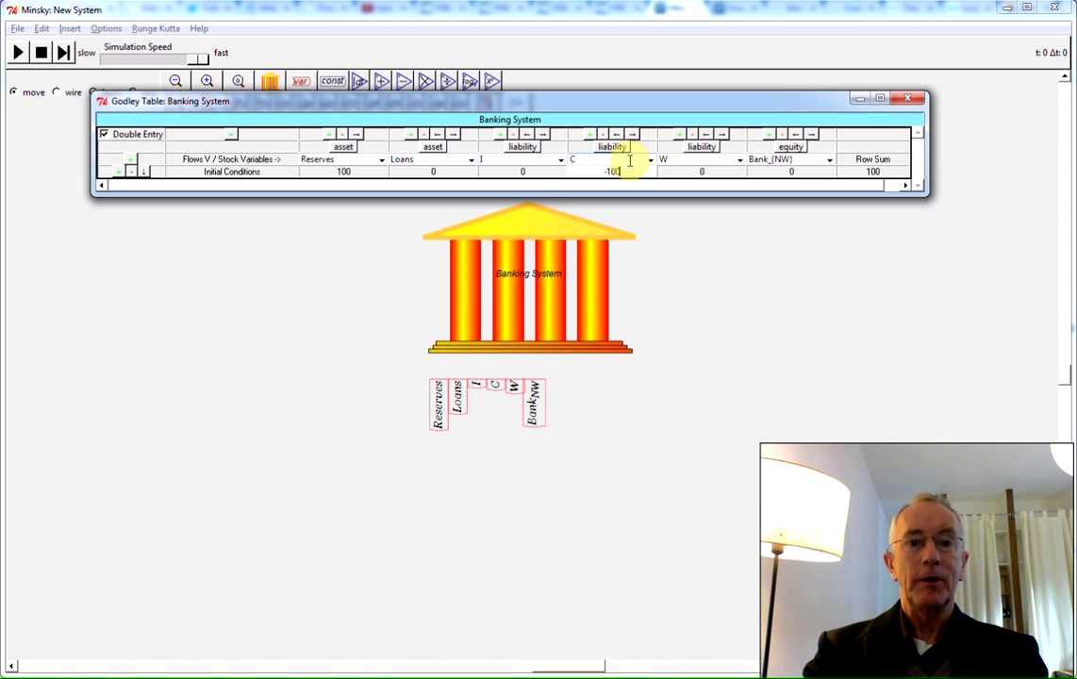
click(549, 170)
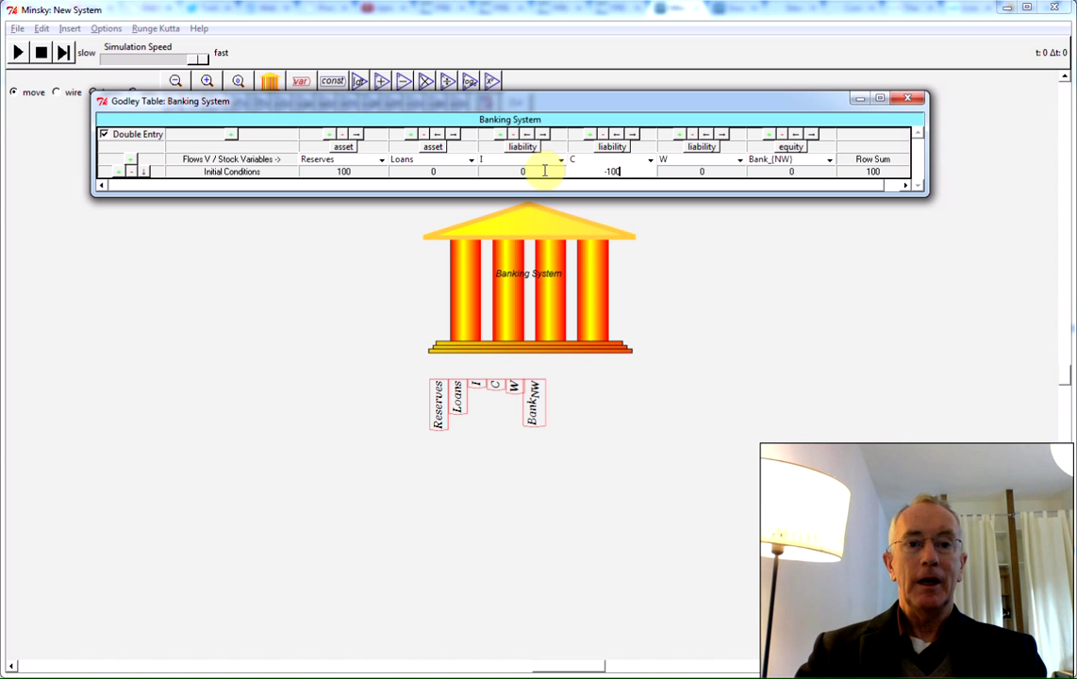
click(528, 171)
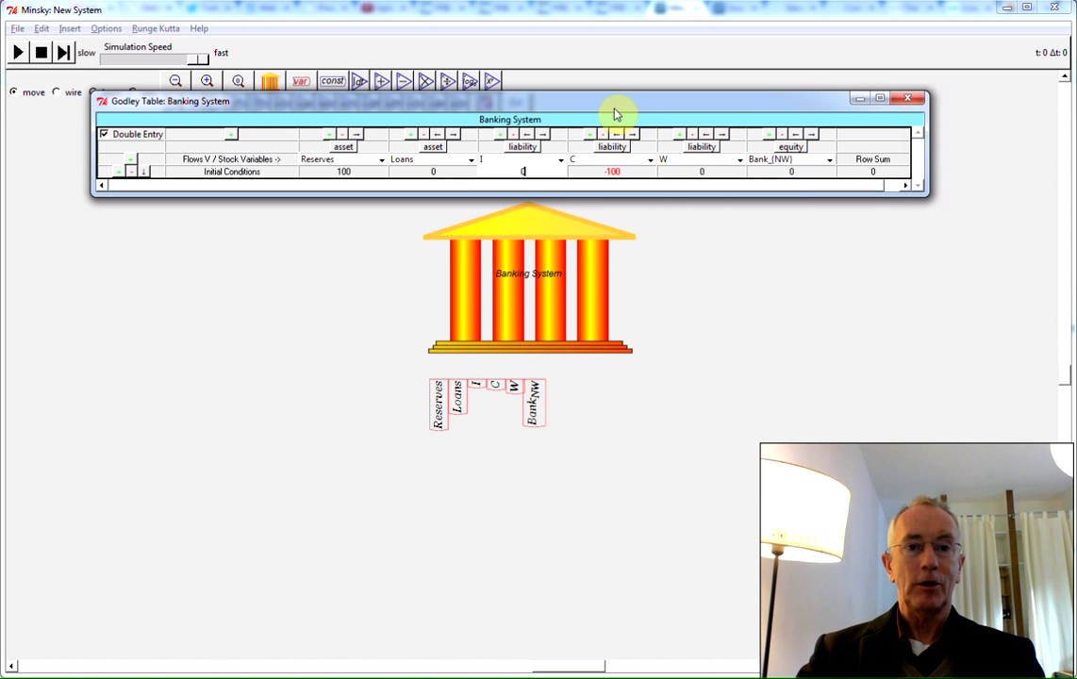
drag(609, 104, 581, 27)
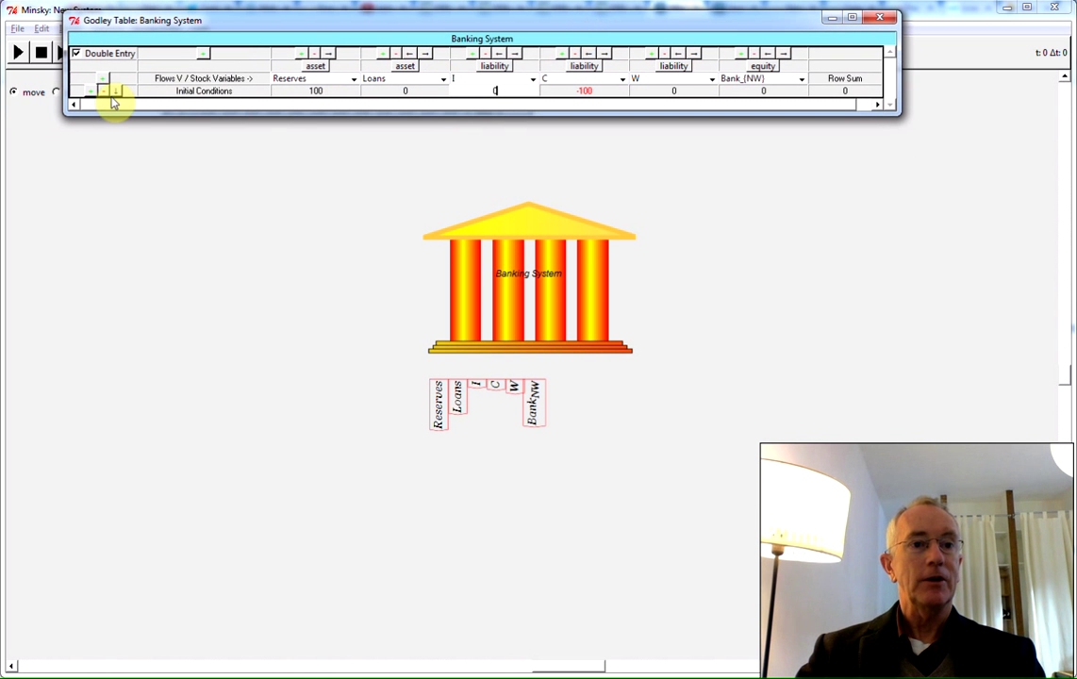
Step: Add a Lending row with Lend under C and -Lend under I
click(93, 92)
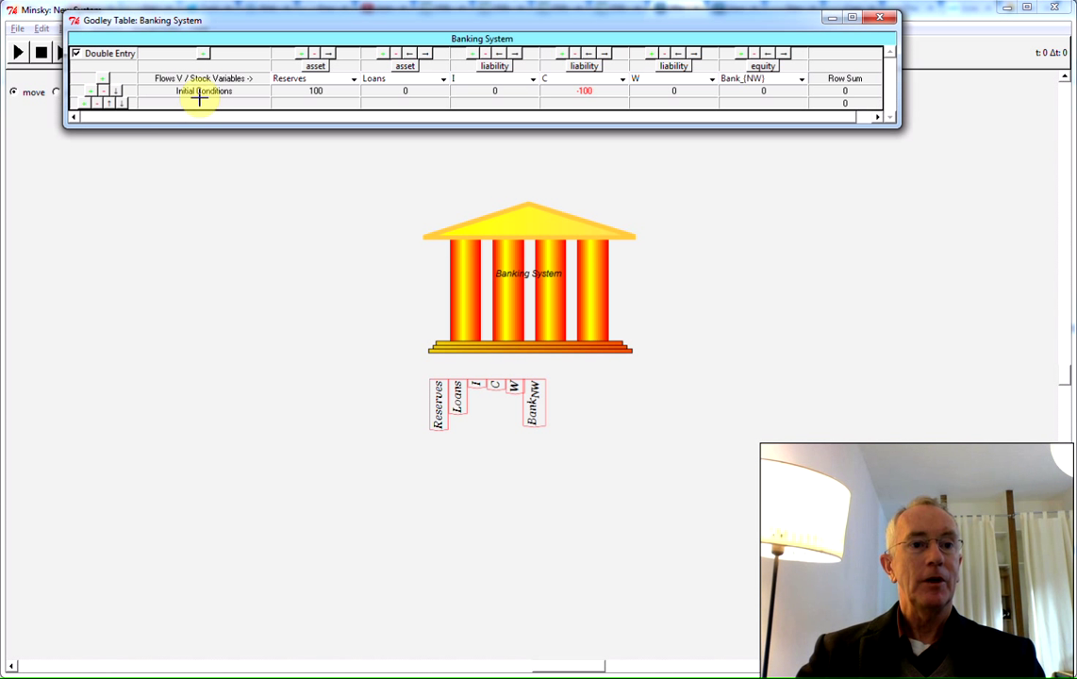
click(204, 102)
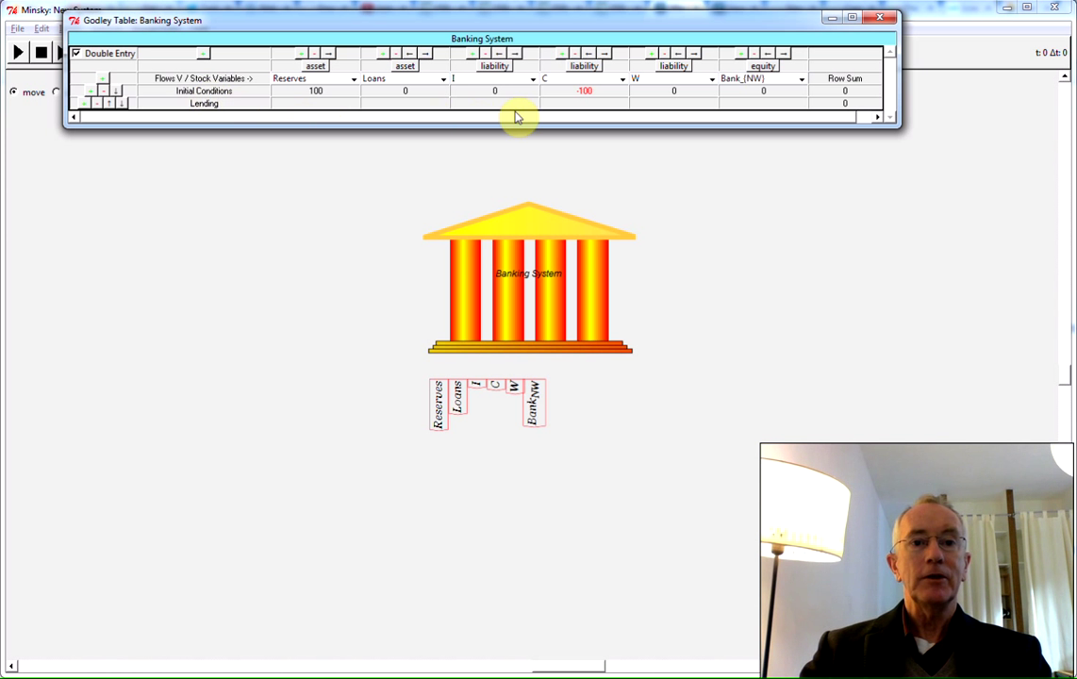
click(575, 104)
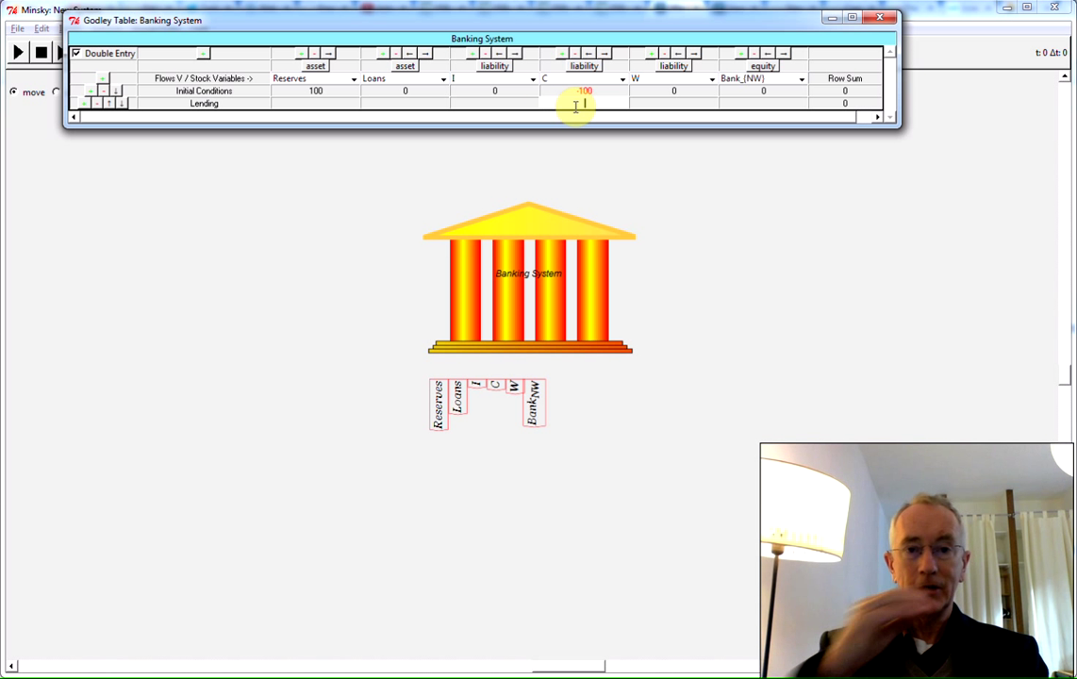
text(Lend)
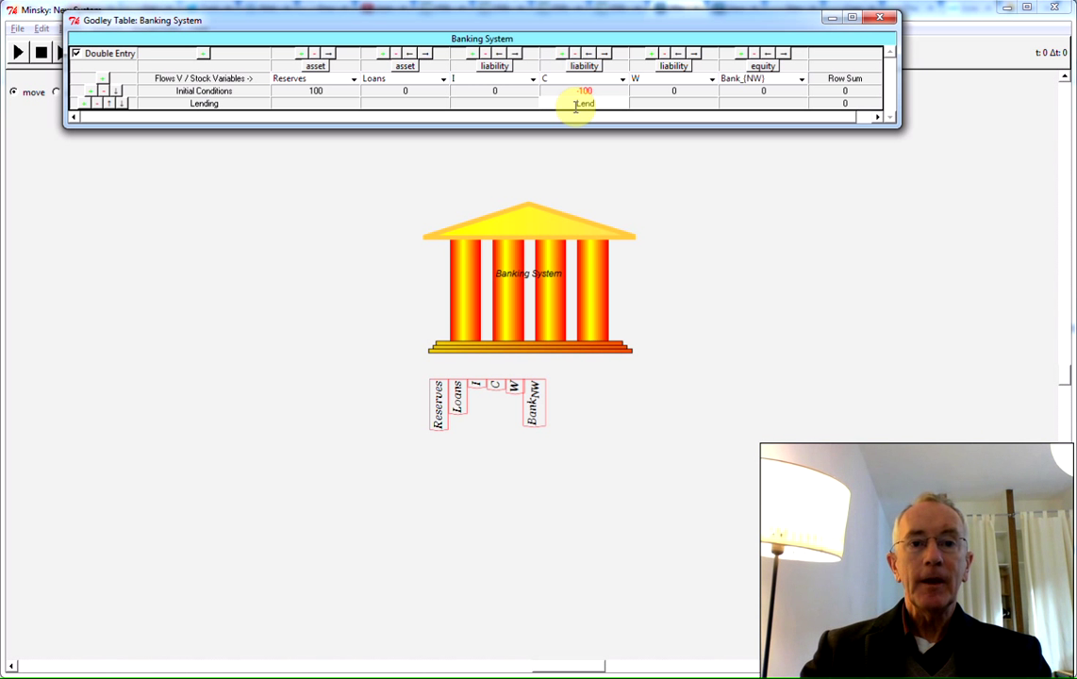
click(498, 102)
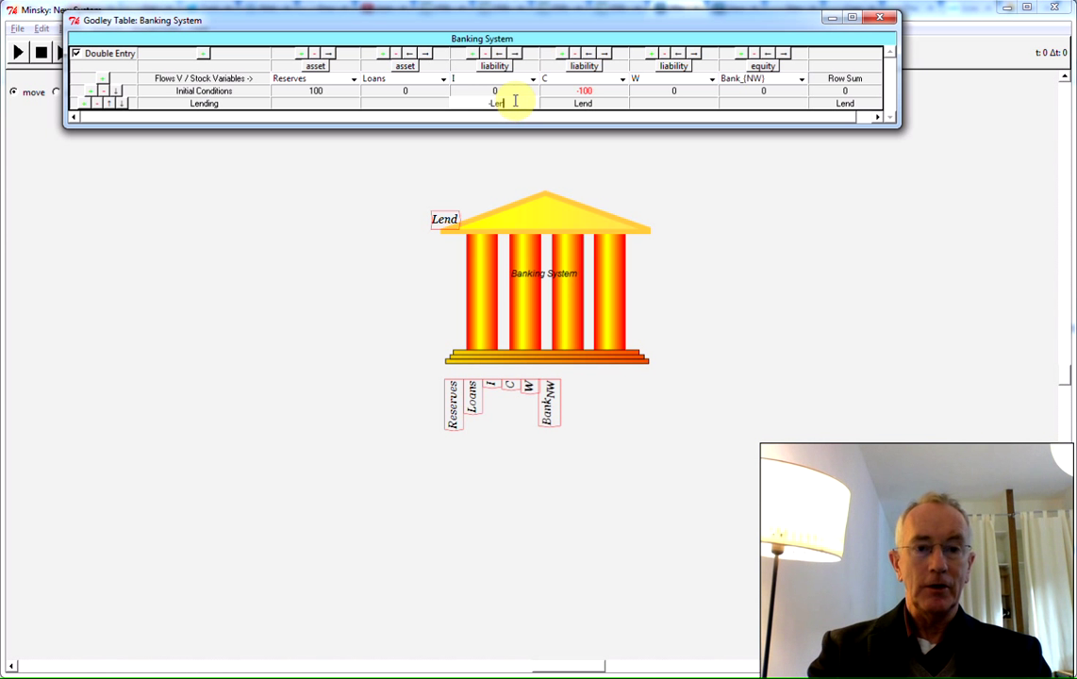
text(-Lend)
click(413, 101)
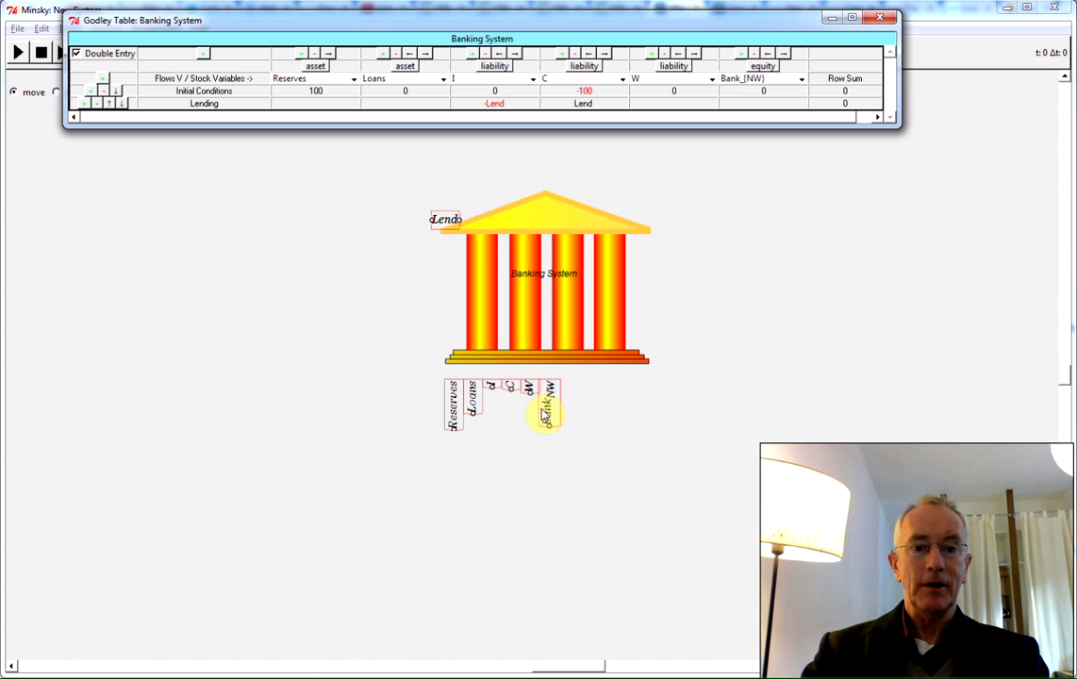
Step: Add a 'Servicing the debt' row with Int under I and -Int under C
click(189, 116)
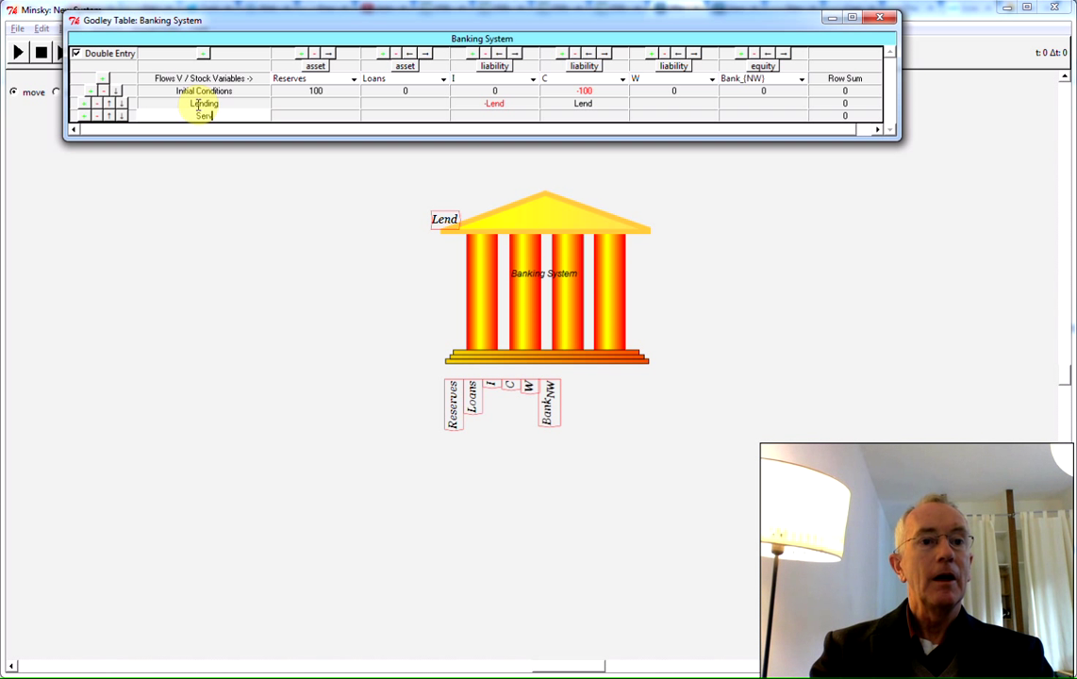
text(Servicing the debt)
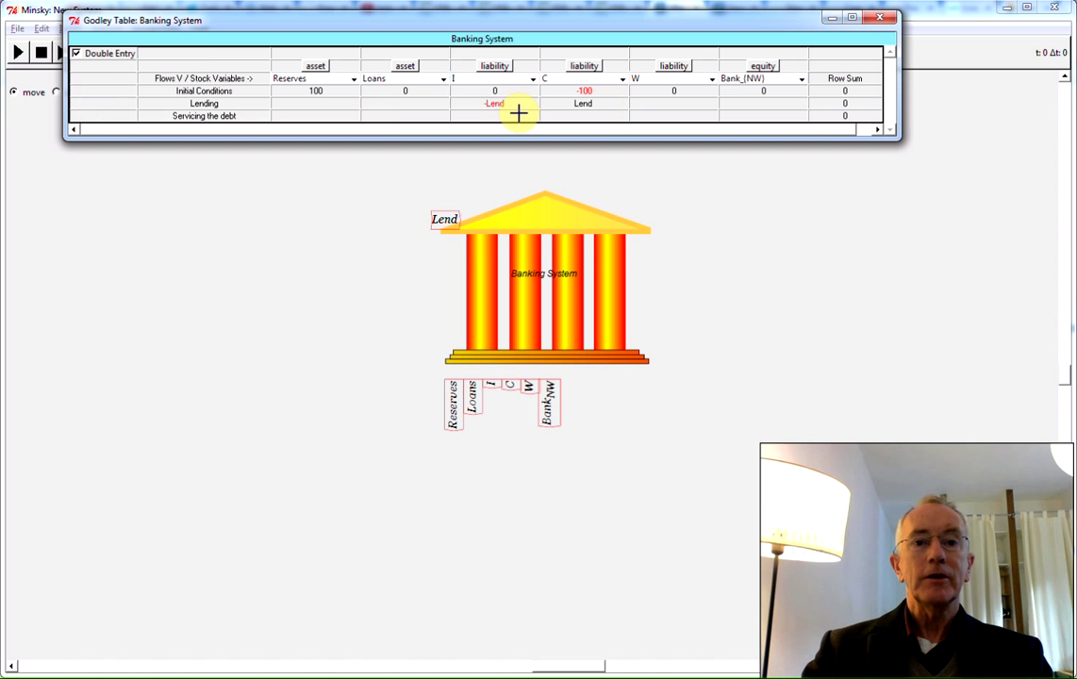
click(499, 116)
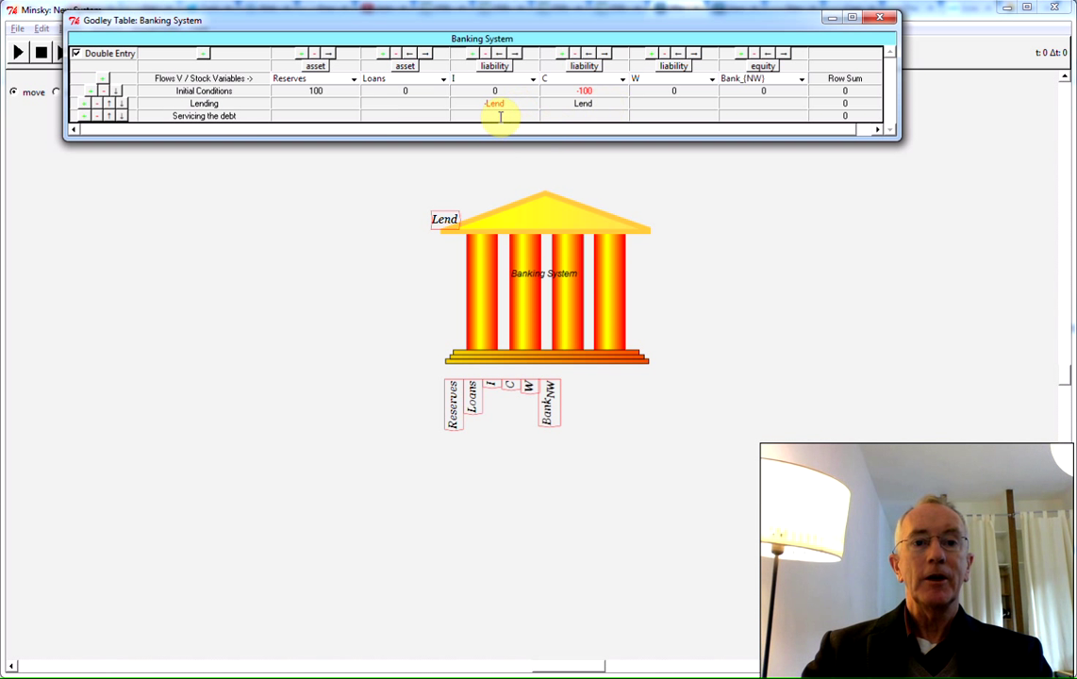
text(Int)
click(559, 115)
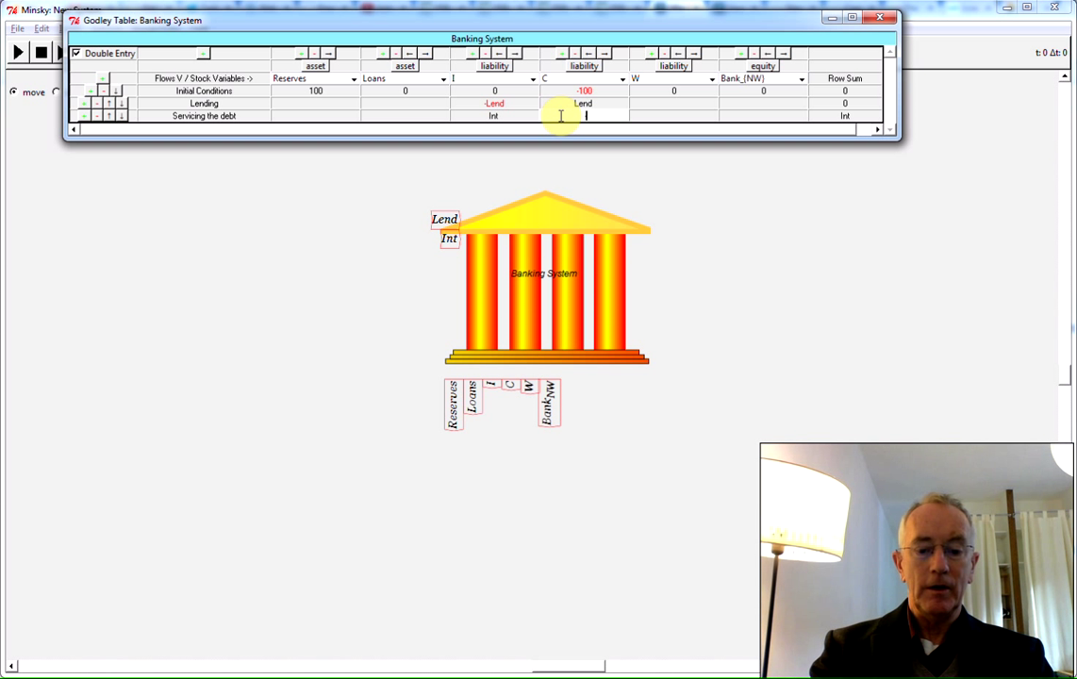
text(-Int)
key(Return)
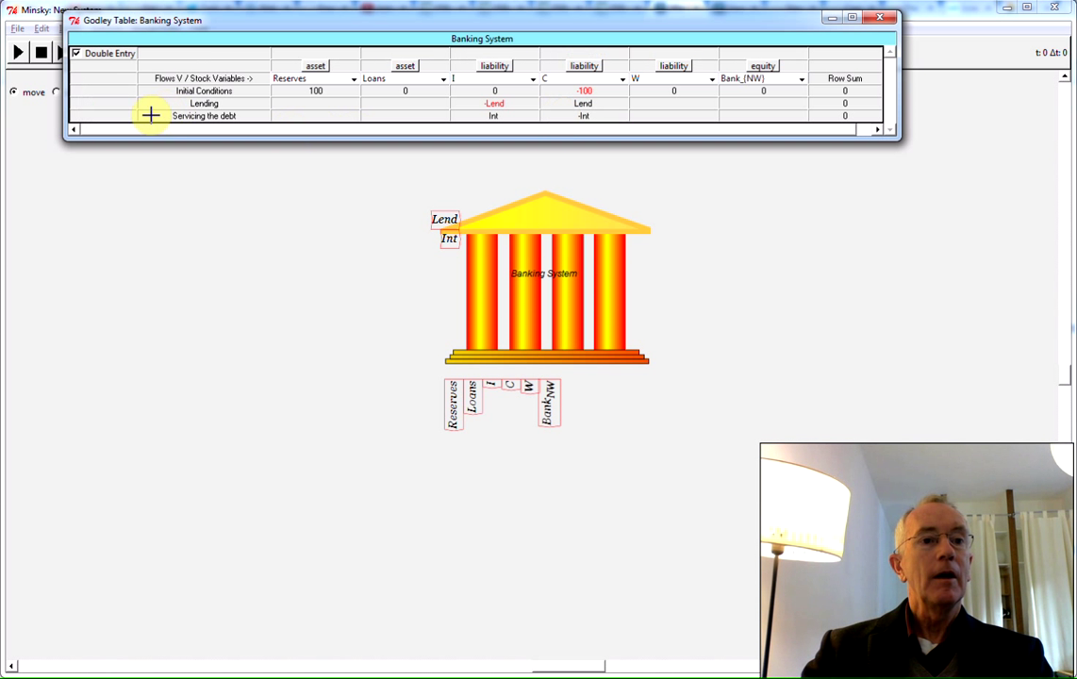
Step: Add a 'Repaying' row with Repay under I and -Repay under C
click(86, 116)
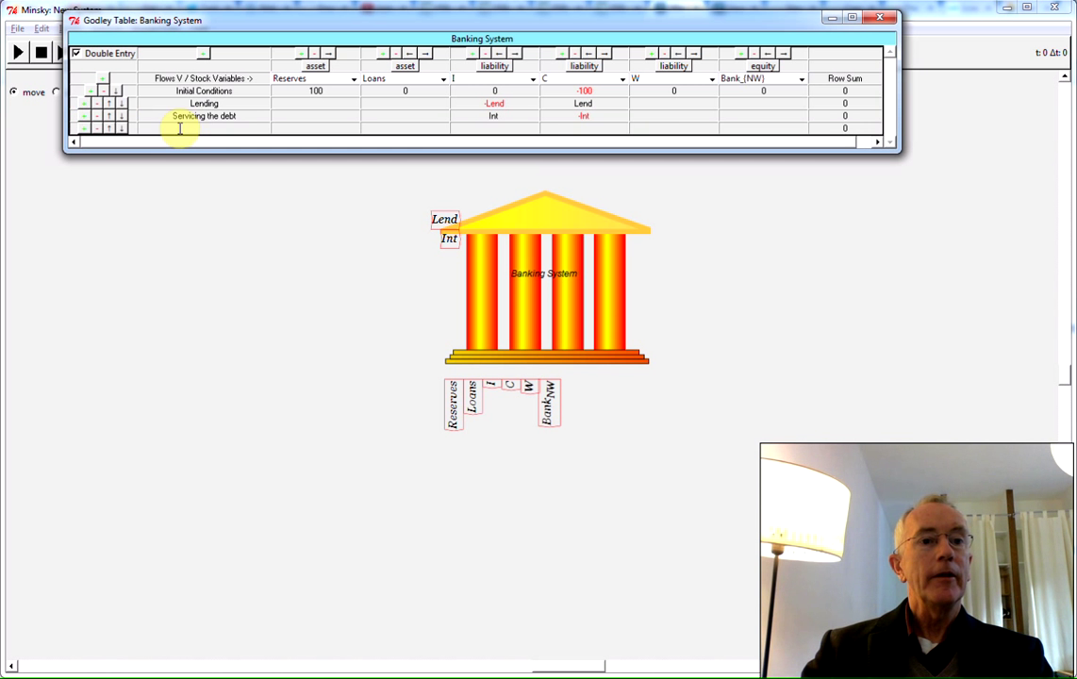
click(179, 127)
text(Repaying)
key(Return)
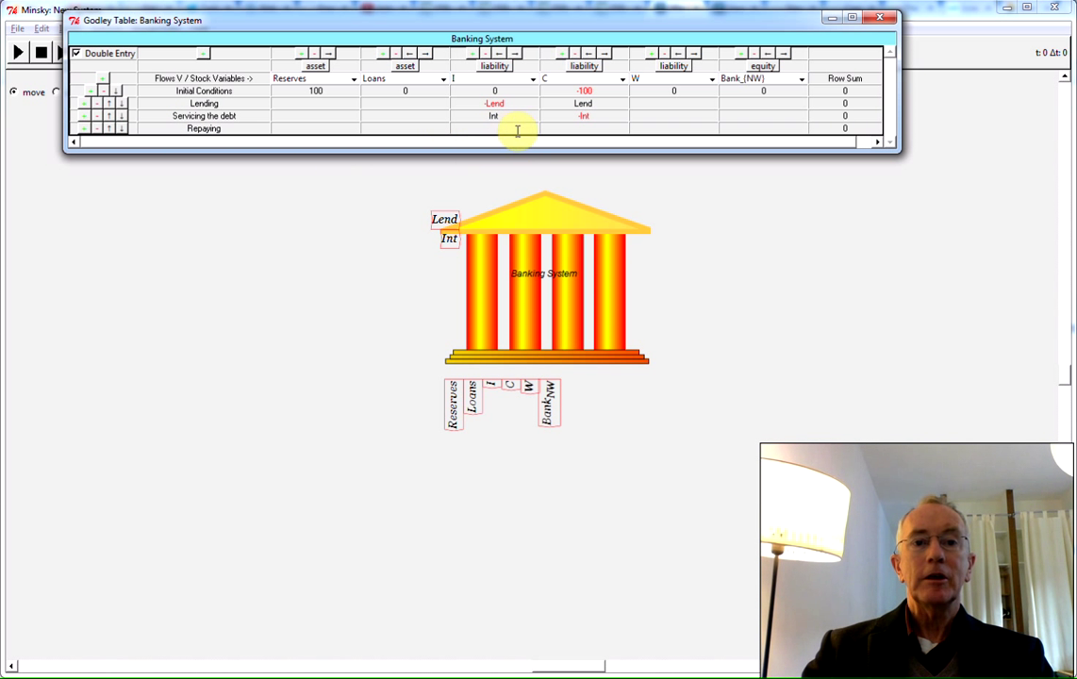
click(507, 127)
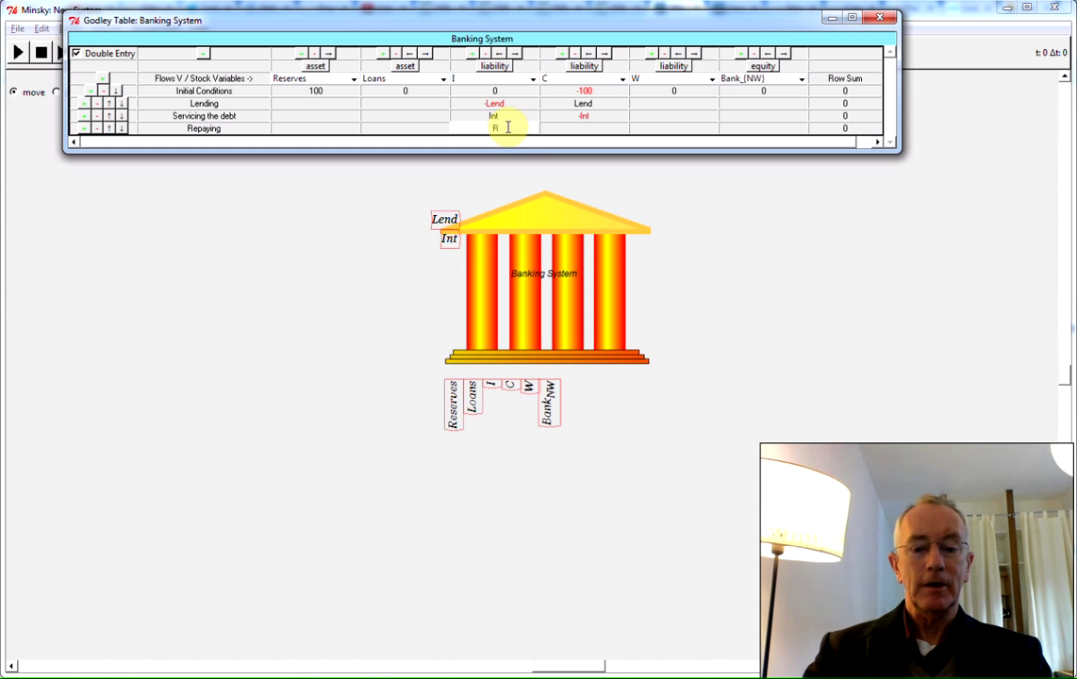
text(Repay)
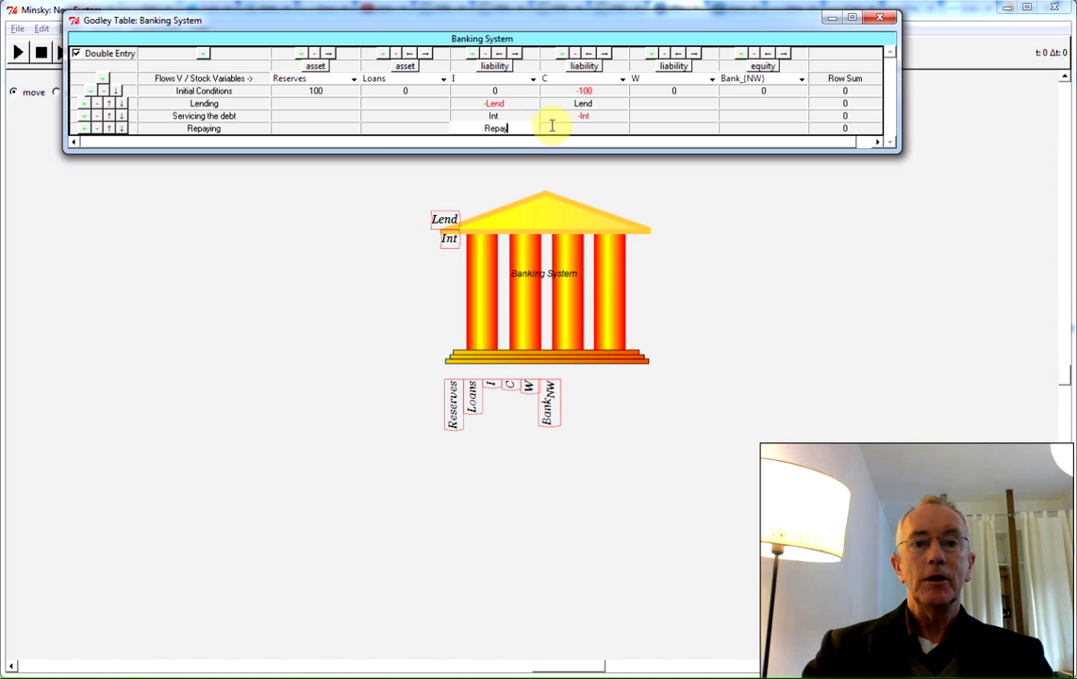
click(555, 128)
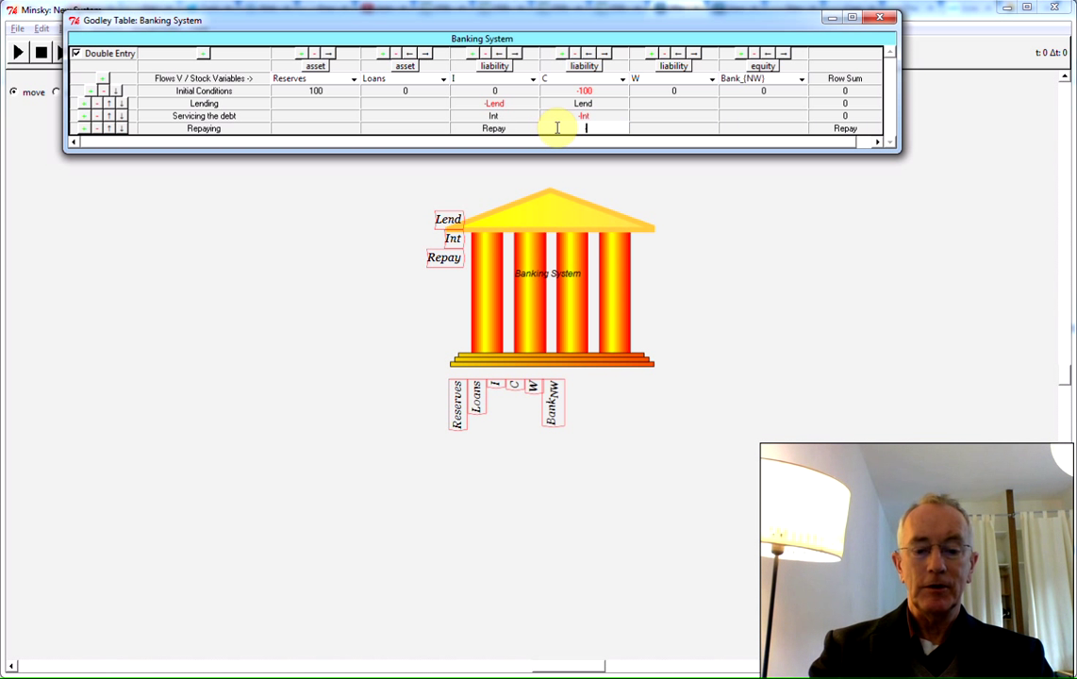
text(-Repay)
click(83, 129)
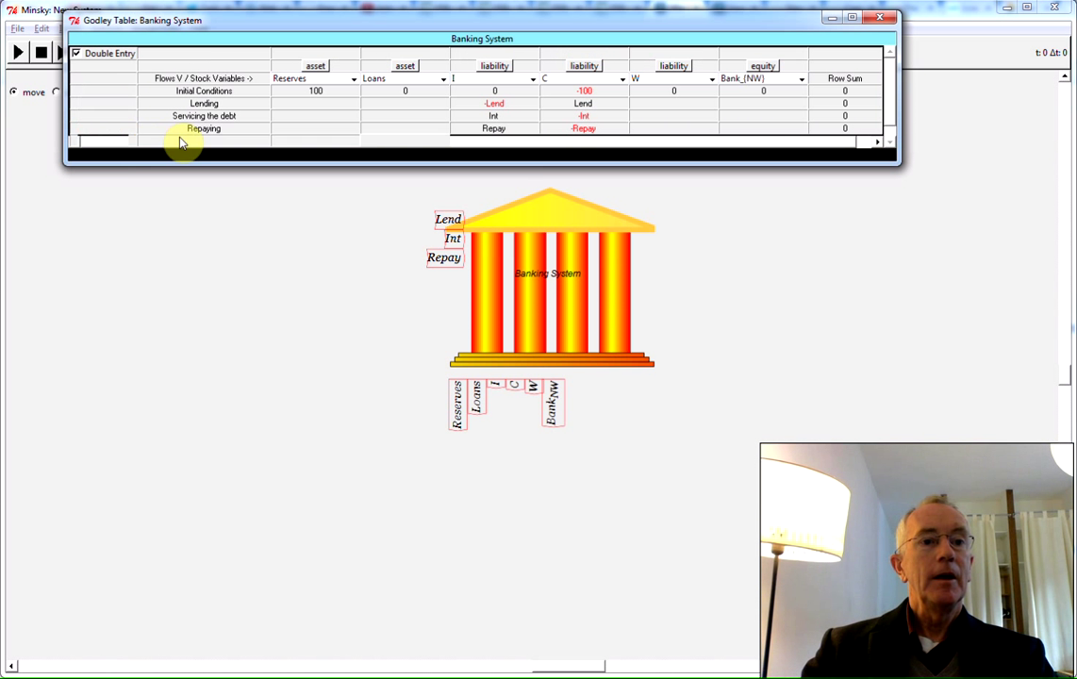
Step: Fill a 'C hires workers' row with W_C under C and -W_C under W
click(178, 140)
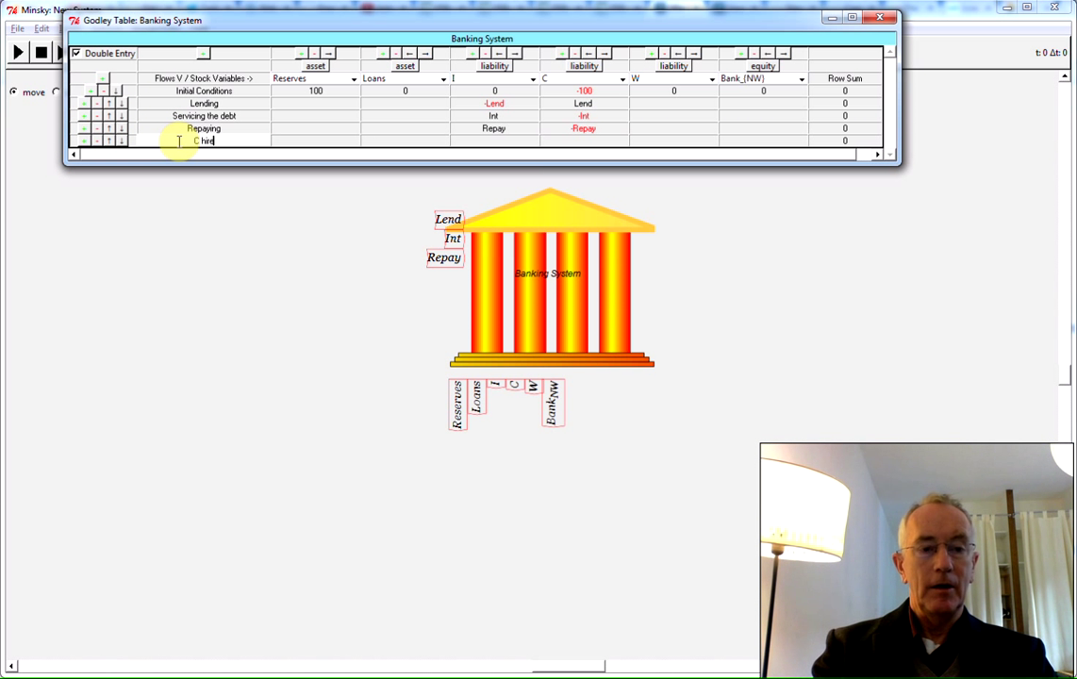
text(C hires workers)
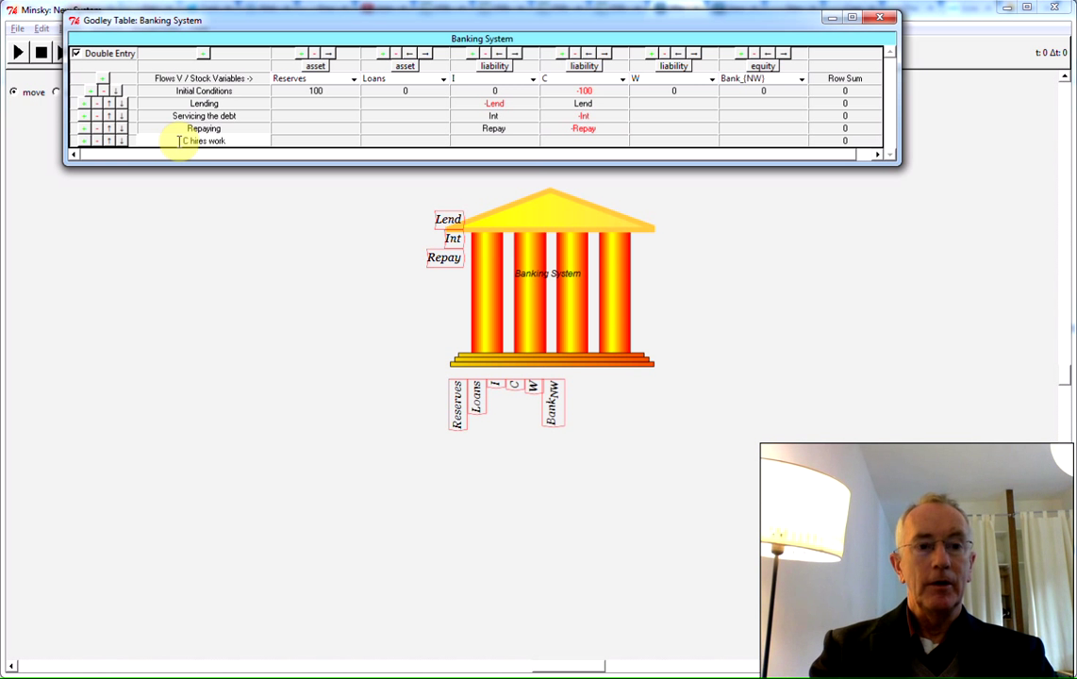
click(562, 140)
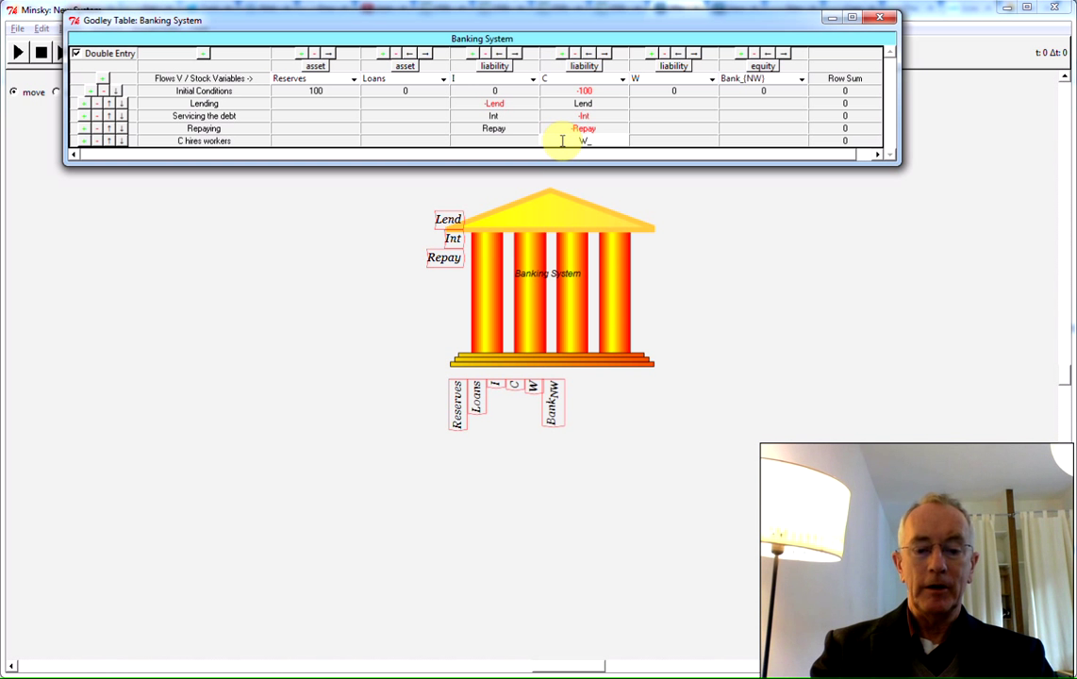
text(W_C)
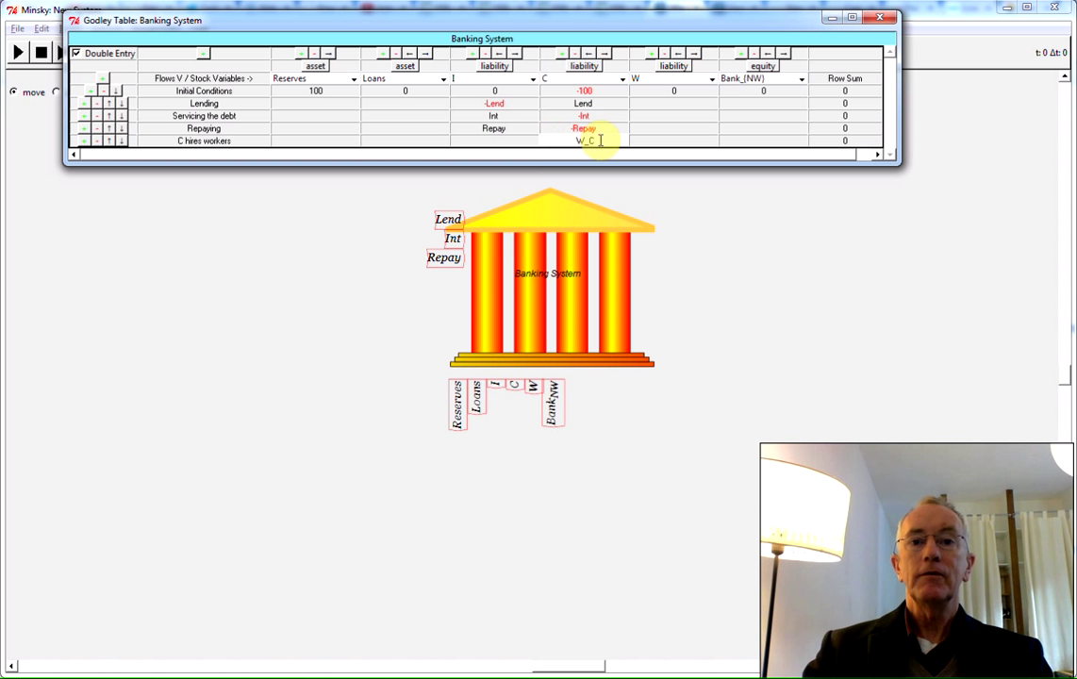
click(652, 139)
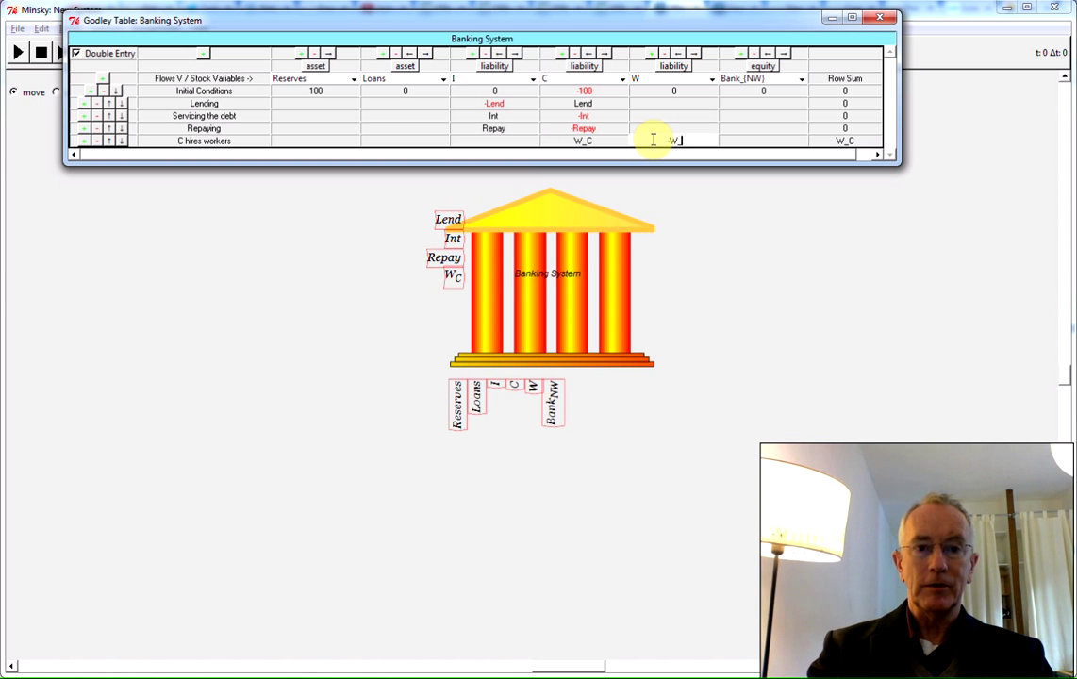
click(340, 135)
Step: Add an 'I hires workers' row and correct its I entry to W_I
click(84, 141)
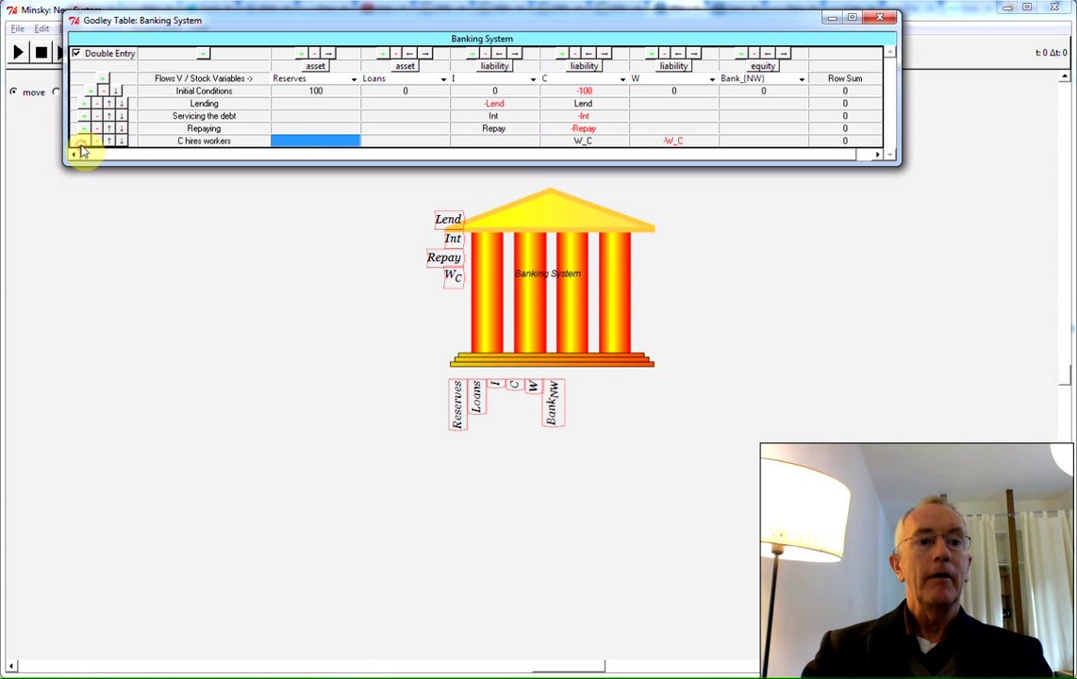
click(175, 152)
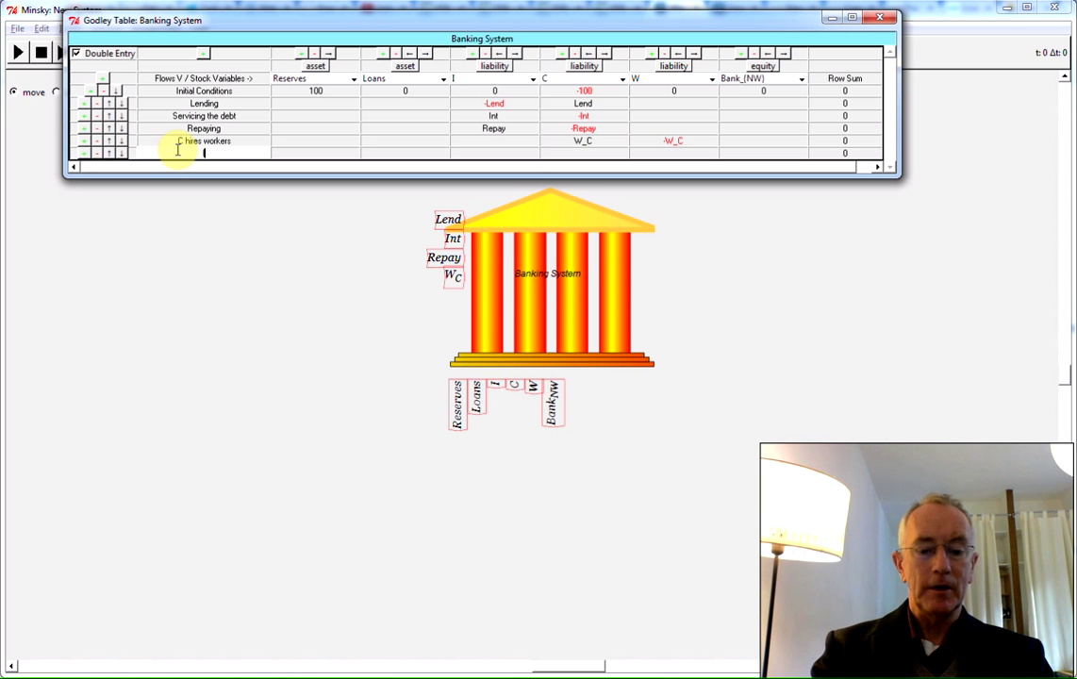
text(I hires workers)
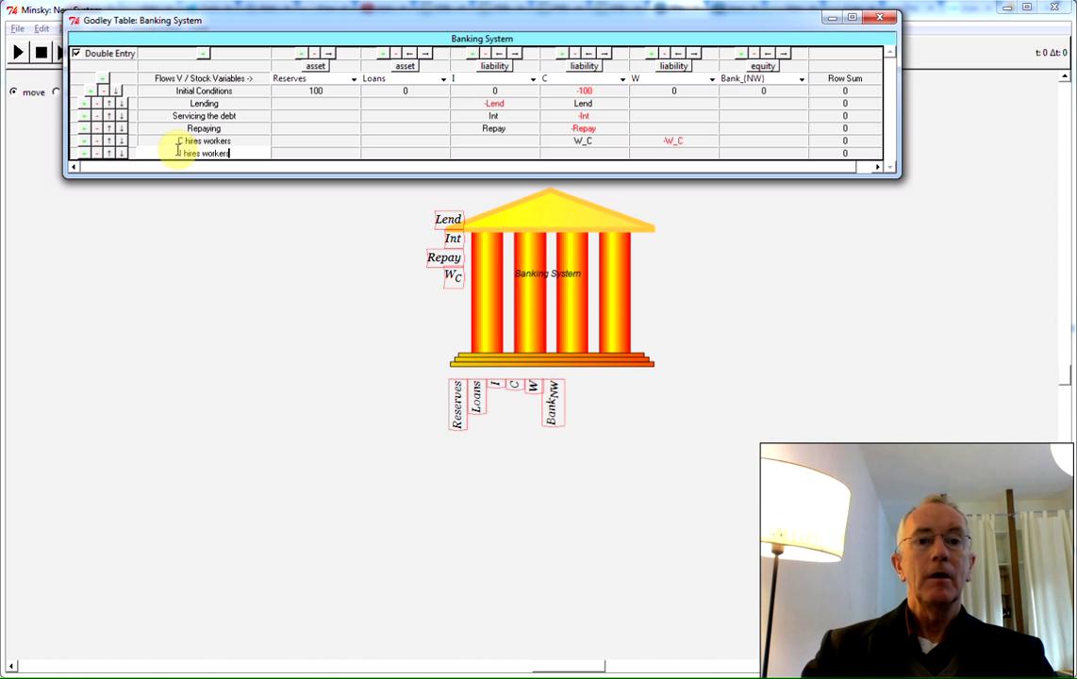
click(485, 152)
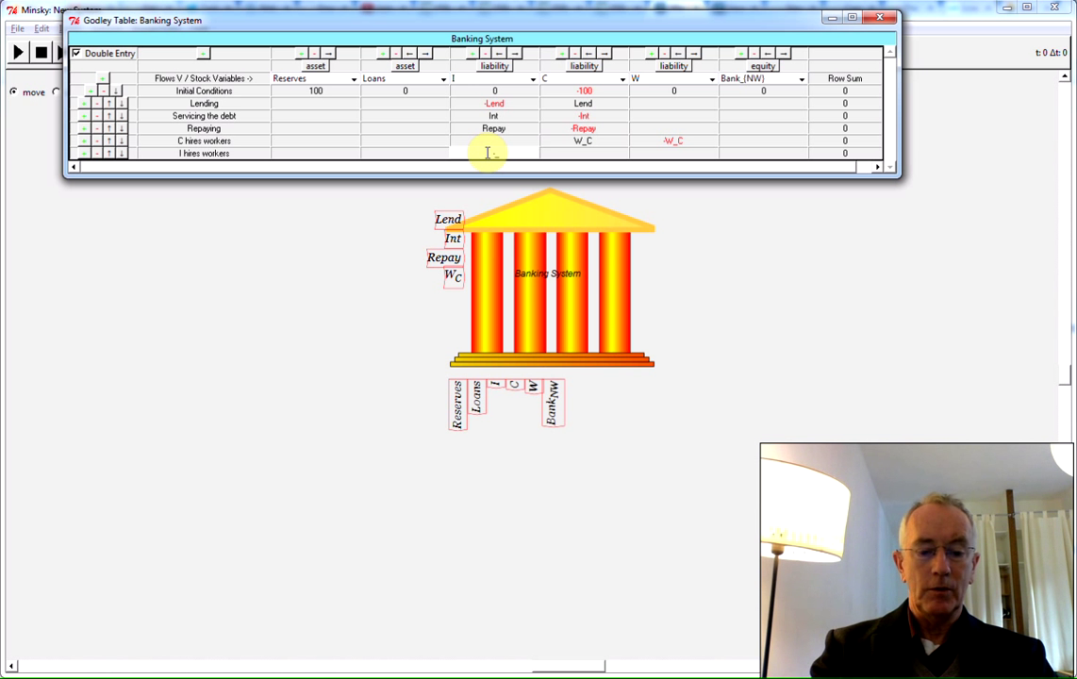
text(-W_I)
key(Return)
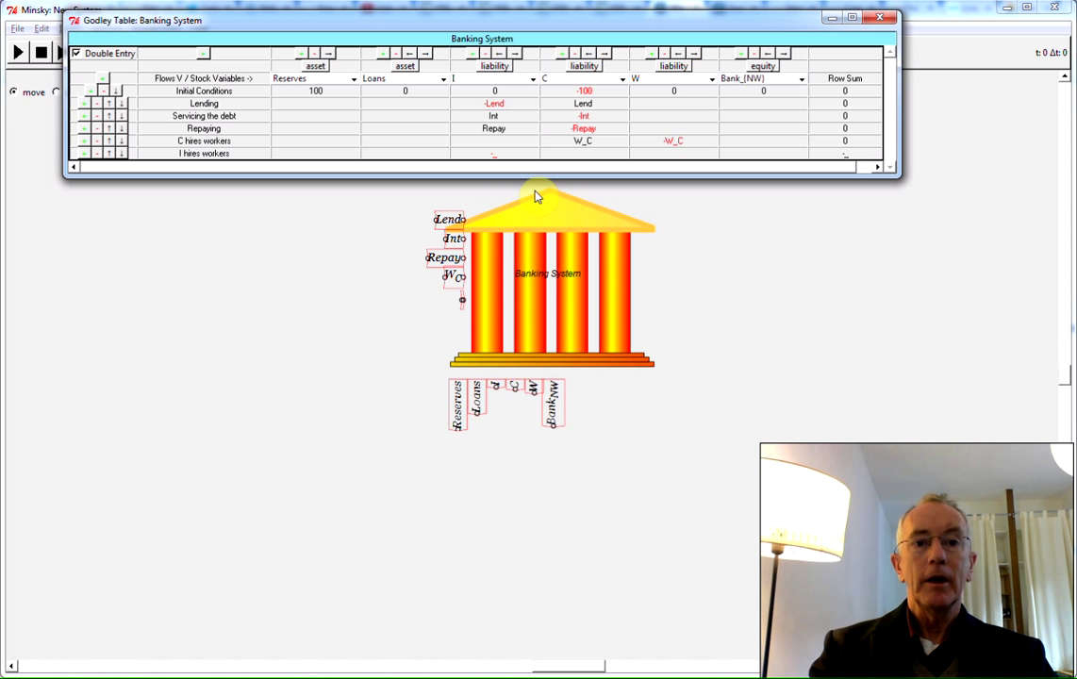
click(510, 152)
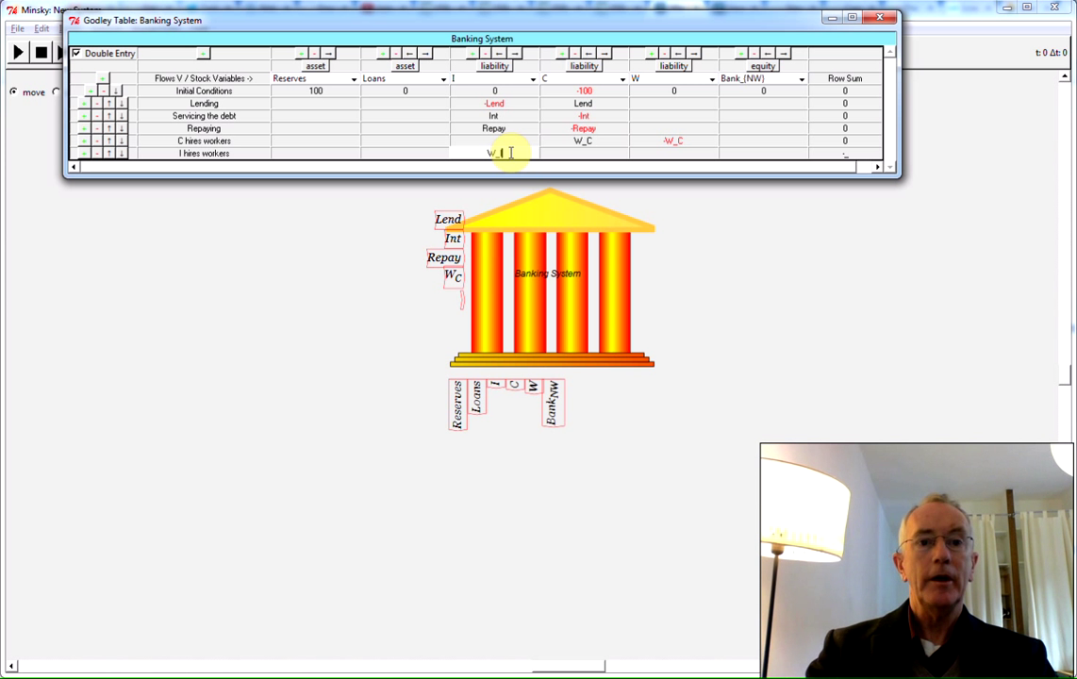
click(654, 153)
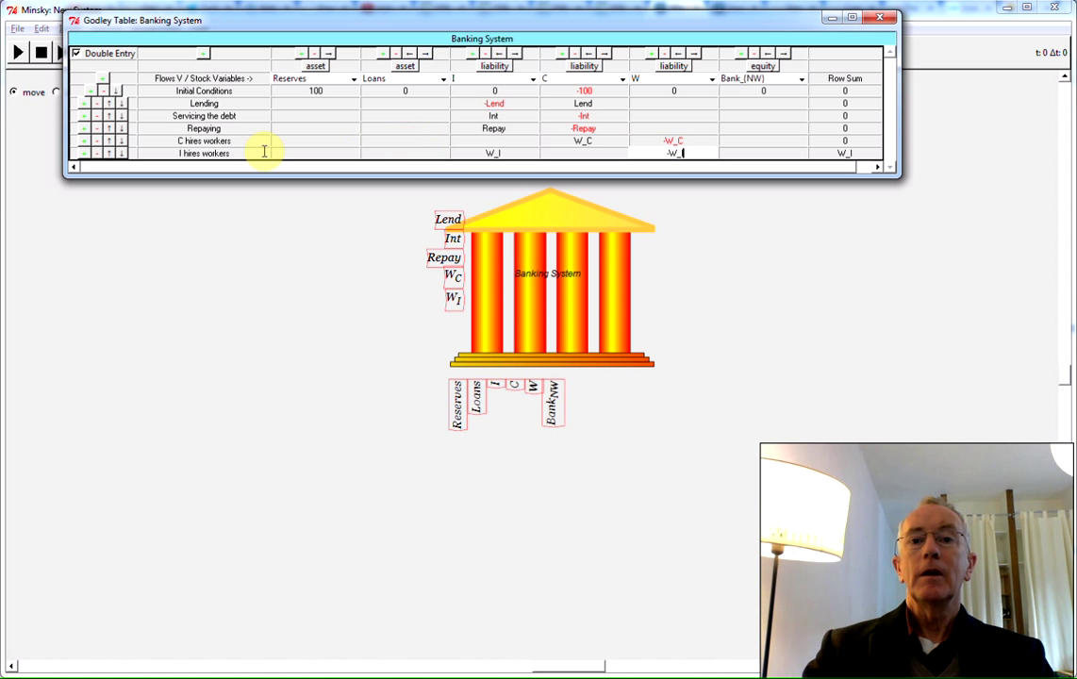
Step: Complete -W_I under W, make the window taller, and add a row labelled 'WOrkers consume'
click(149, 174)
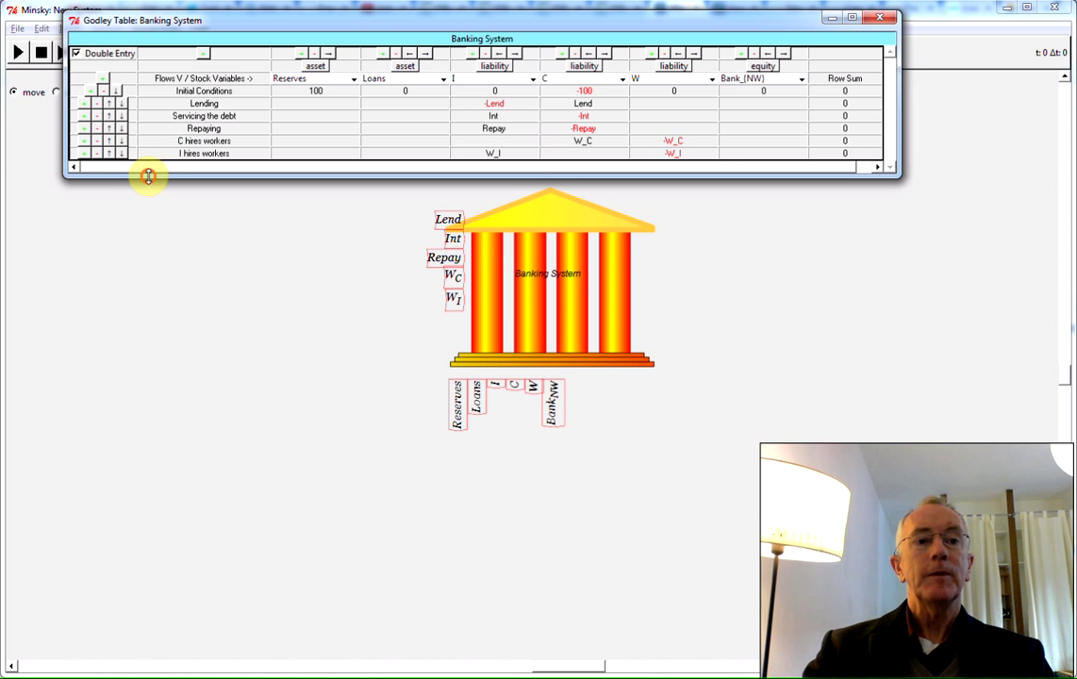
drag(145, 178, 127, 245)
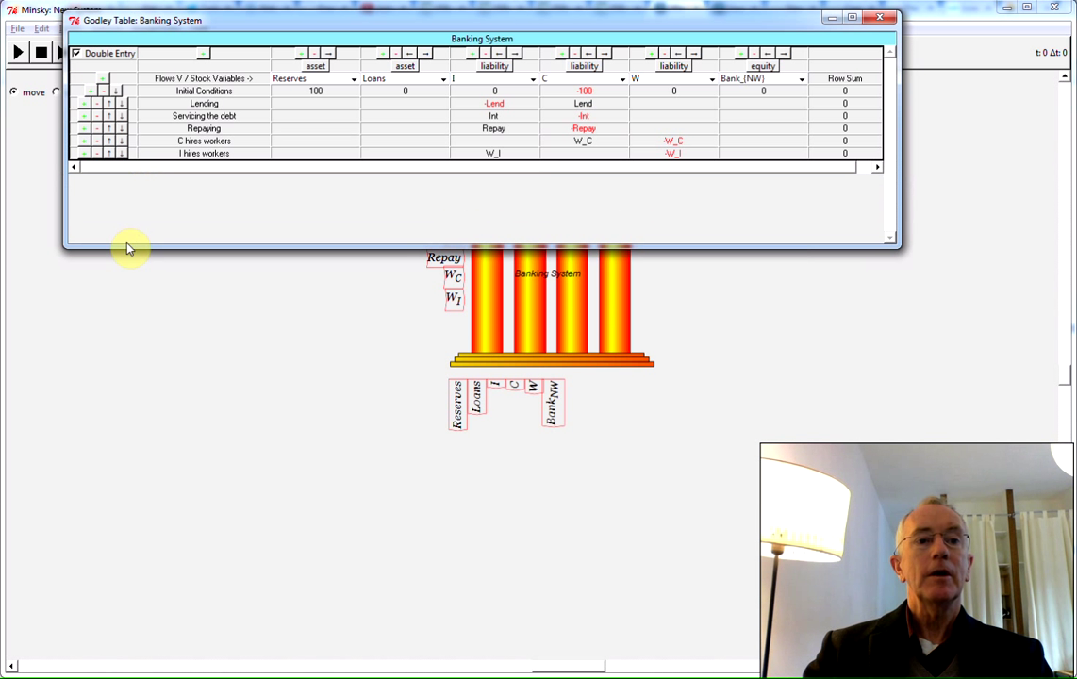
click(84, 153)
click(200, 165)
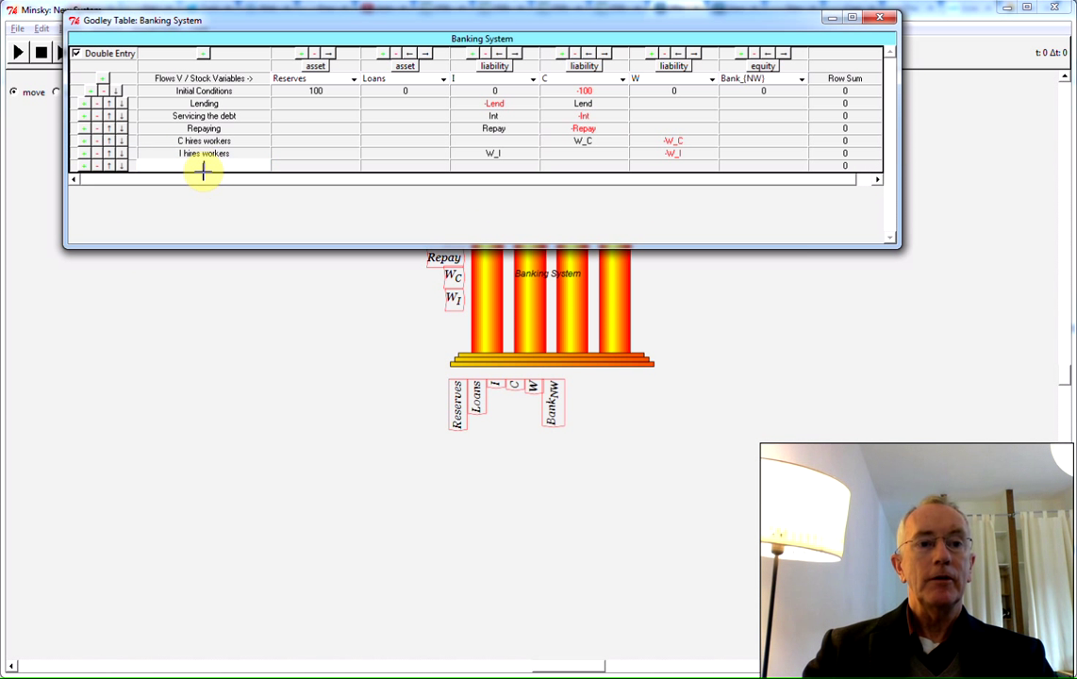
text(WOrkers consume)
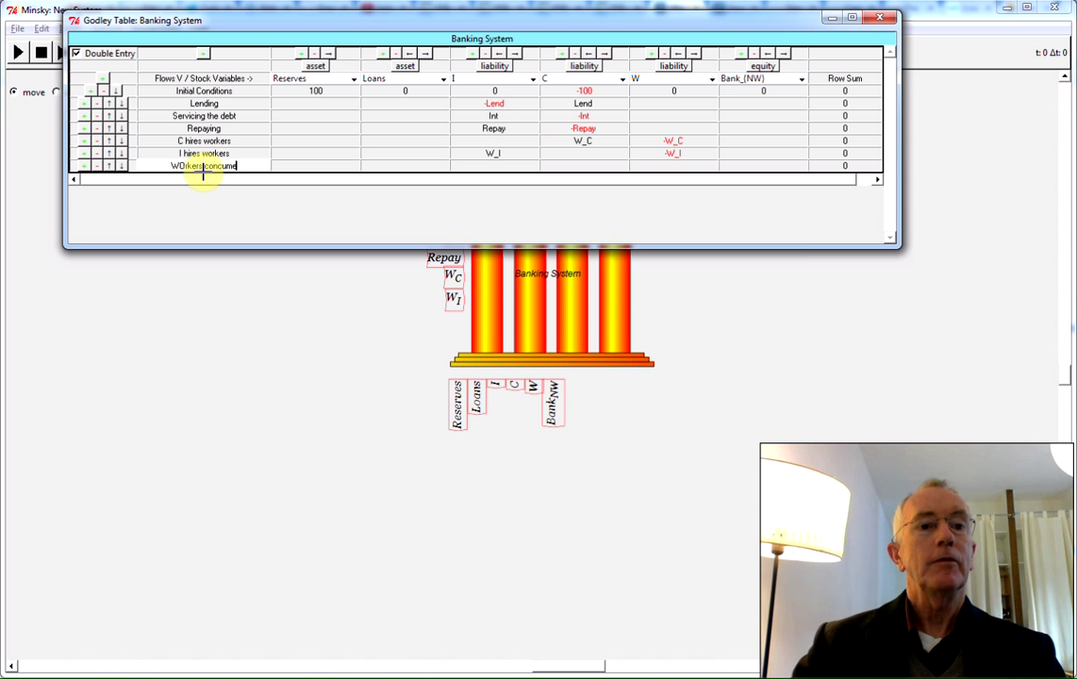
click(242, 182)
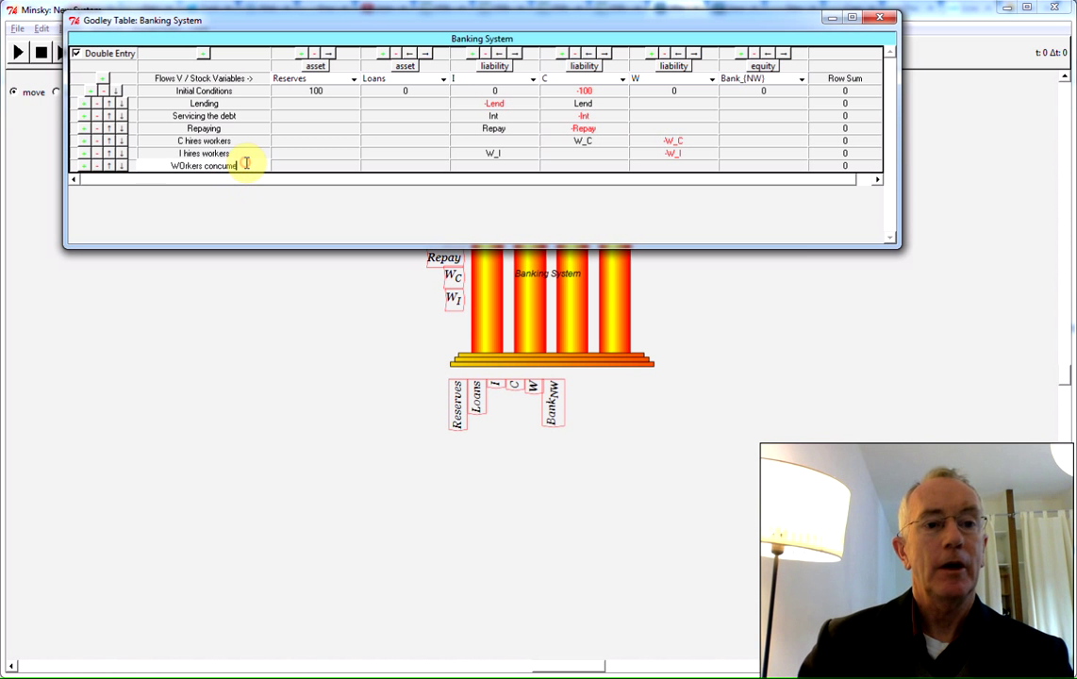
Step: Correct the misspelled row label to 'Workers consume'
click(254, 152)
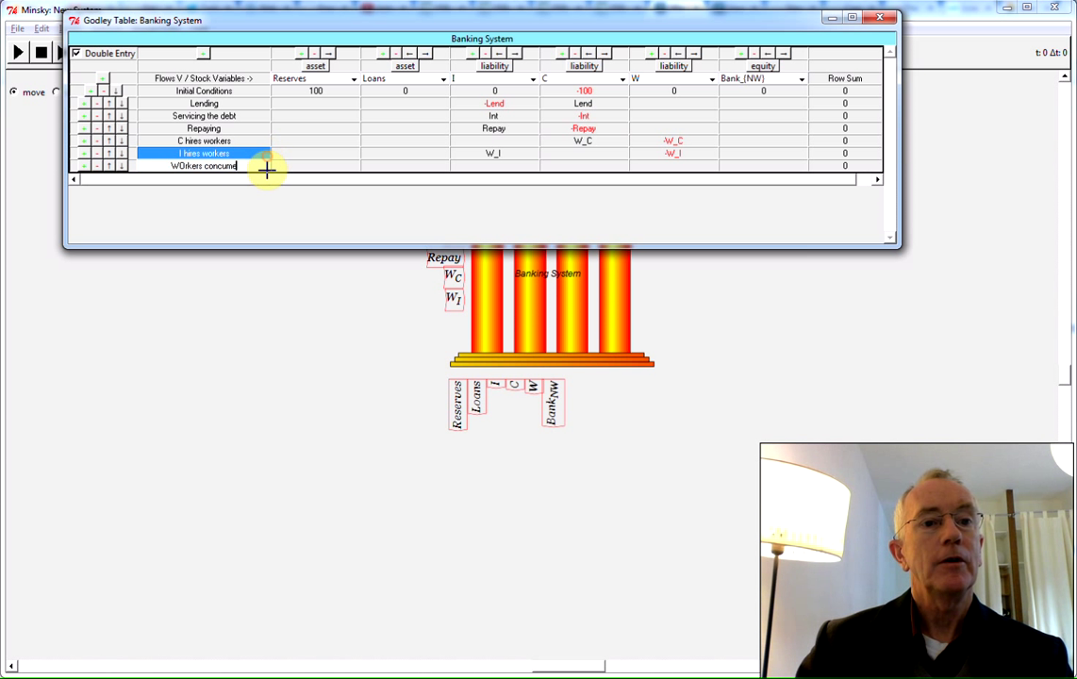
click(248, 164)
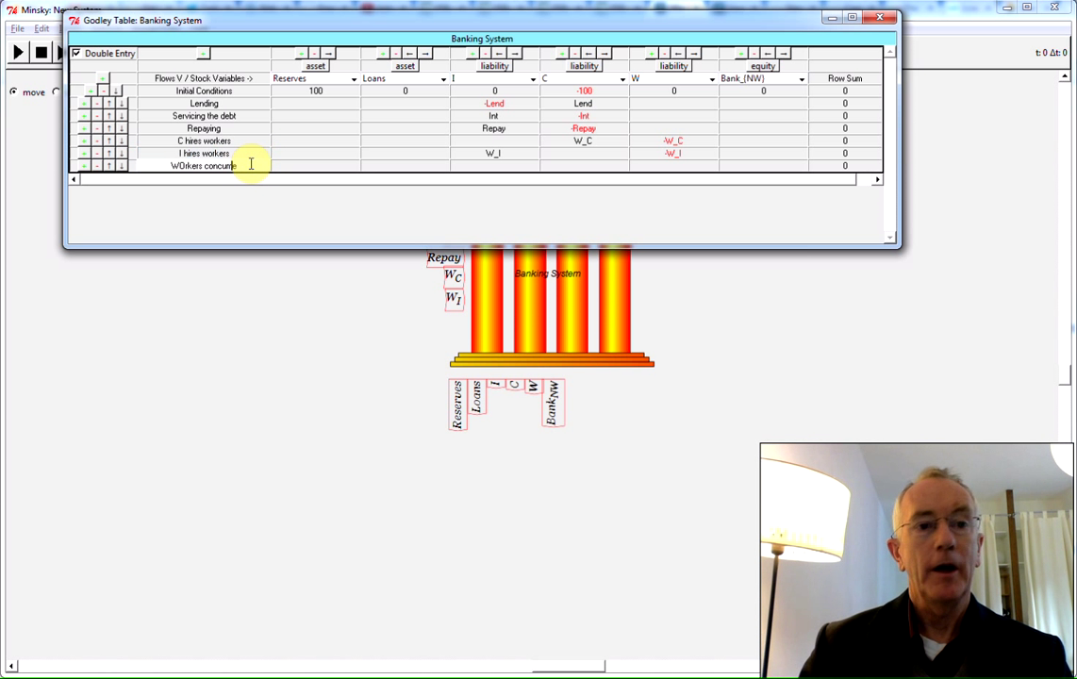
key(BackSpace)
text(sume)
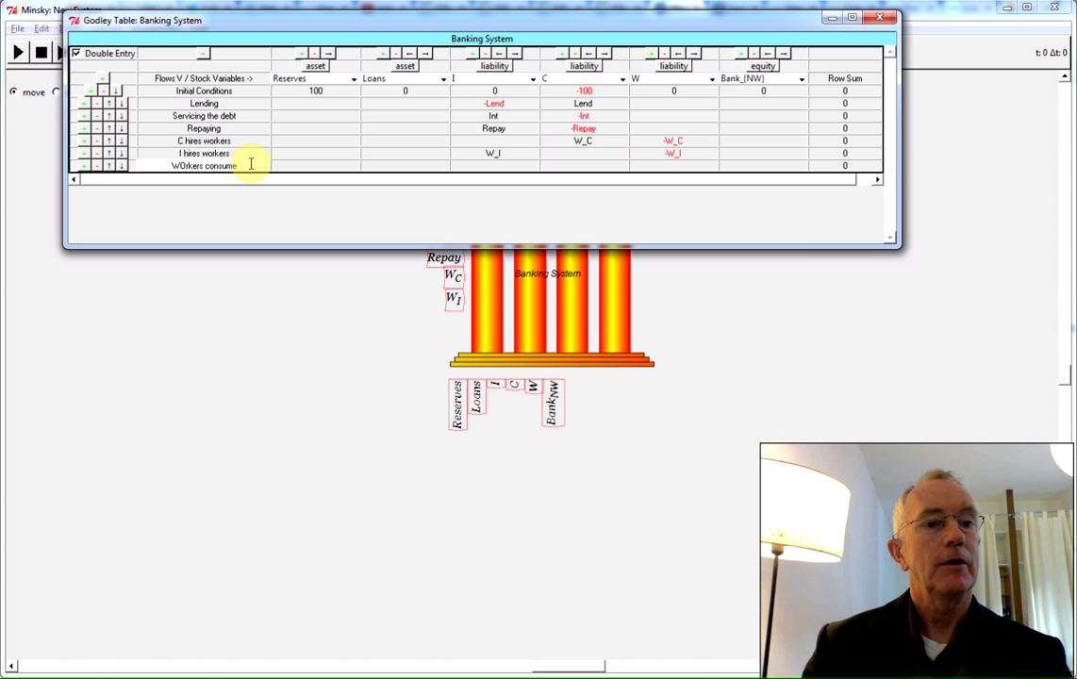
key(BackSpace)
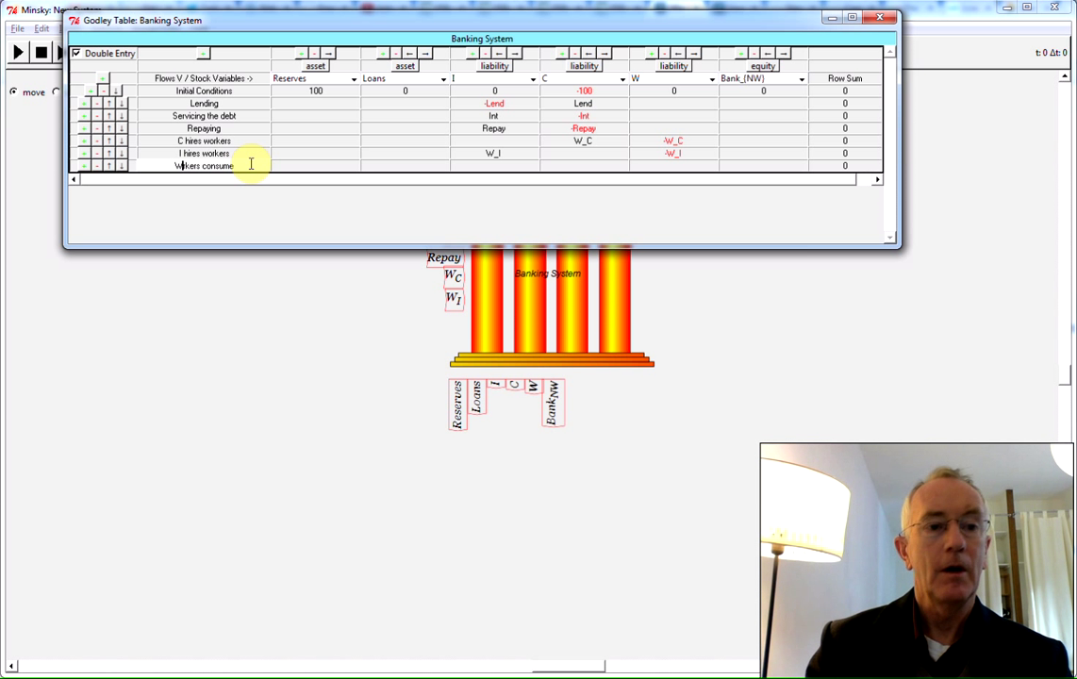
text(o)
key(Return)
Step: Enter C_W in the W column and -C_W in the C column of Workers consume
click(312, 166)
key(Tab)
key(Tab)
key(Tab)
key(Tab)
key(shift+Tab)
key(Tab)
text(C_)
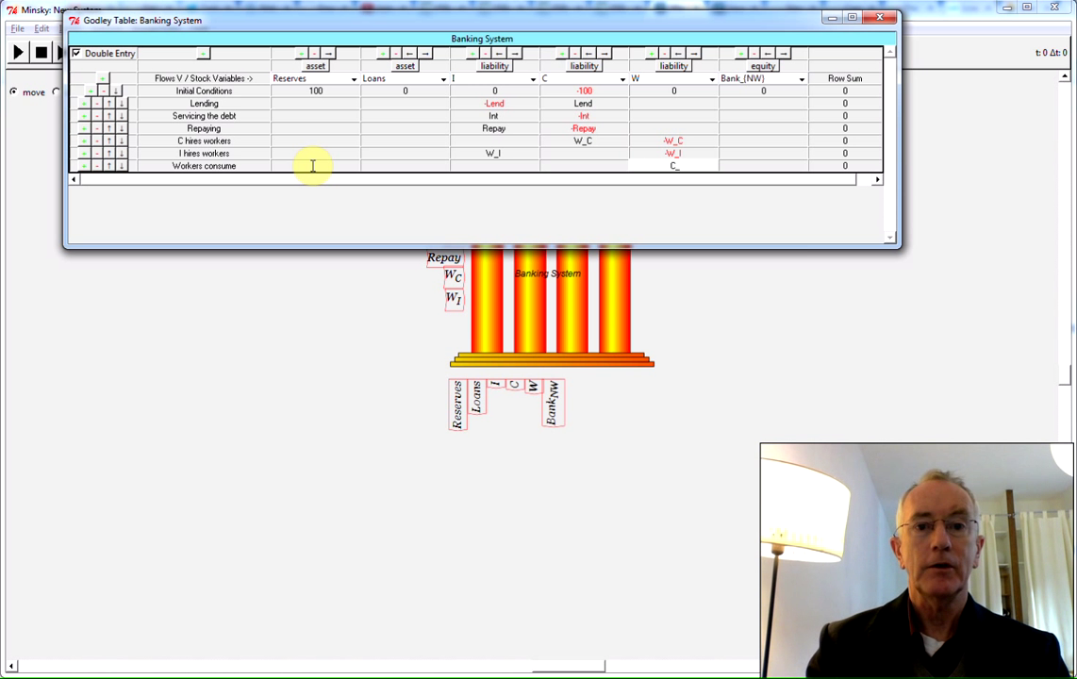
text(W)
key(Return)
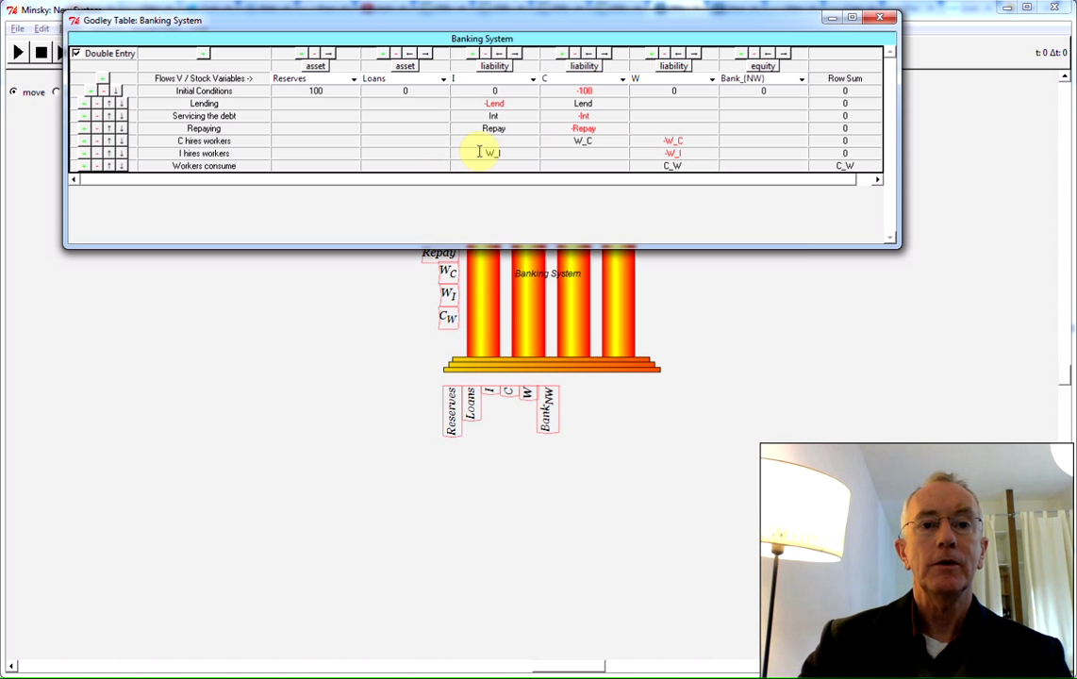
click(560, 164)
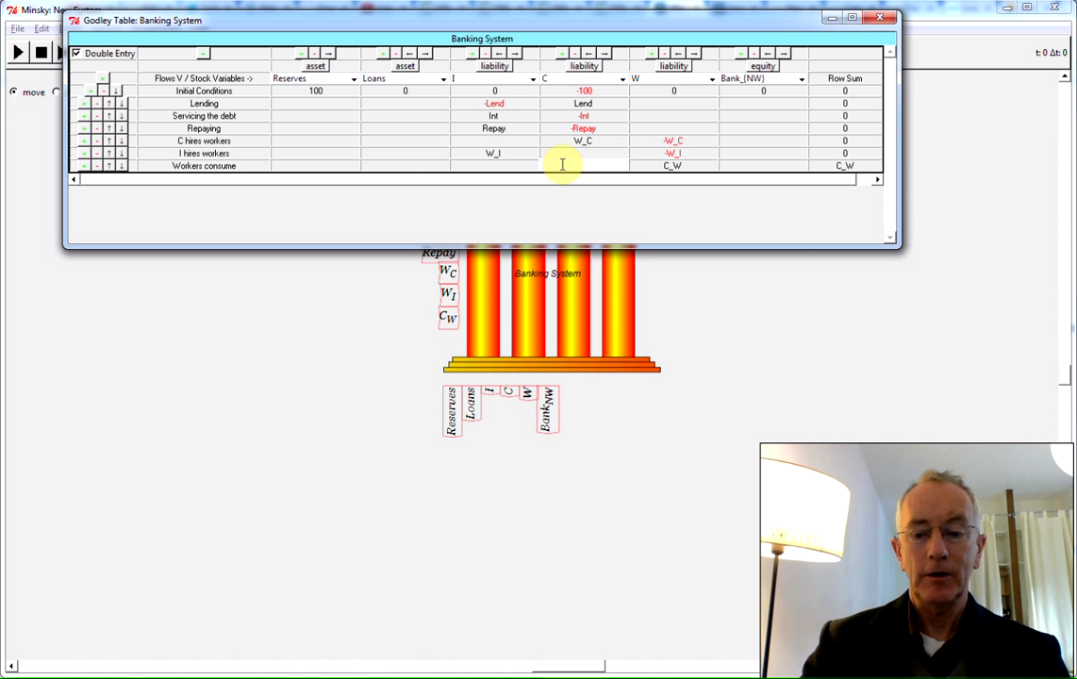
text(-C_W)
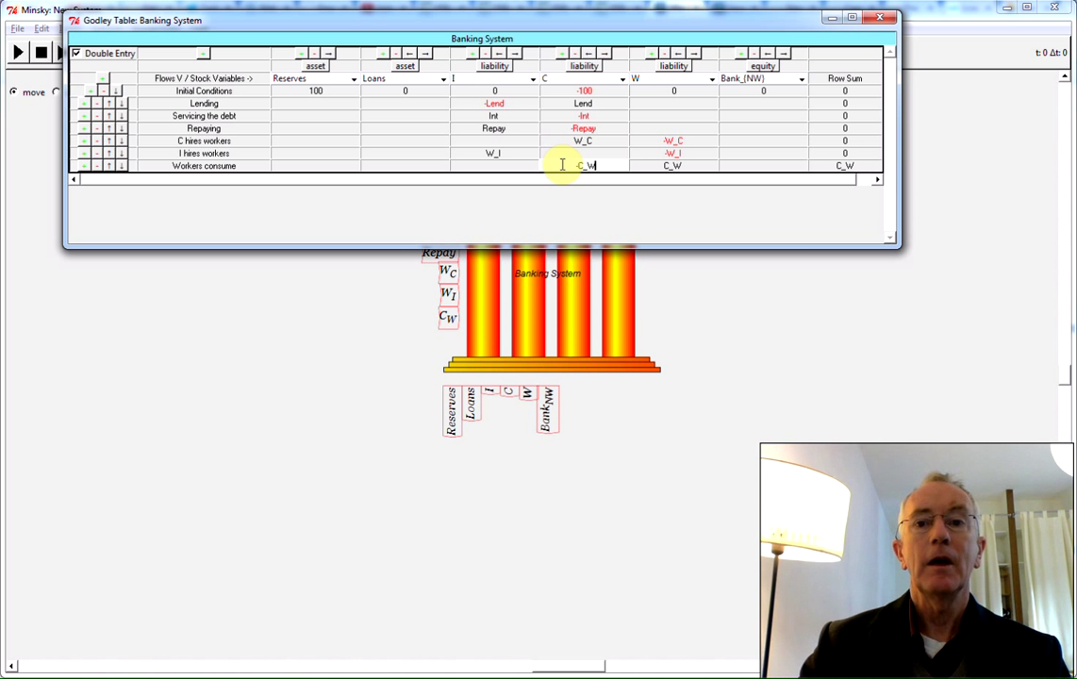
Step: Add a 'Bankers purchase C goods' row below Workers consume
click(84, 166)
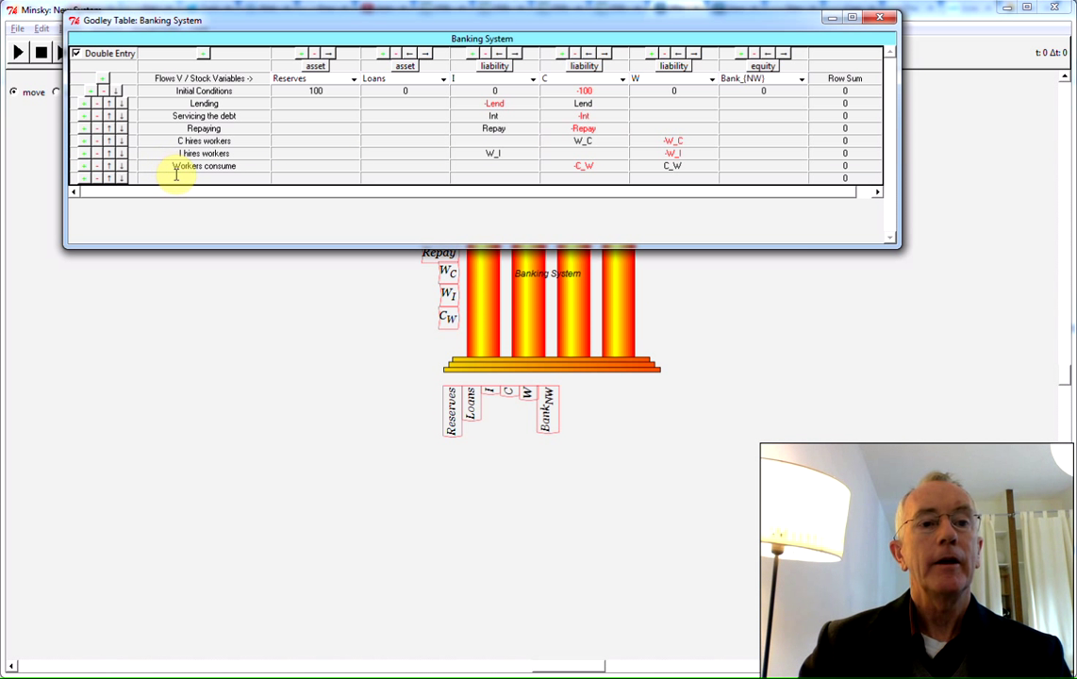
click(176, 176)
text(Bankers purchase C goods)
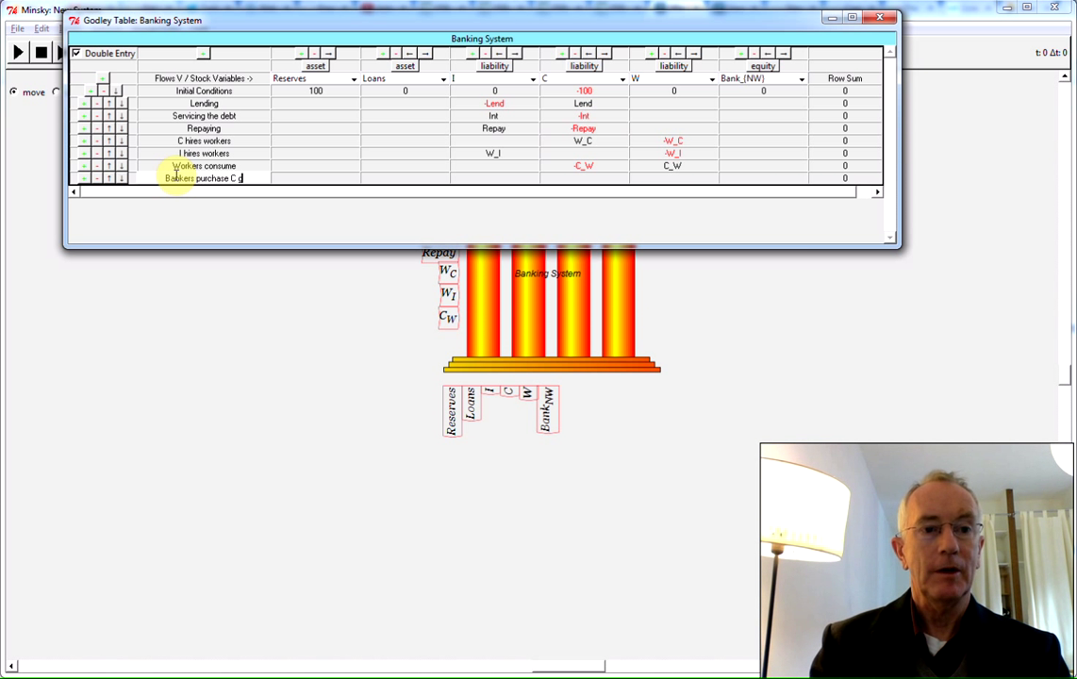
click(751, 180)
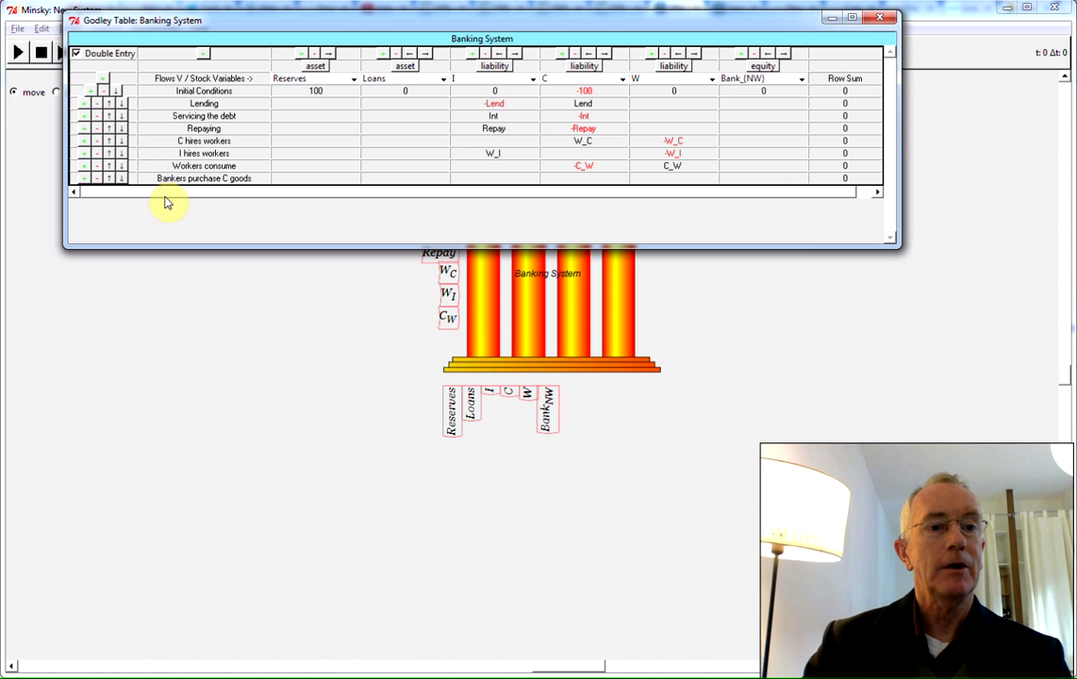
Step: Insert an 'Intermediation fee' row below Repaying with B_F under C and -B_F under Bank_(NW)
click(84, 129)
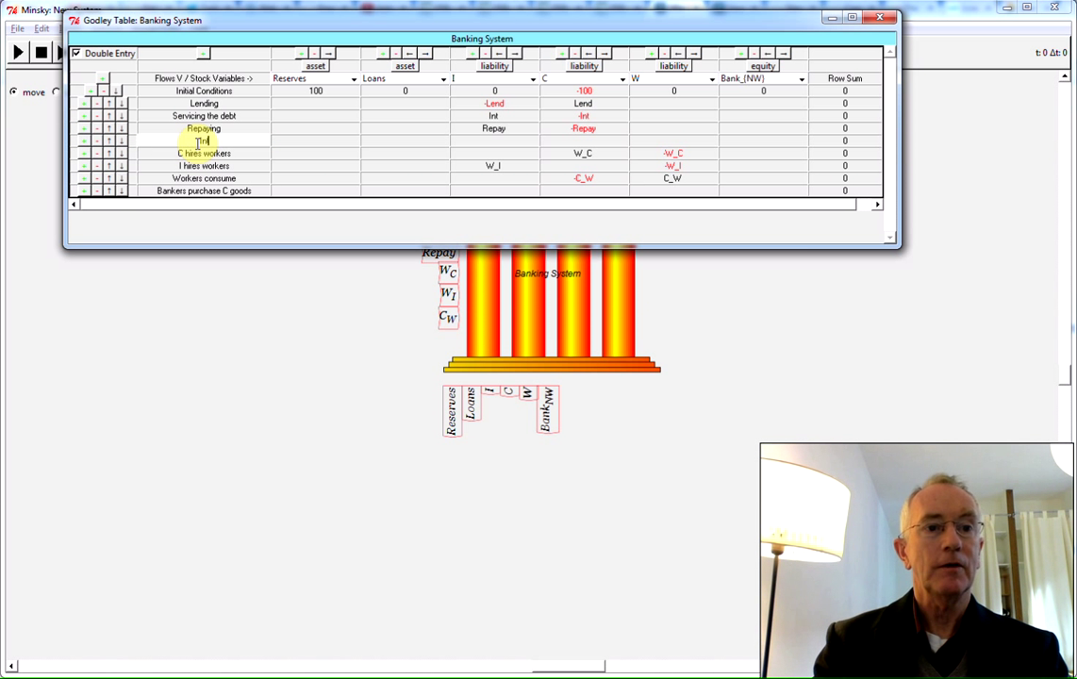
click(198, 141)
text(Intermediation fee)
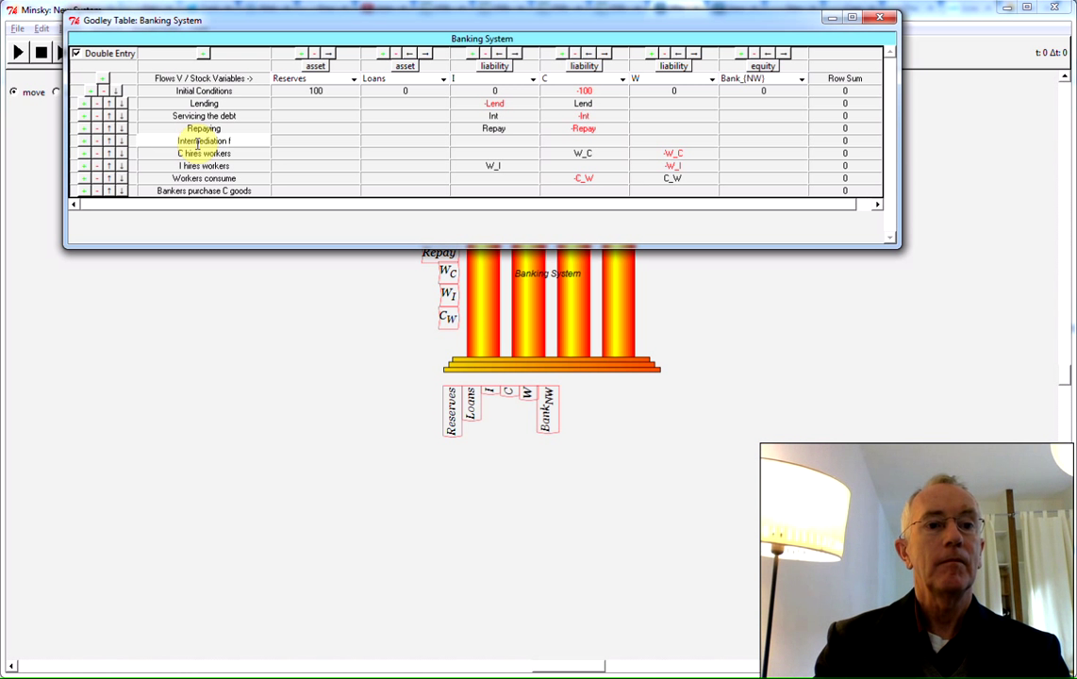
click(582, 140)
click(582, 140)
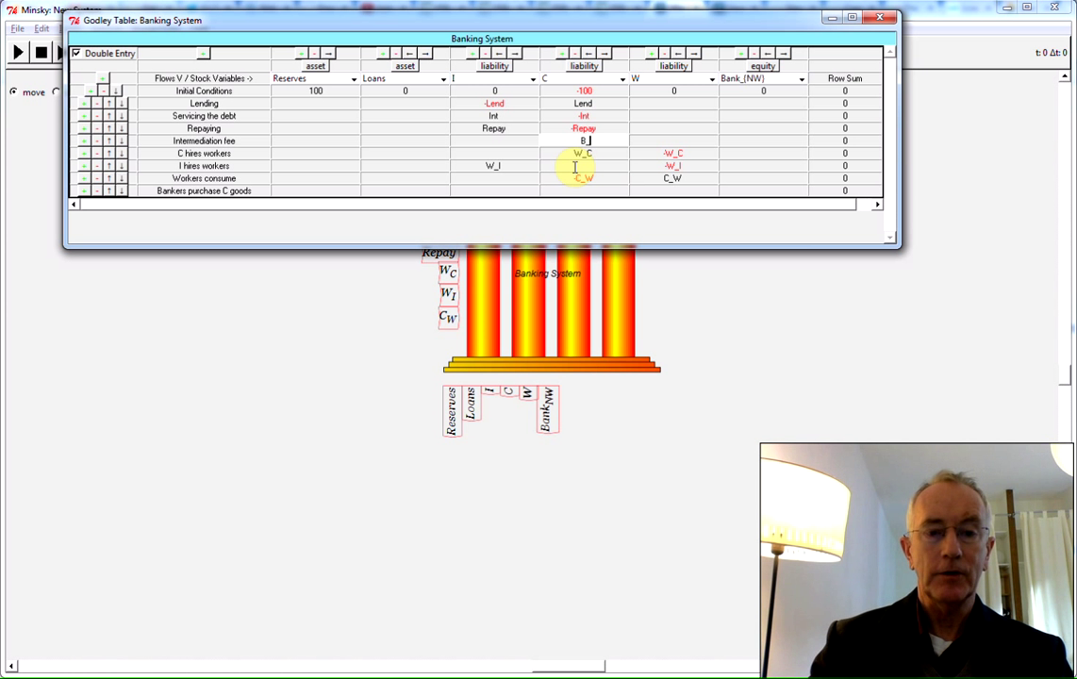
click(764, 141)
click(764, 141)
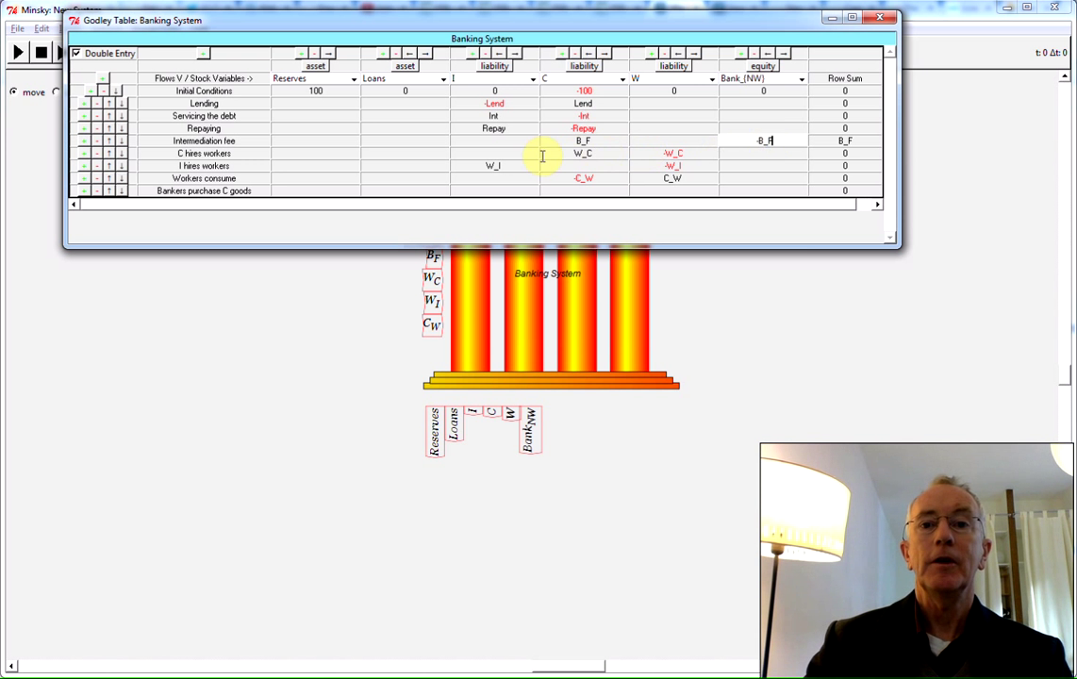
click(514, 166)
click(515, 168)
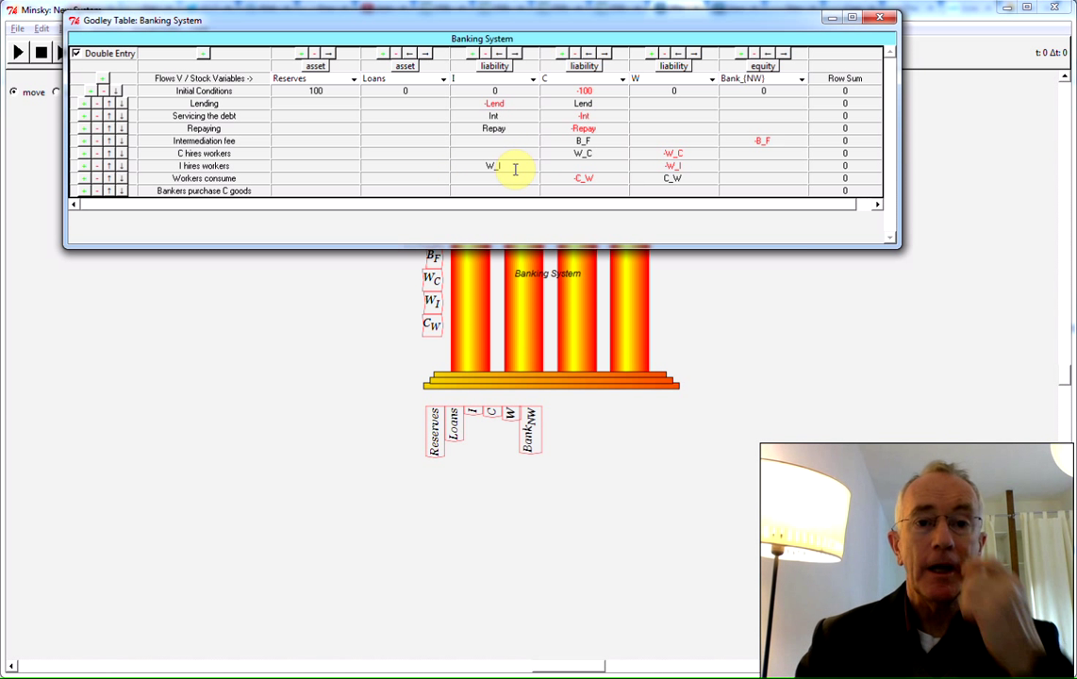
click(751, 190)
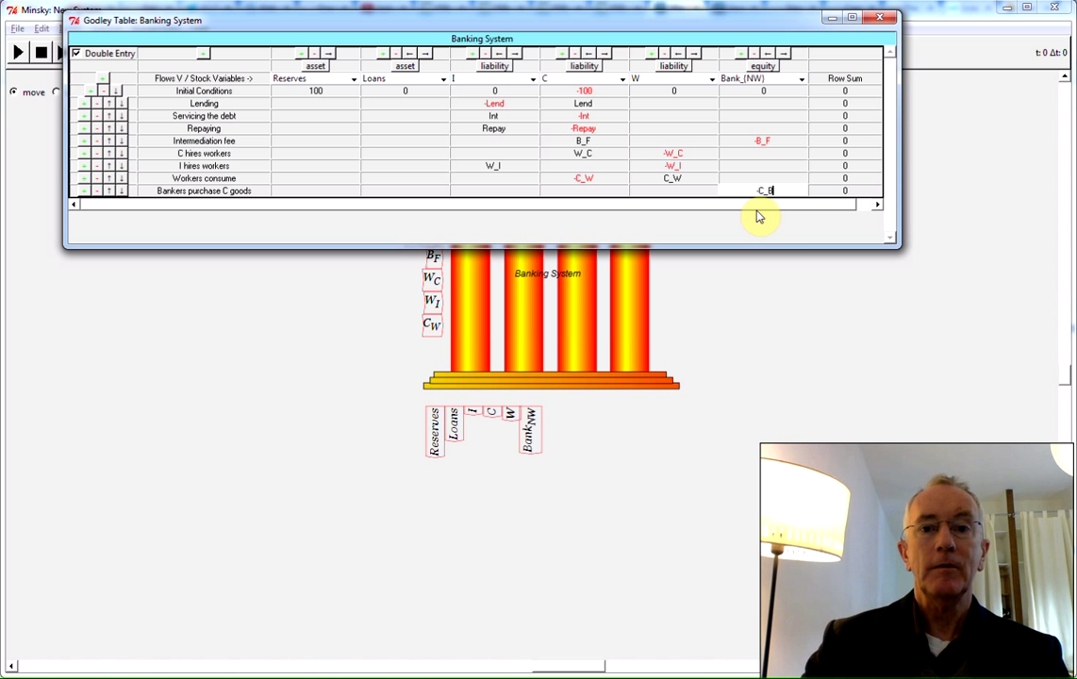
Step: Enter -C_B under C and fix the Bank_(NW) entry to C_B in Bankers purchase C goods
click(574, 189)
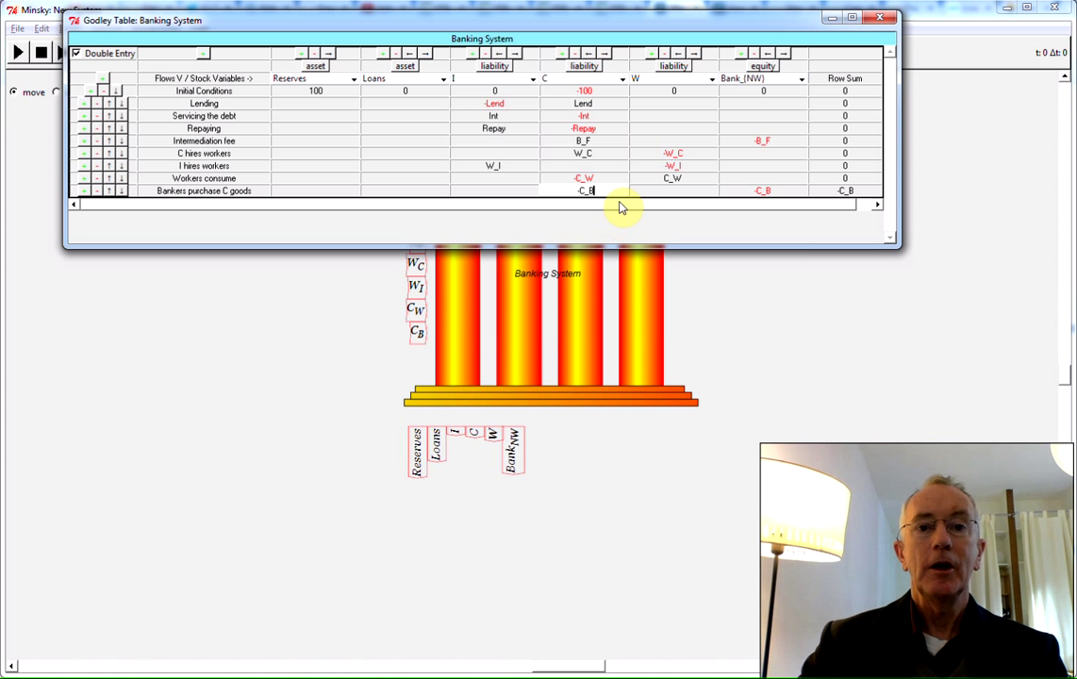
click(614, 165)
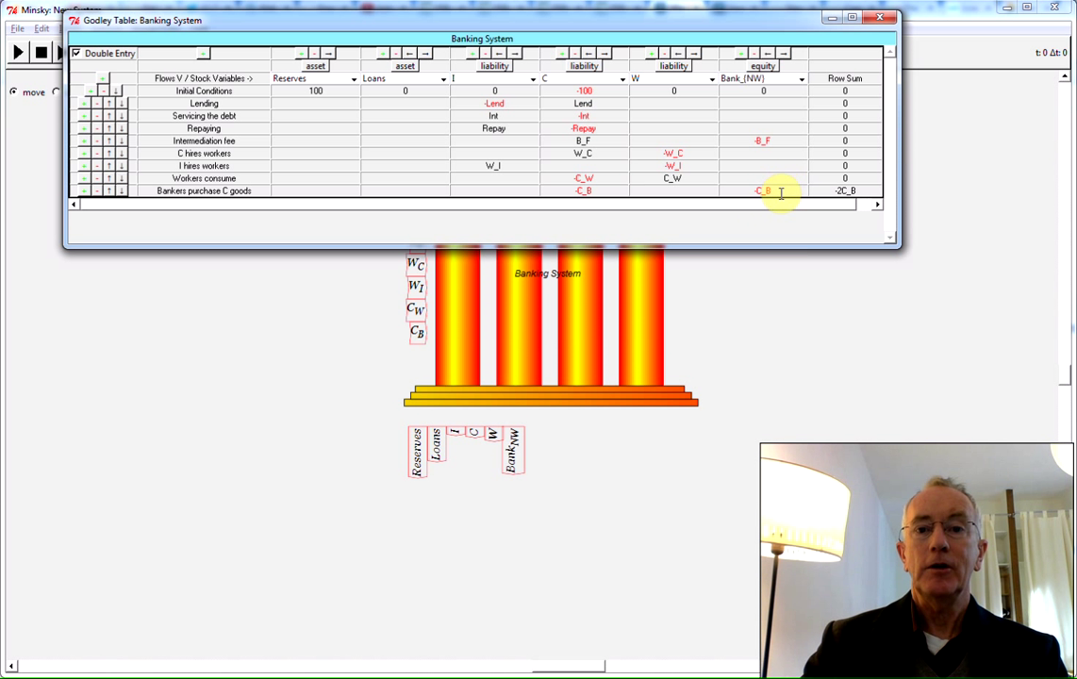
click(779, 192)
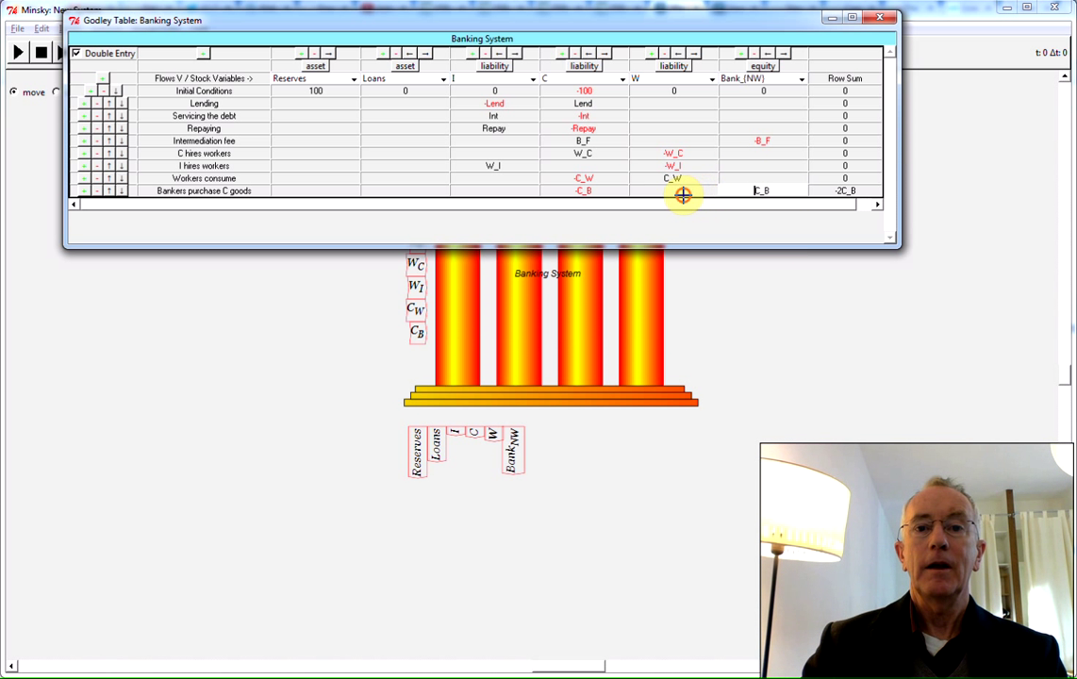
click(683, 192)
click(252, 223)
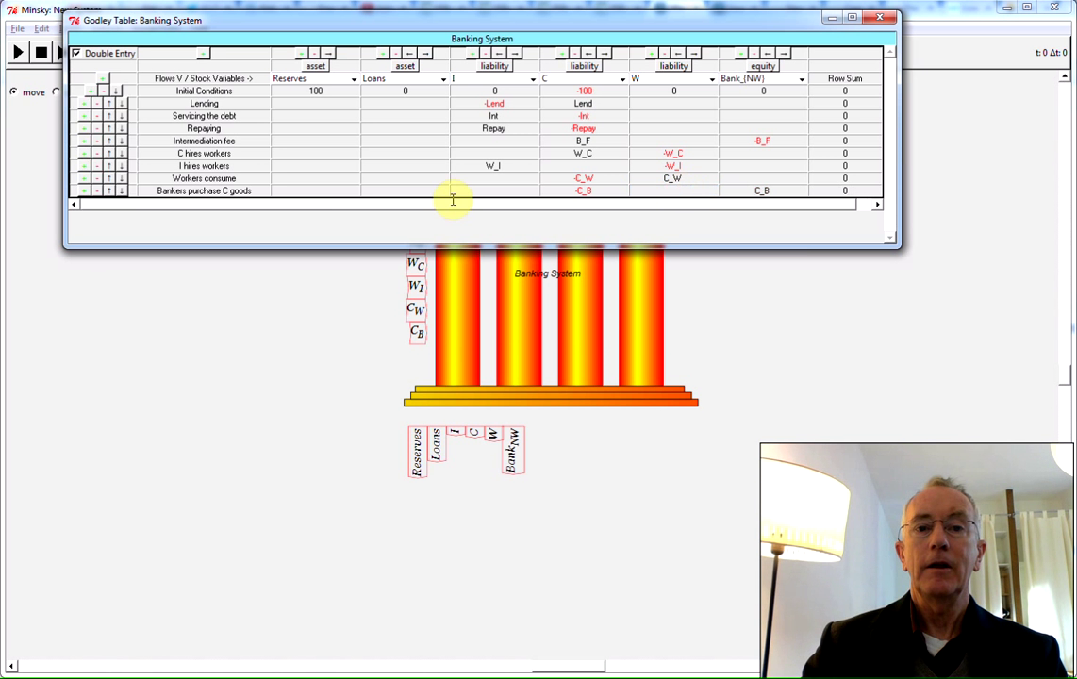
Step: Add a new row named 'Bankers purchase I goods' below Bankers purchase C goods
click(84, 191)
click(164, 202)
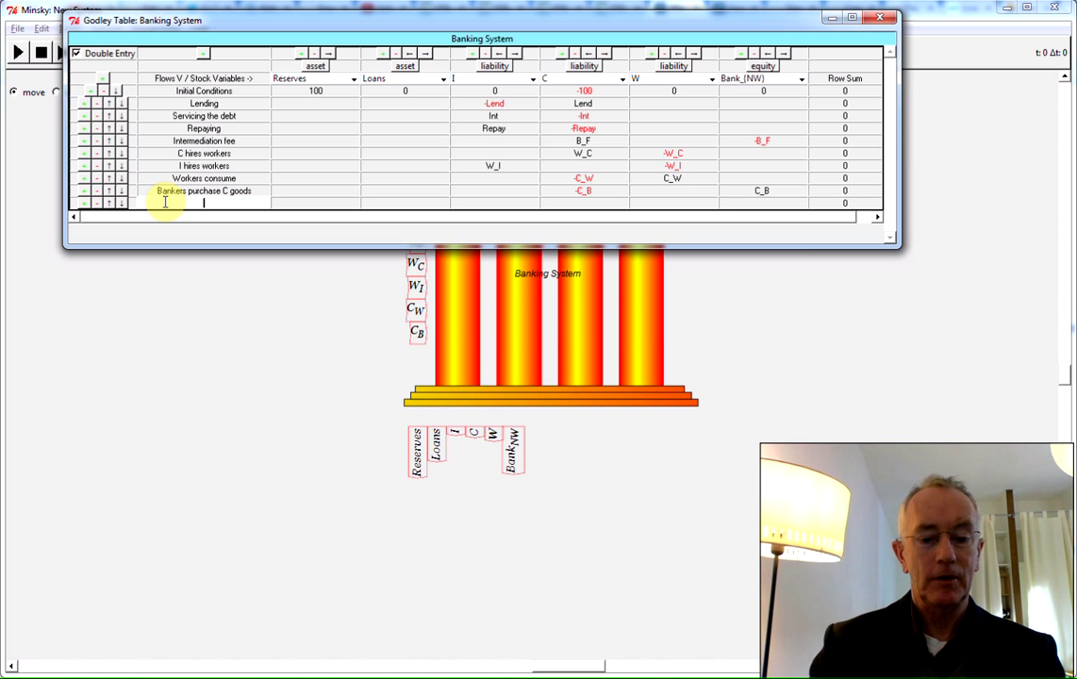
text(Bankers purch)
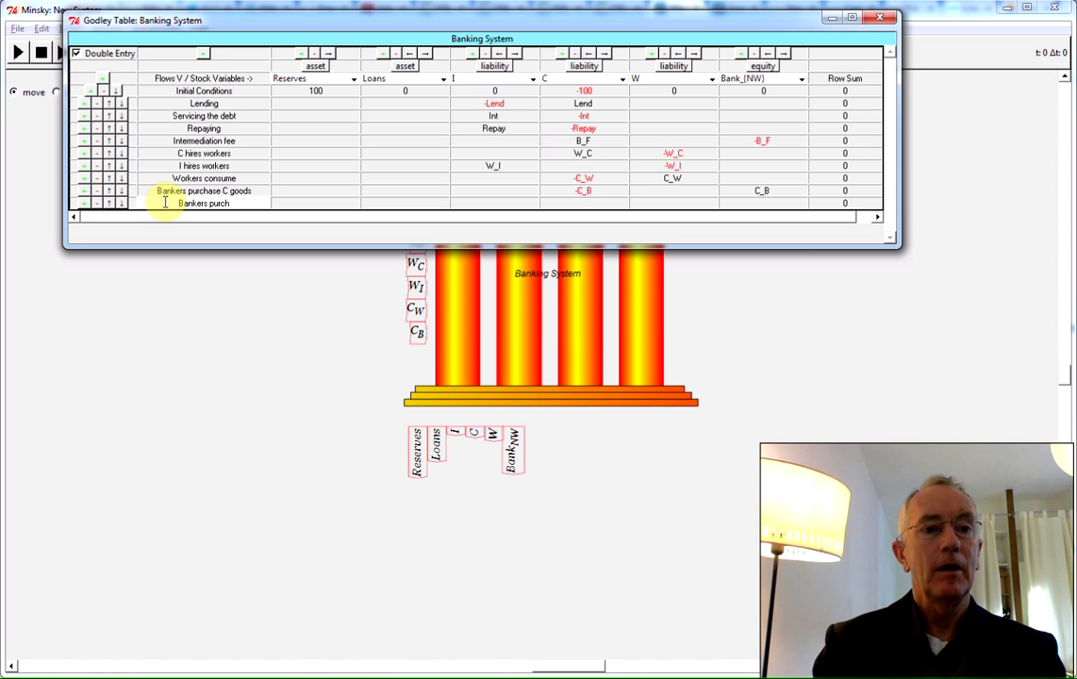
text(ase I goods)
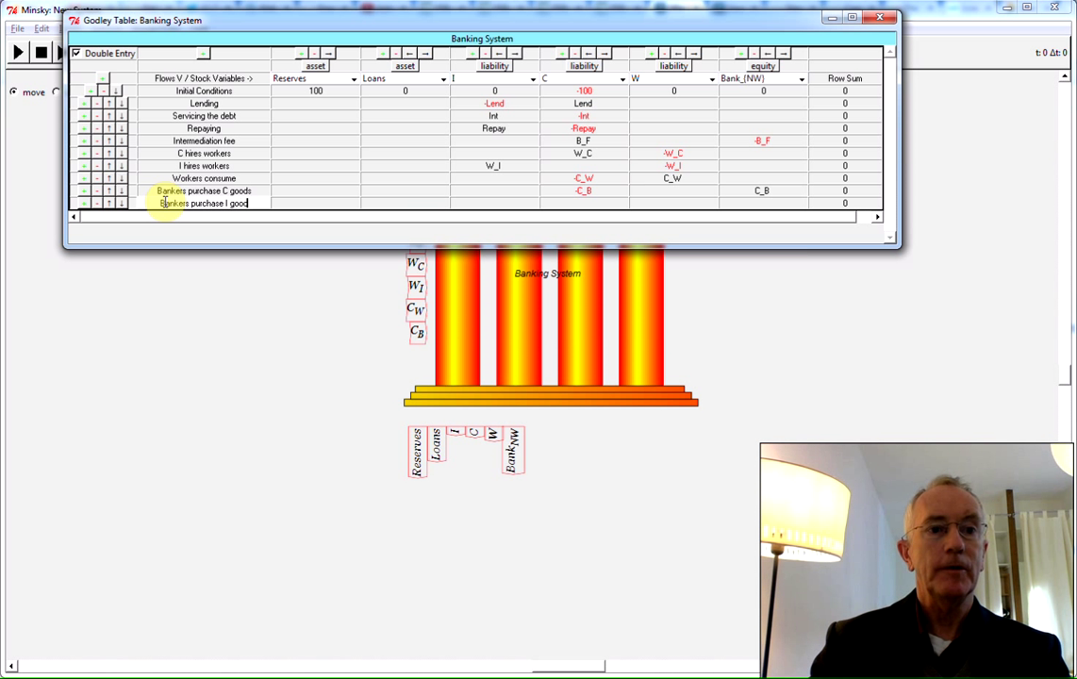
Step: Enter I_B under Bank_(NW) and -I_B under I, then close the Banking System table
click(763, 200)
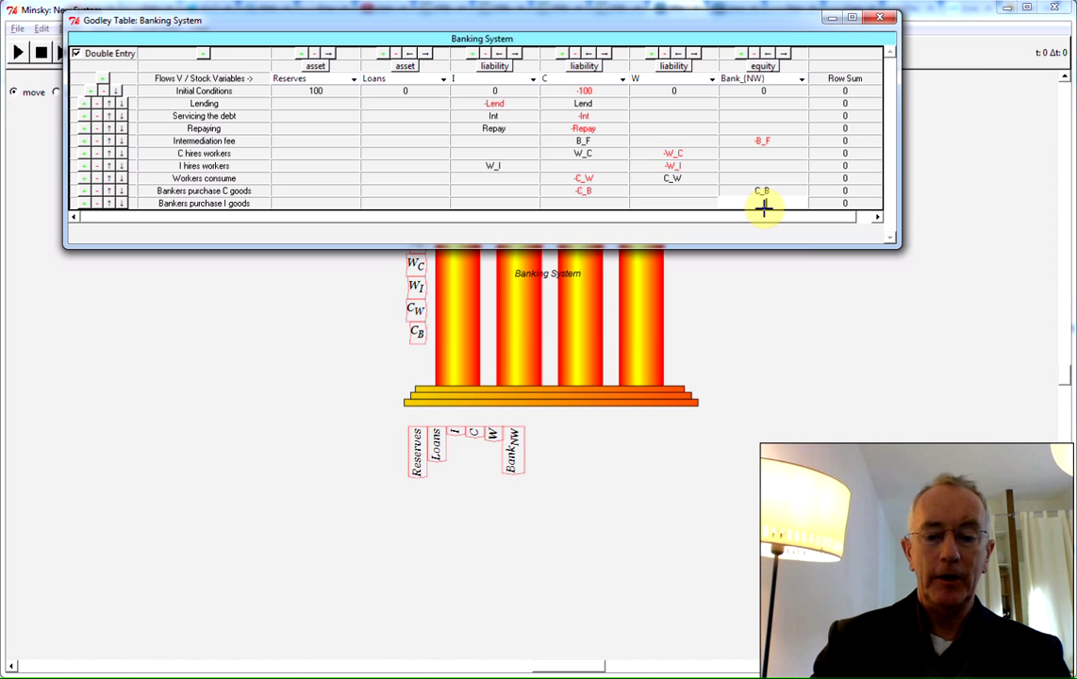
text(I_B)
key(Return)
click(493, 203)
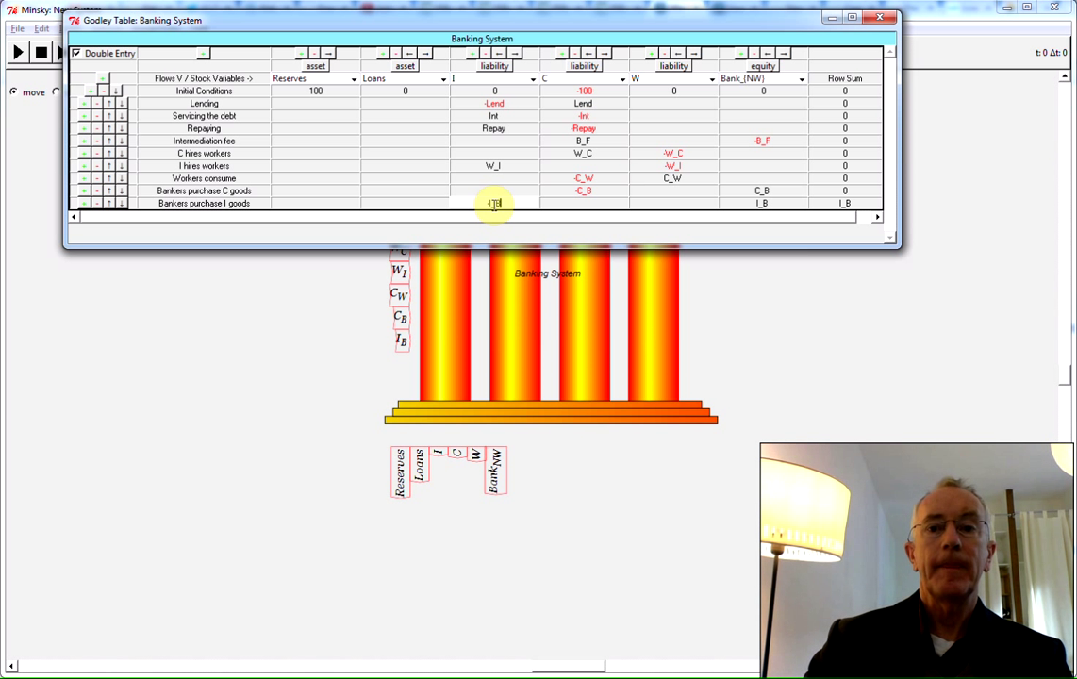
click(396, 148)
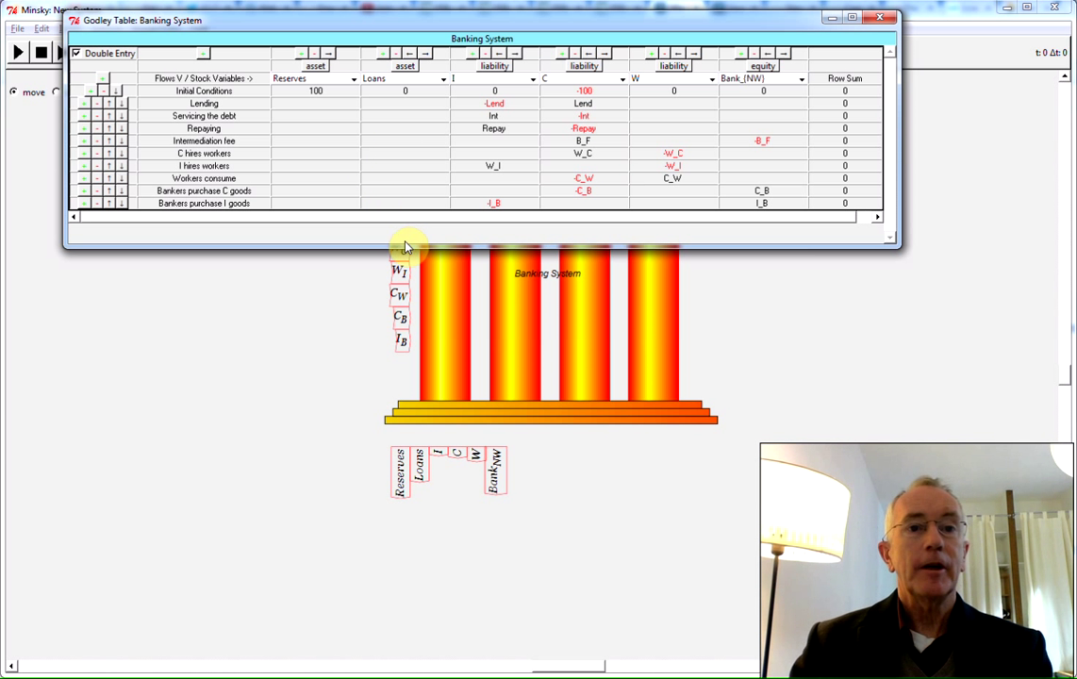
click(296, 339)
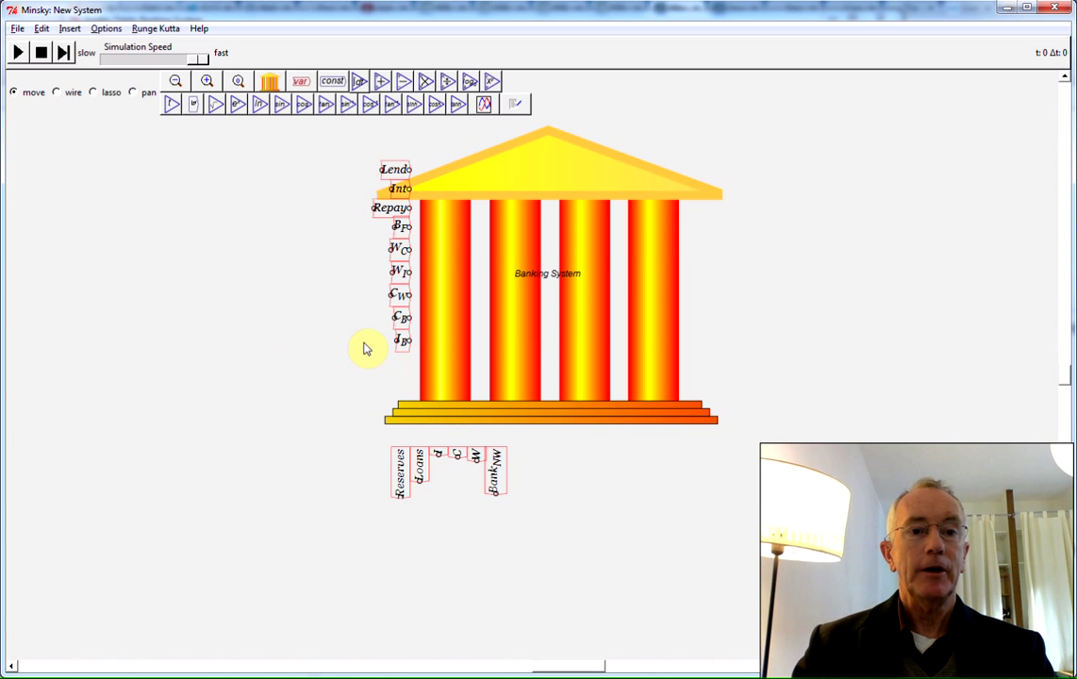
Step: Save the model as MinskyGodley01.mky in the Movies folder
key(ctrl+s)
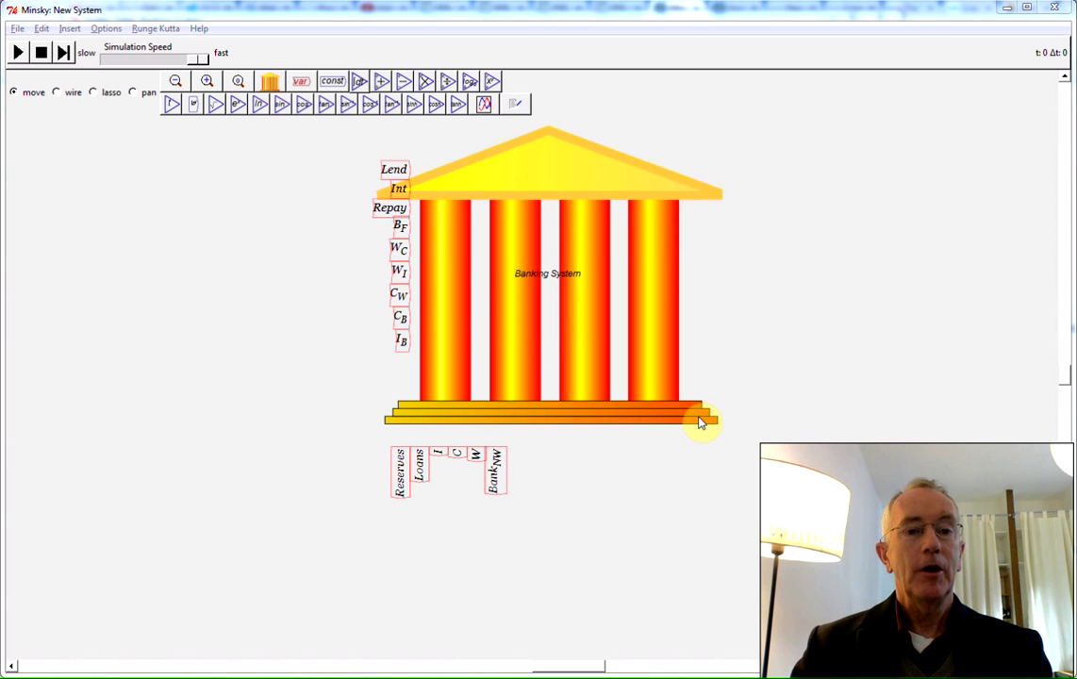
click(47, 106)
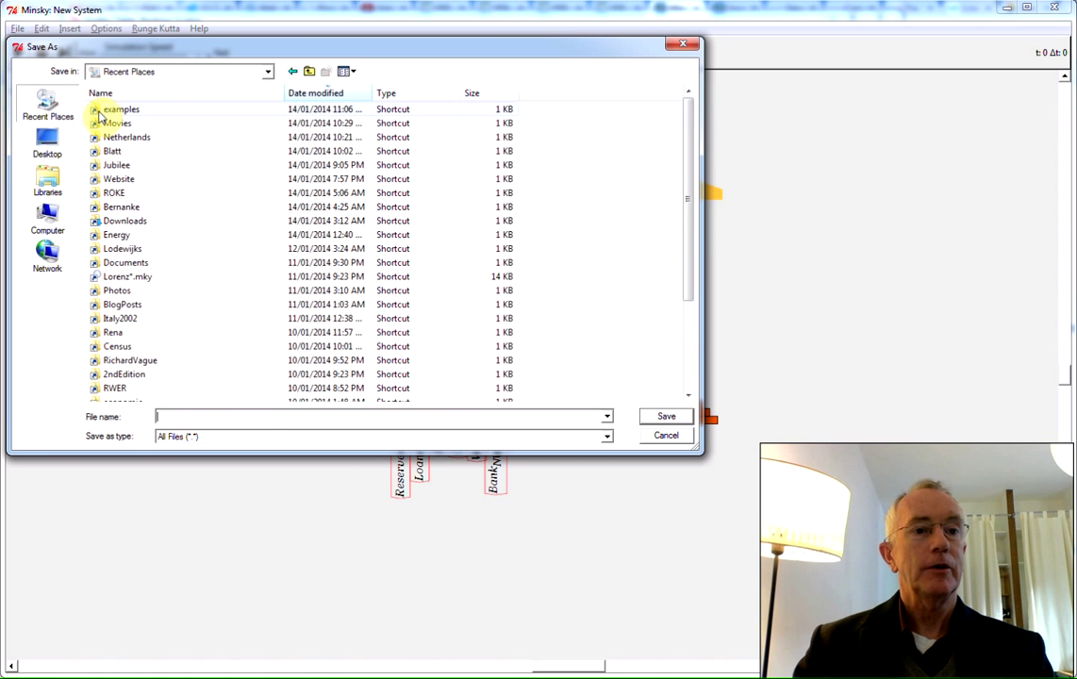
double_click(105, 123)
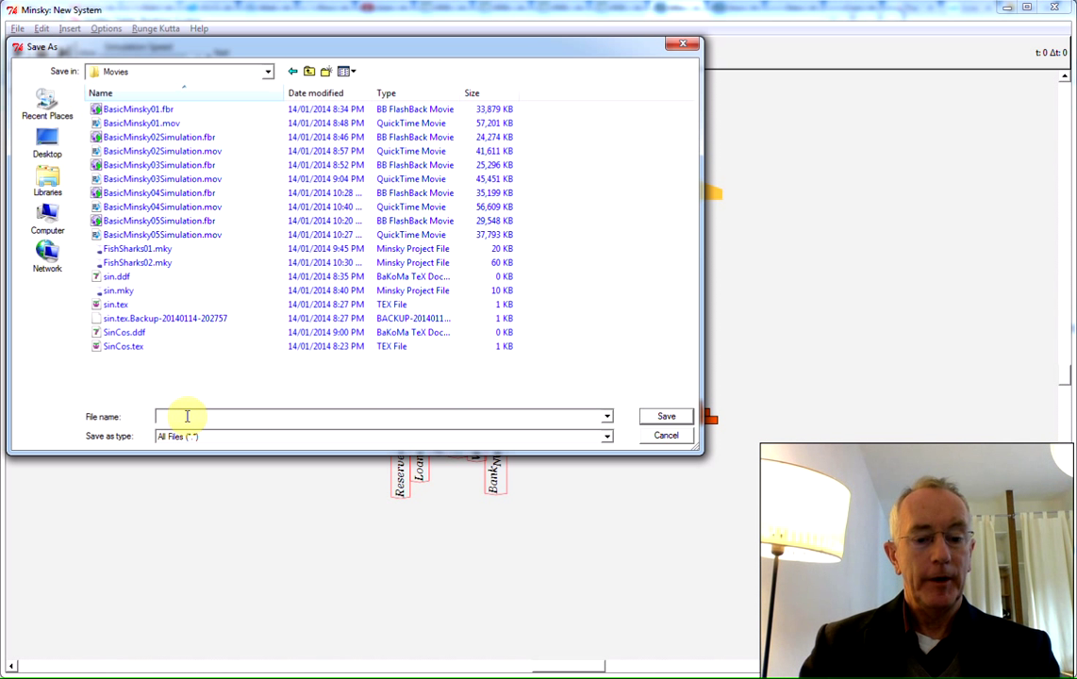
text(Minsky)
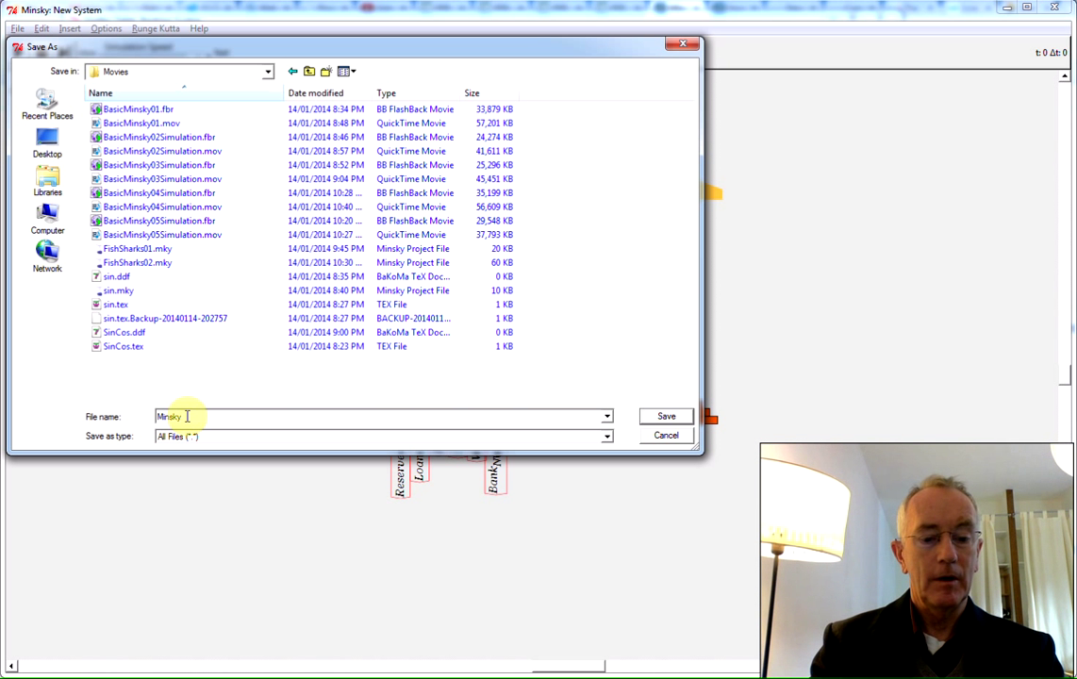
text(G)
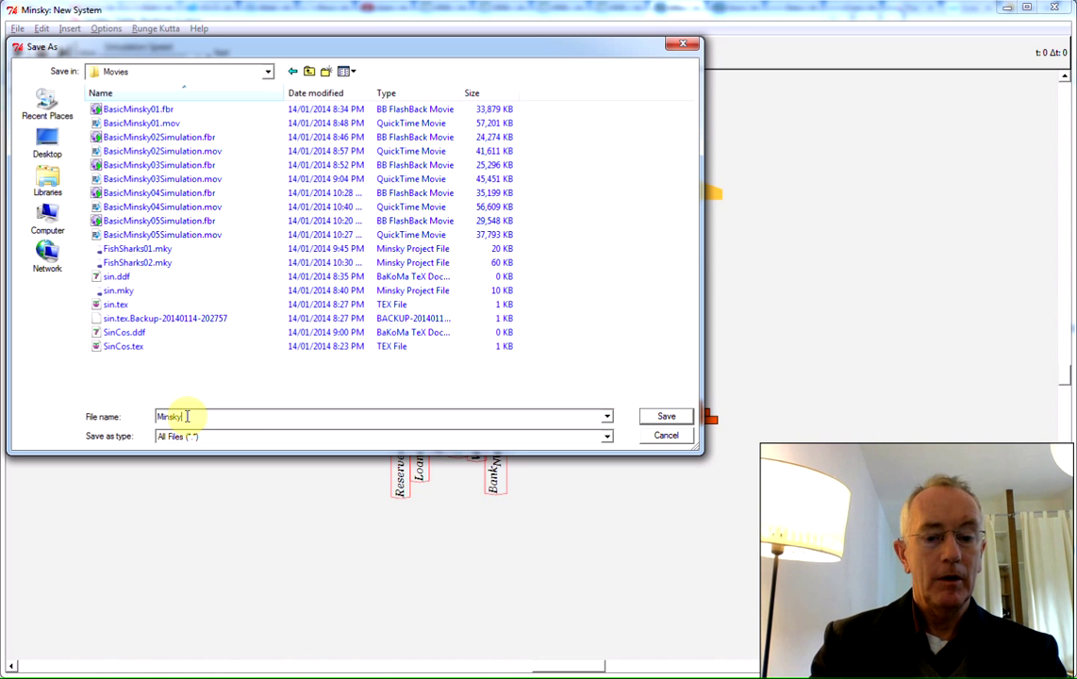
text(Godley0)
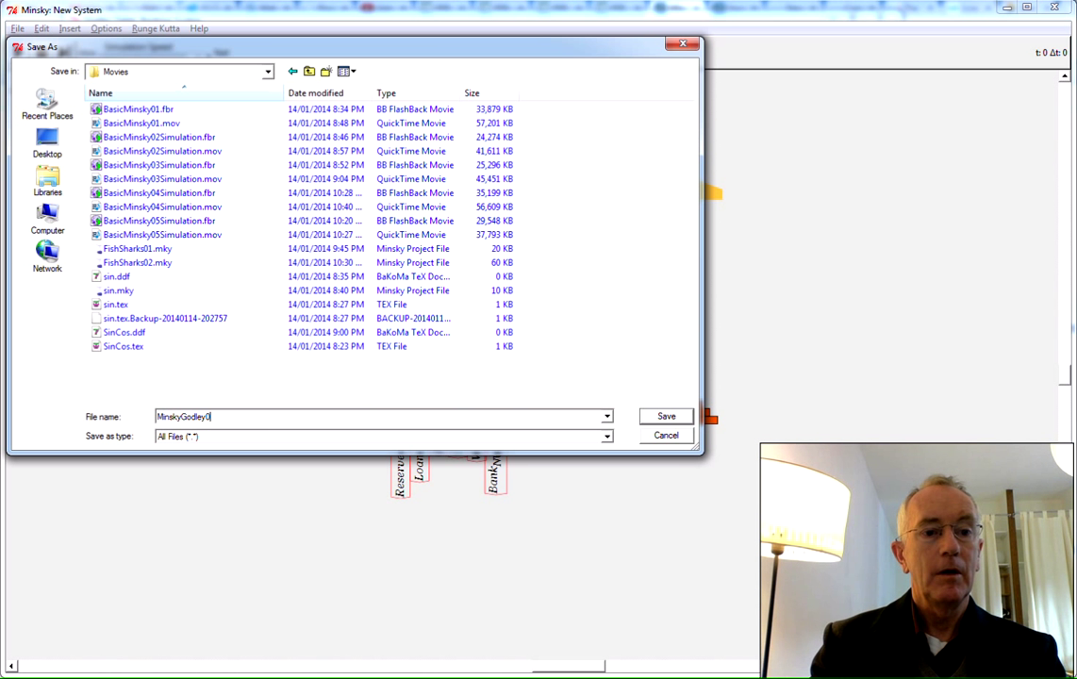
text(1)
key(Return)
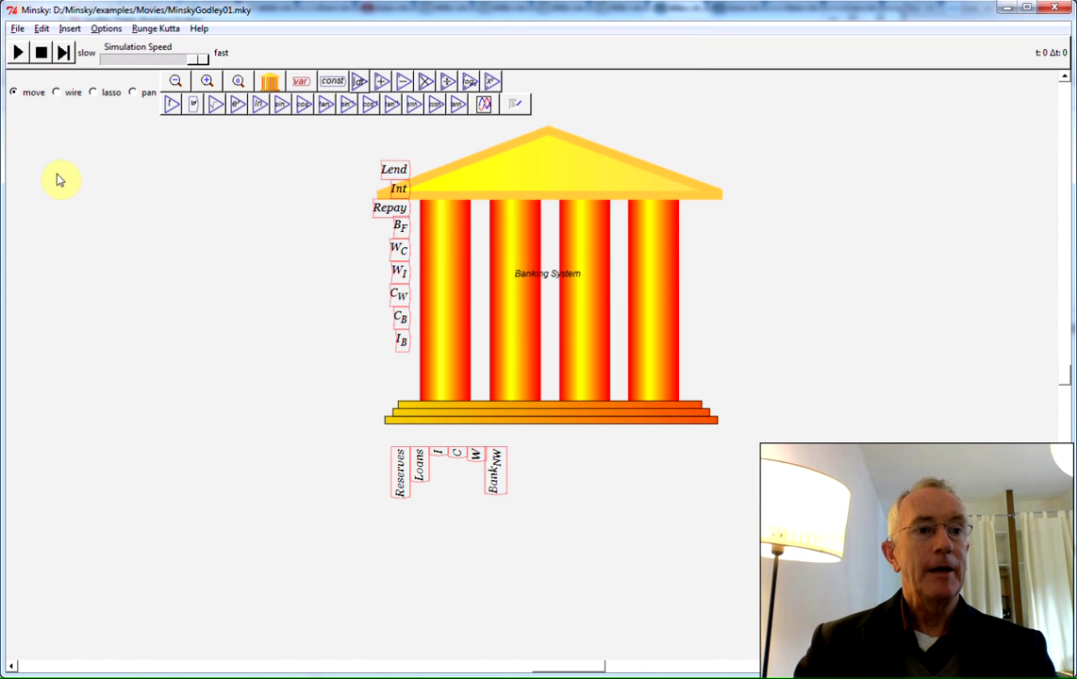
Step: Export the model's equations as LaTeX to MinskyGodley01.tex
click(17, 28)
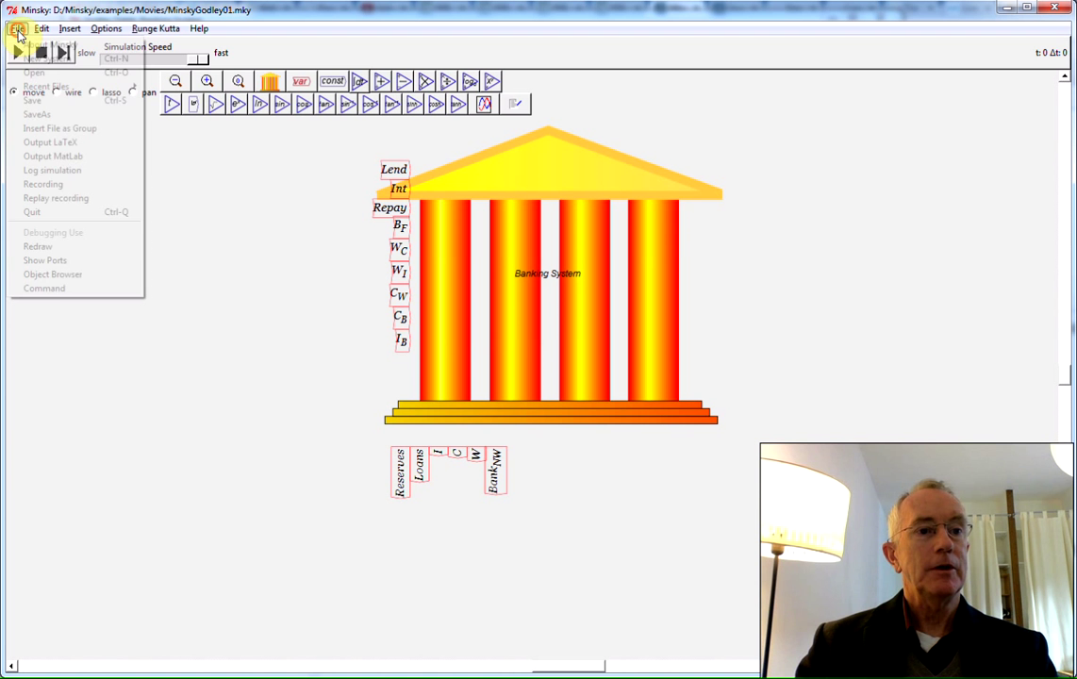
click(52, 143)
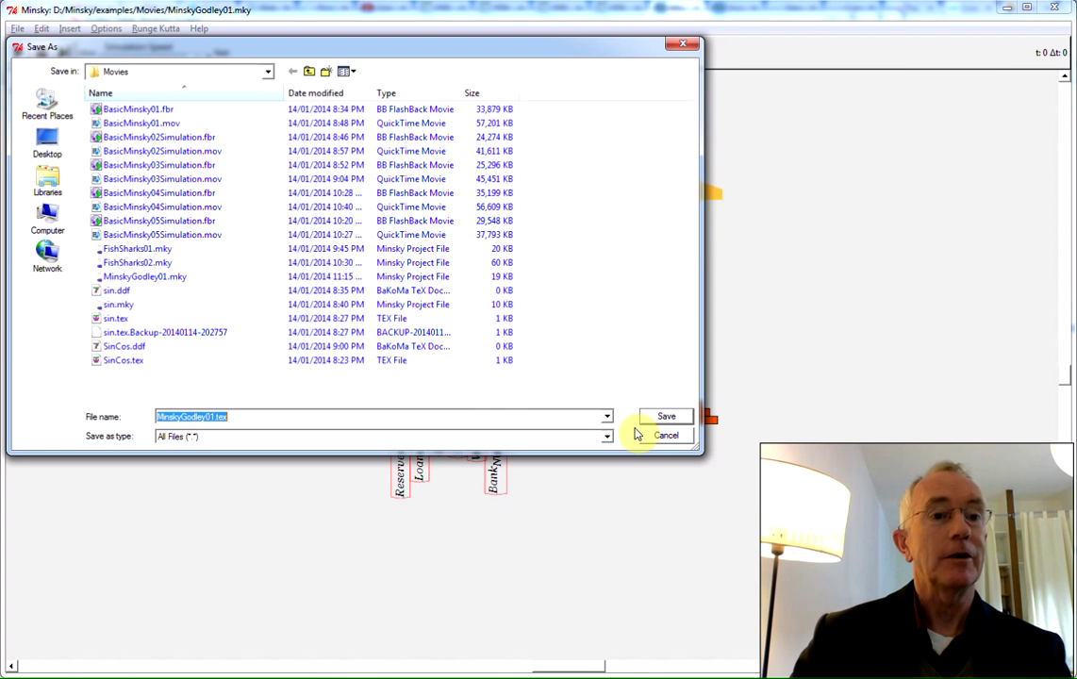
click(663, 421)
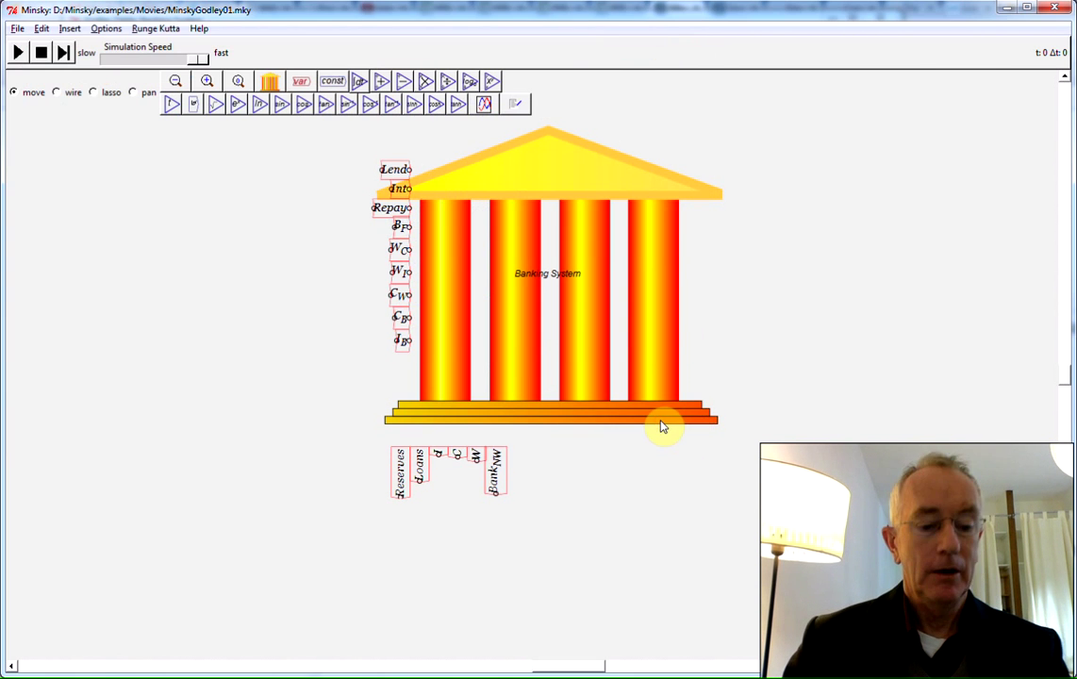
key(alt+Tab)
key(alt+Tab)
key(alt+Tab)
key(alt+Tab)
key(alt+Tab)
key(alt+Tab)
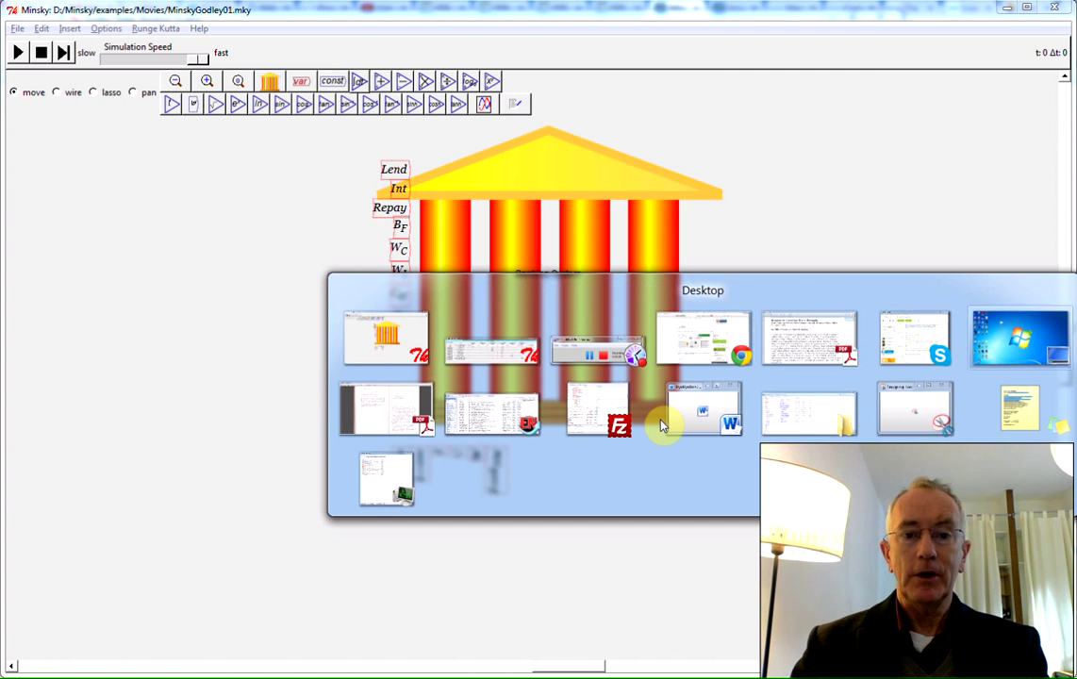
Step: Open MinskyGodley01.tex from the refreshed Movies folder, sorted newest first
key(alt+Tab)
key(alt+Tab)
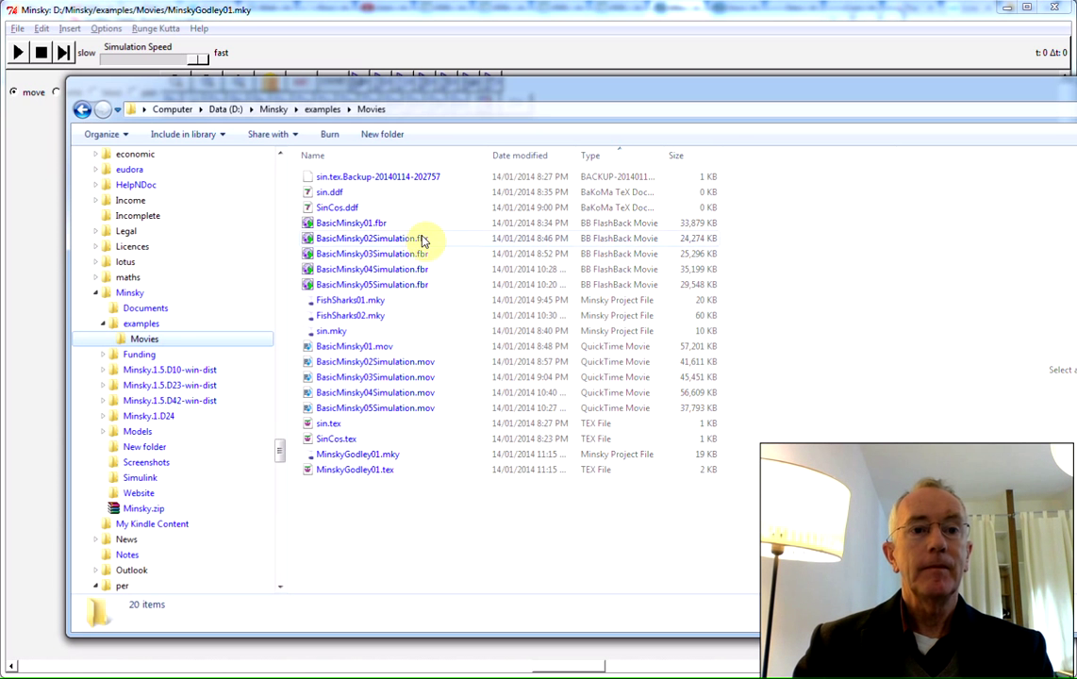
click(139, 324)
click(151, 342)
click(505, 155)
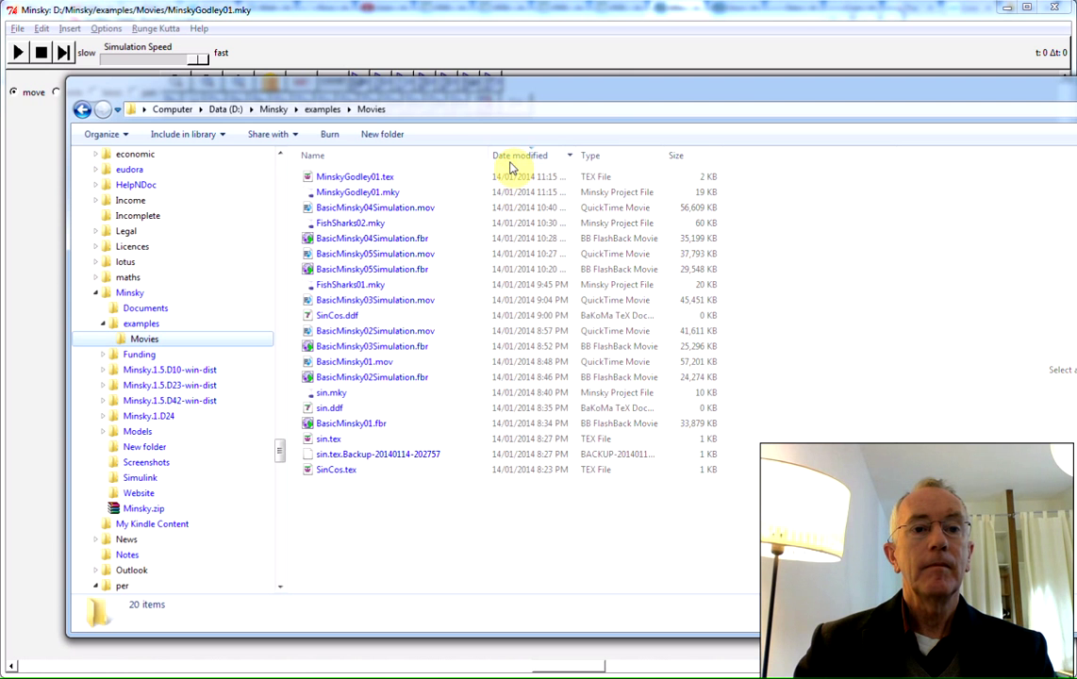
click(361, 179)
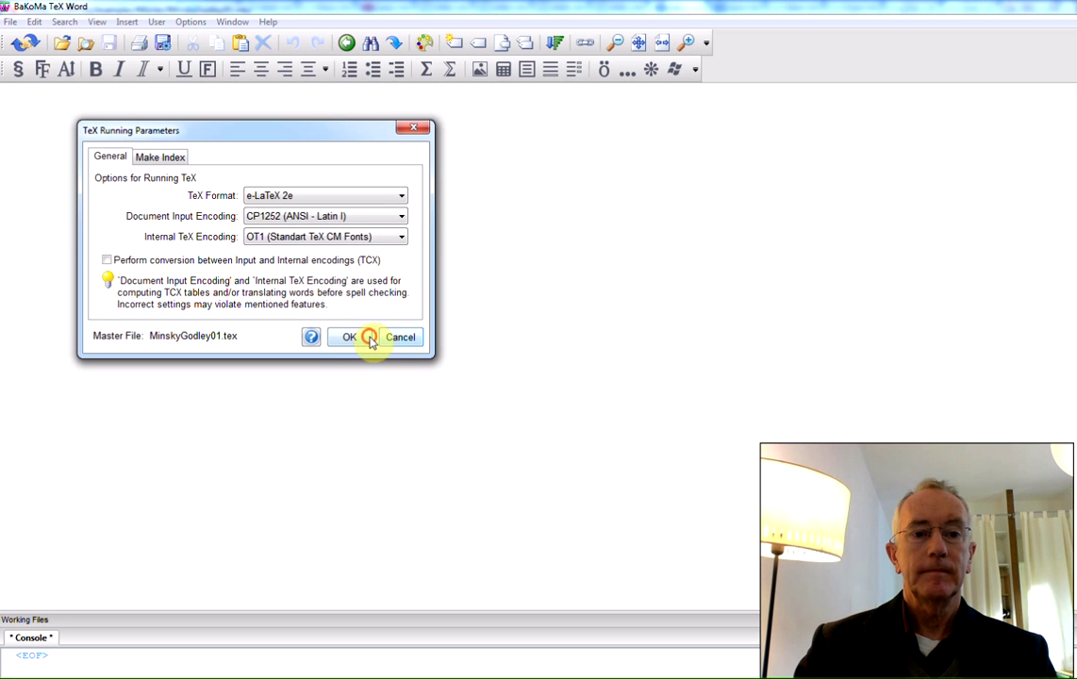
Step: Typeset MinskyGodley01.tex, scroll through the rendered Banking System equations, then return to Minsky
click(365, 339)
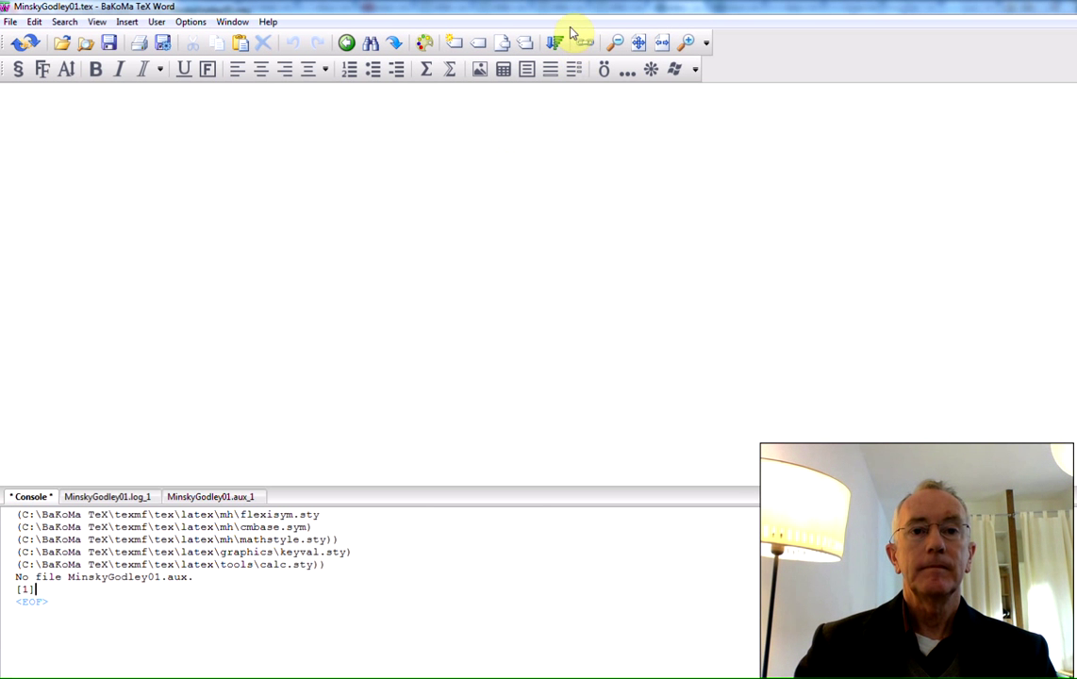
scroll(507, 223, down, 5)
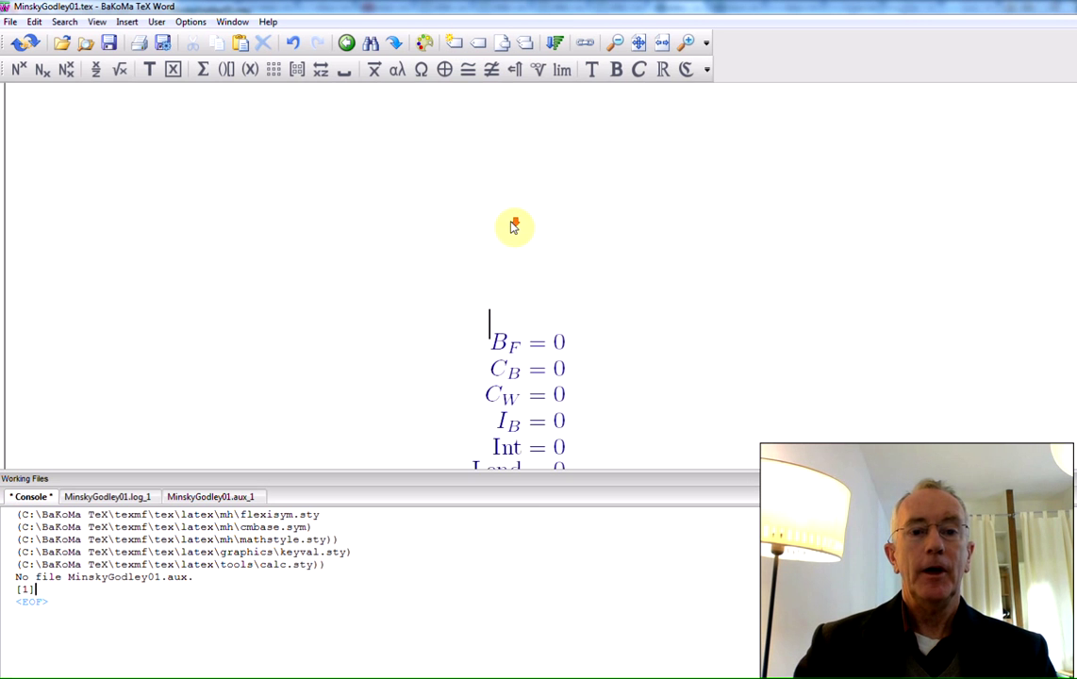
scroll(513, 226, down, 5)
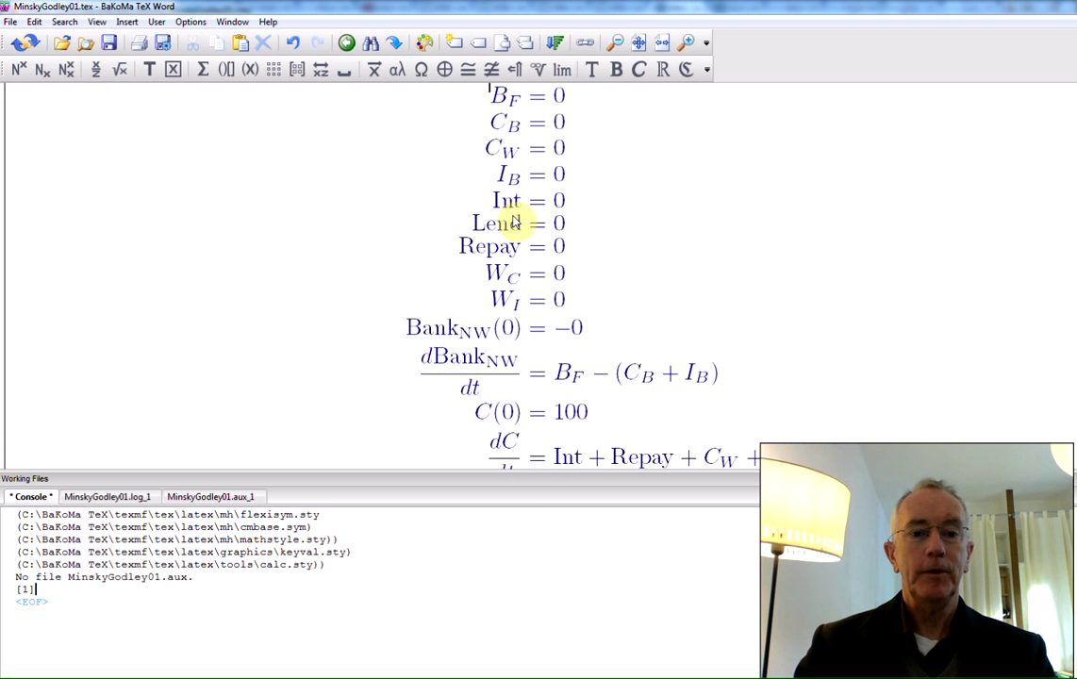
scroll(513, 219, down, 5)
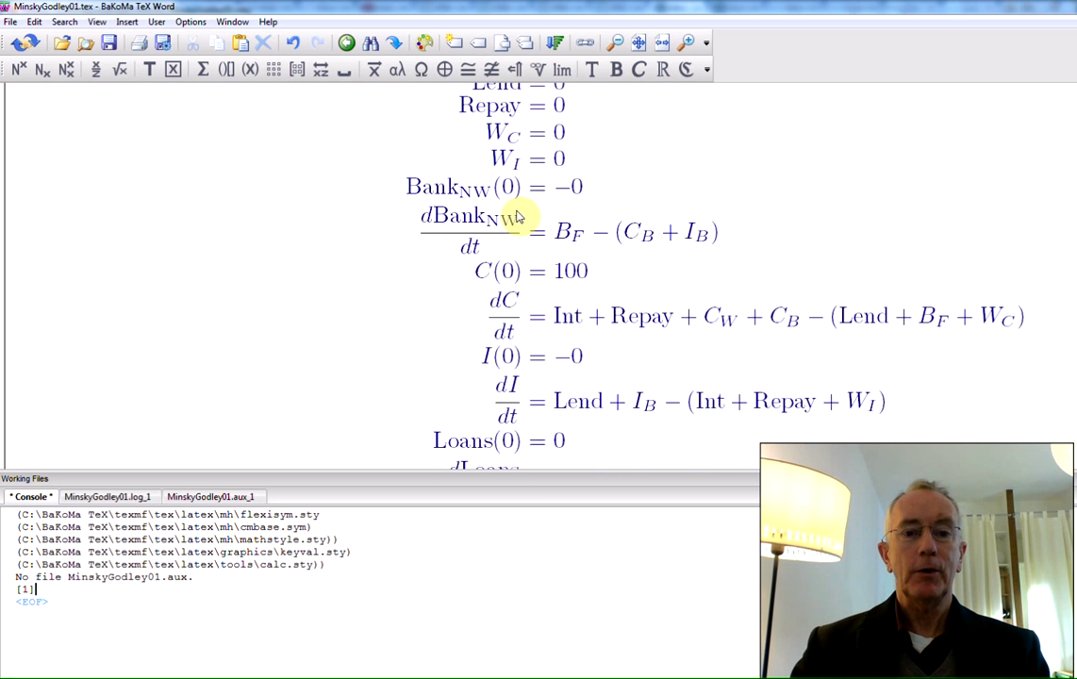
scroll(518, 218, down, 8)
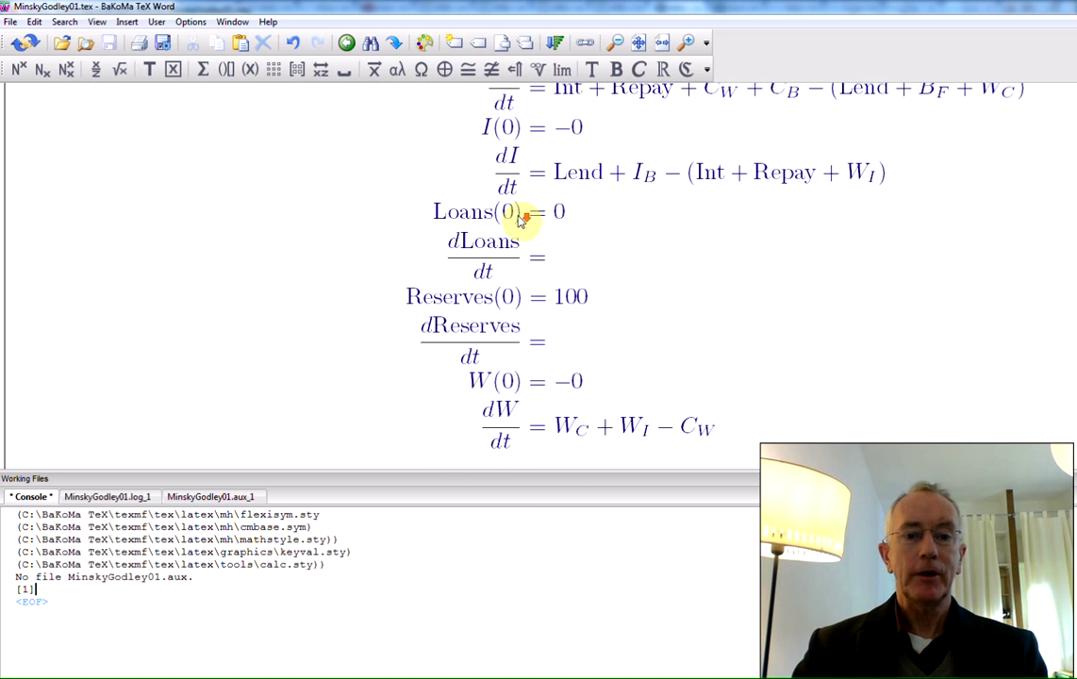
scroll(518, 229, down, 10)
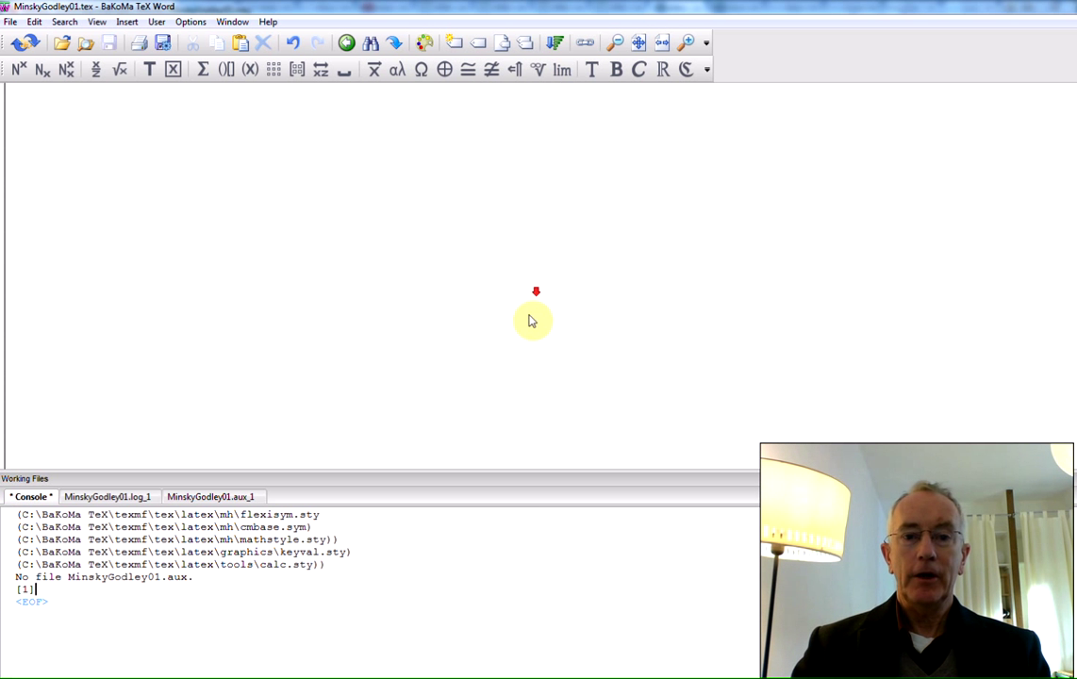
scroll(569, 382, down, 5)
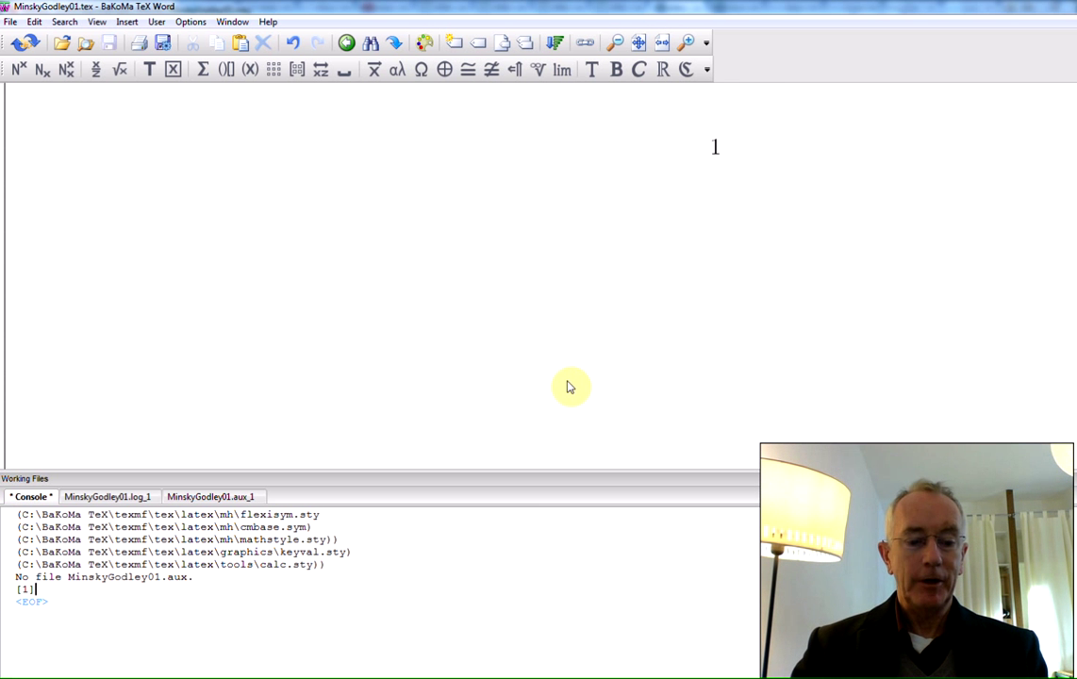
key(alt+Tab)
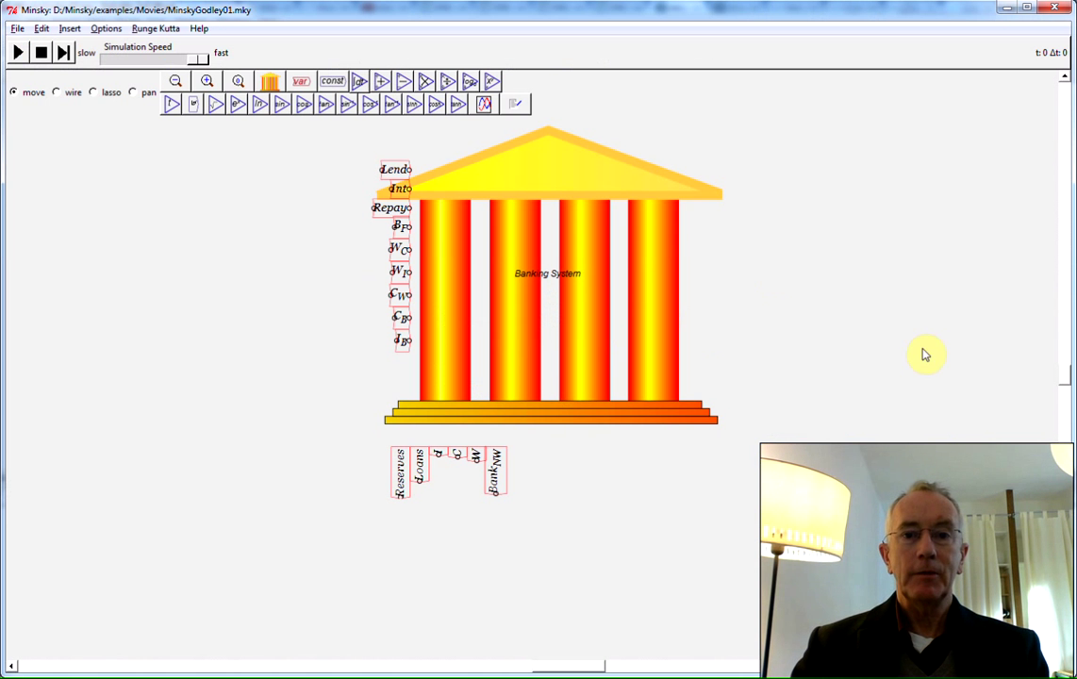
Step: Place a new Godley table right of the Banking System, rename it Cons Sector, and widen its window
drag(578, 324, 234, 306)
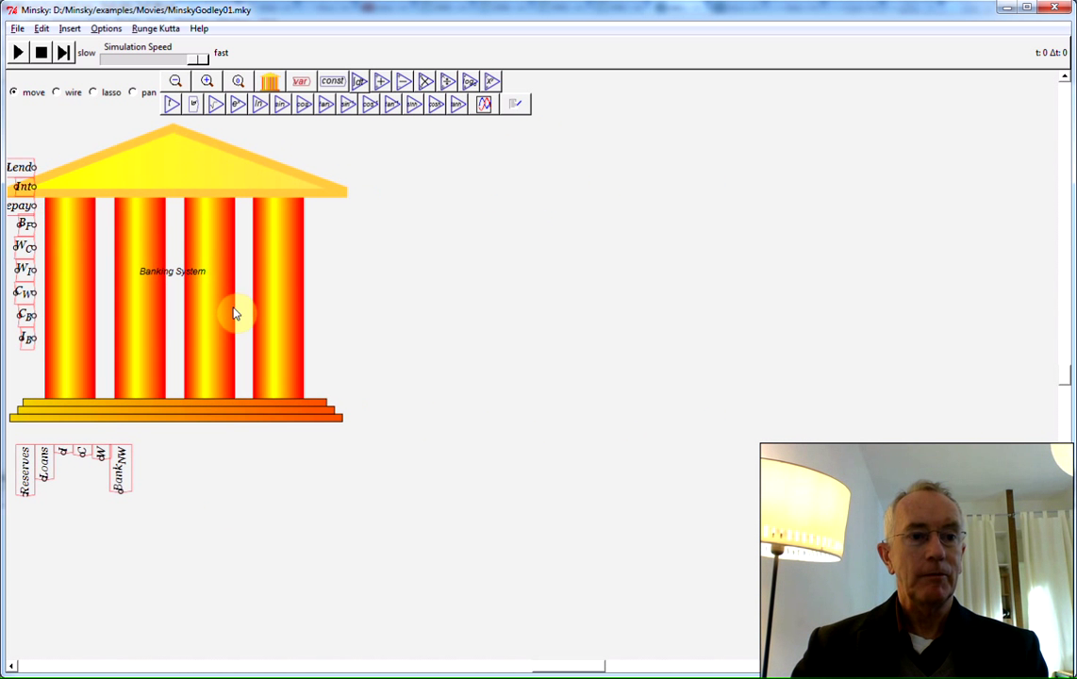
click(271, 83)
click(593, 281)
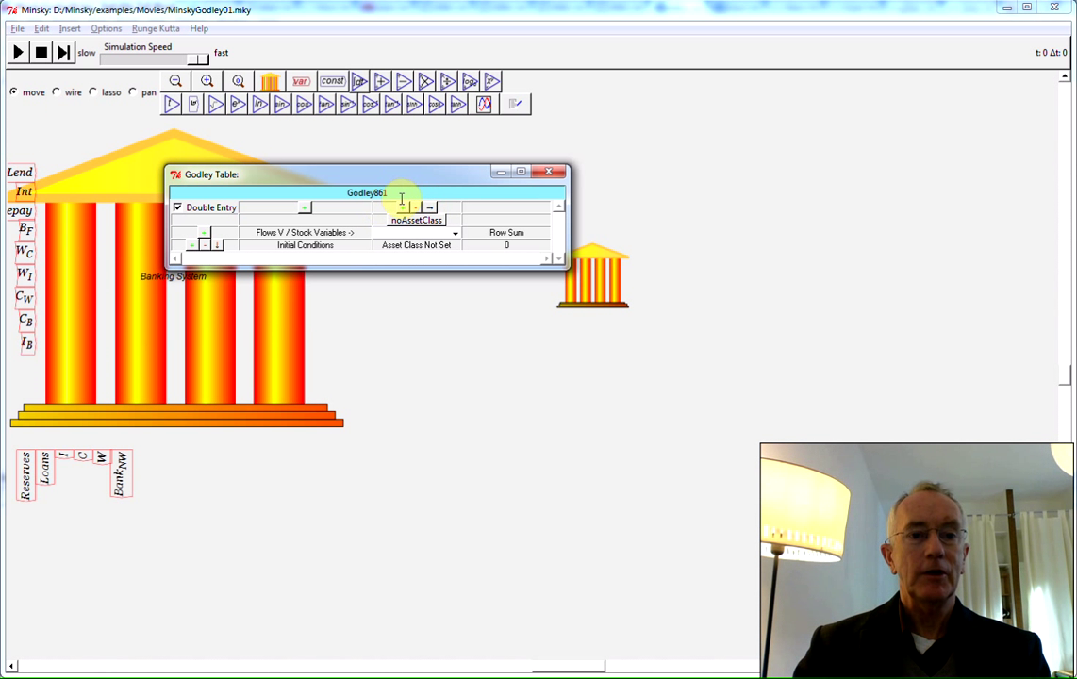
click(351, 192)
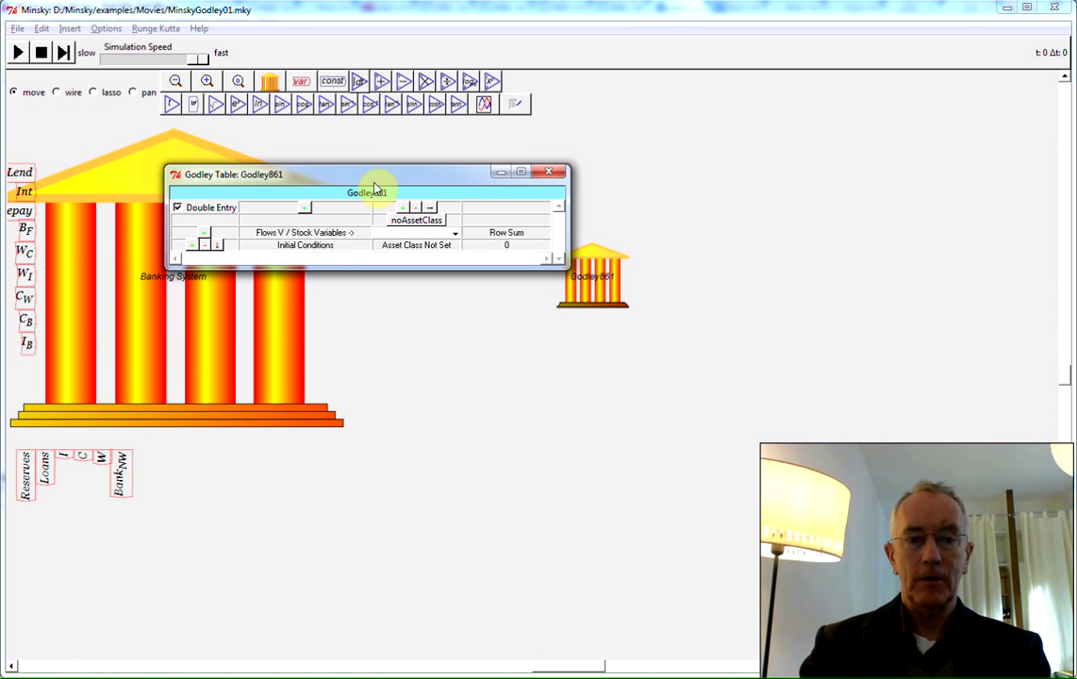
key(BackSpace)
key(BackSpace)
key(BackSpace)
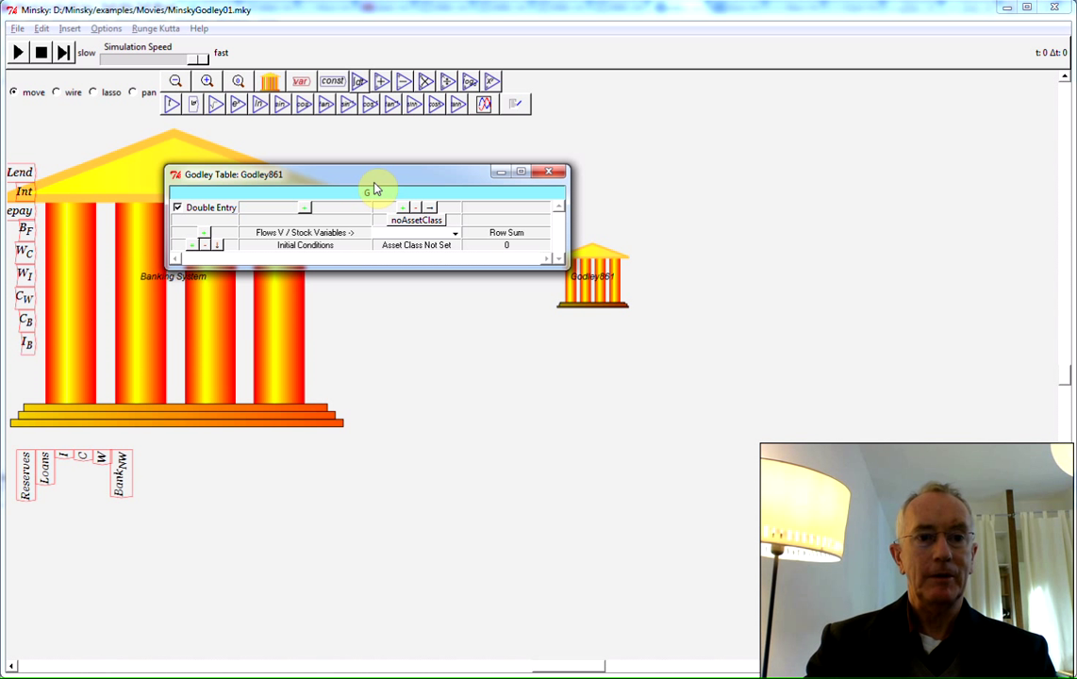
text(Cons Sector)
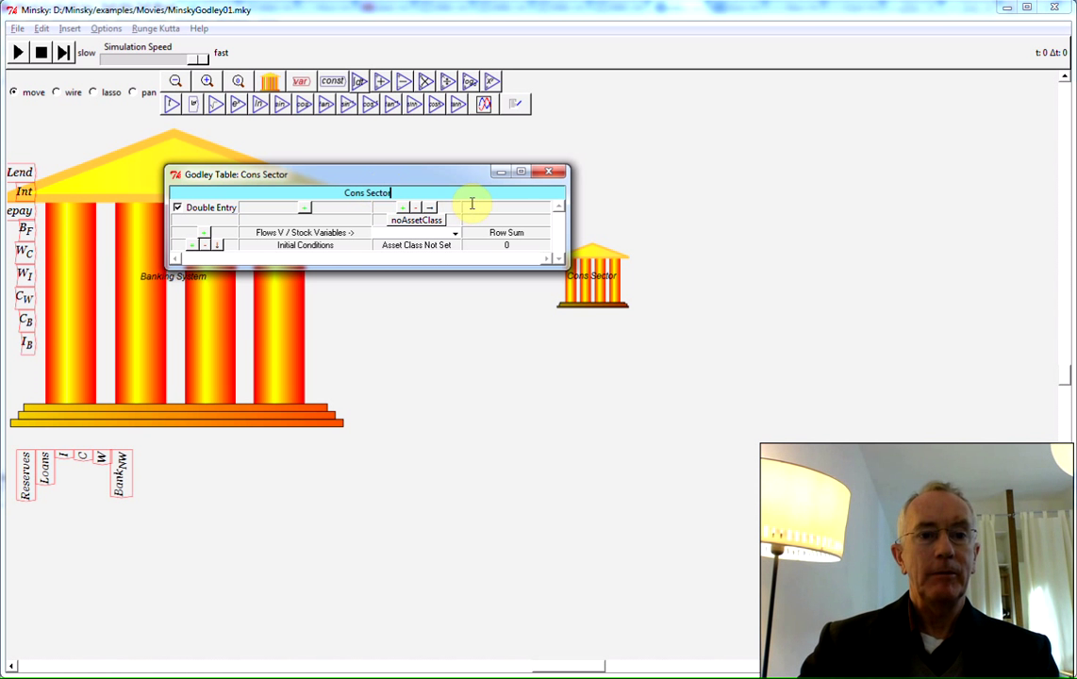
drag(461, 174, 581, 140)
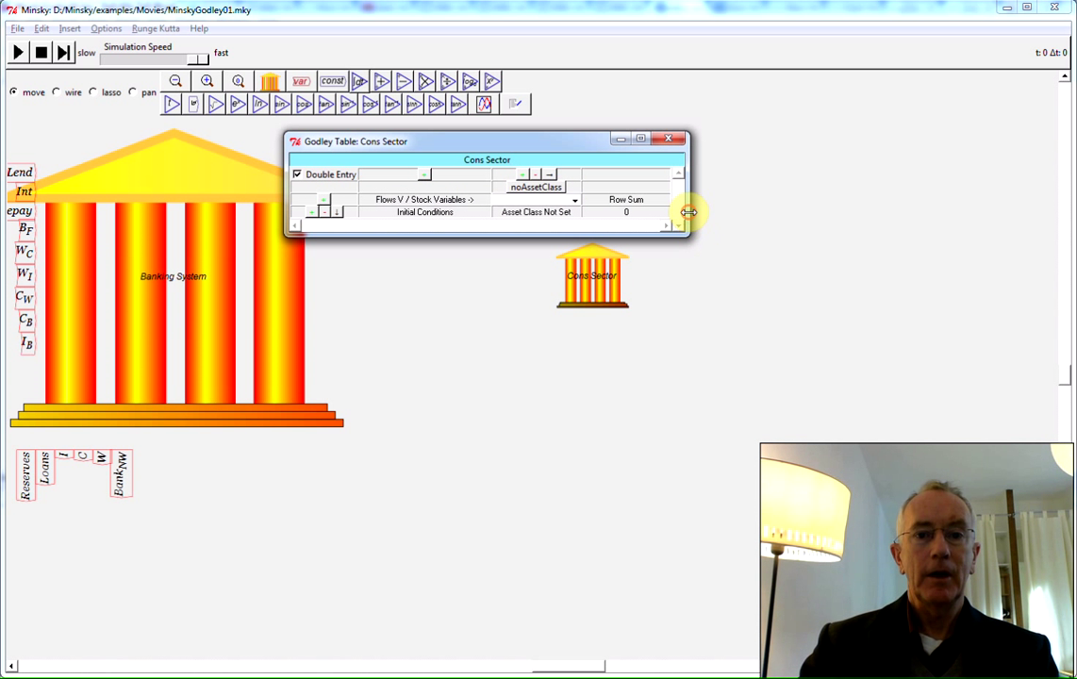
drag(689, 212, 921, 223)
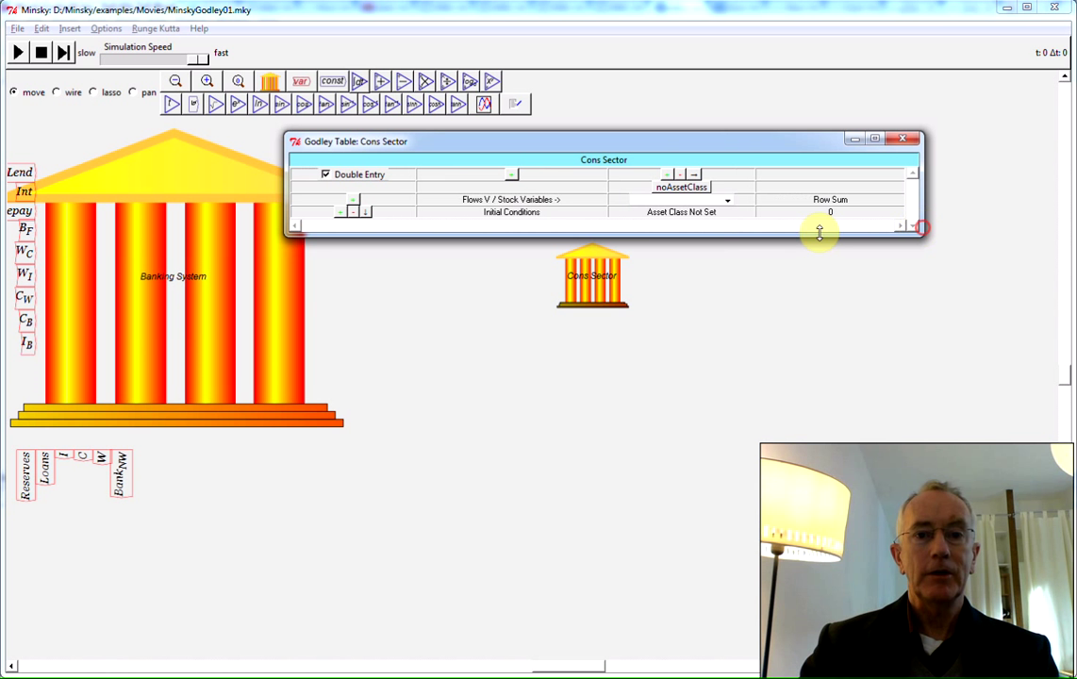
Step: Make the first Cons Sector column an asset tracking stock C, then add another column
click(700, 196)
click(696, 217)
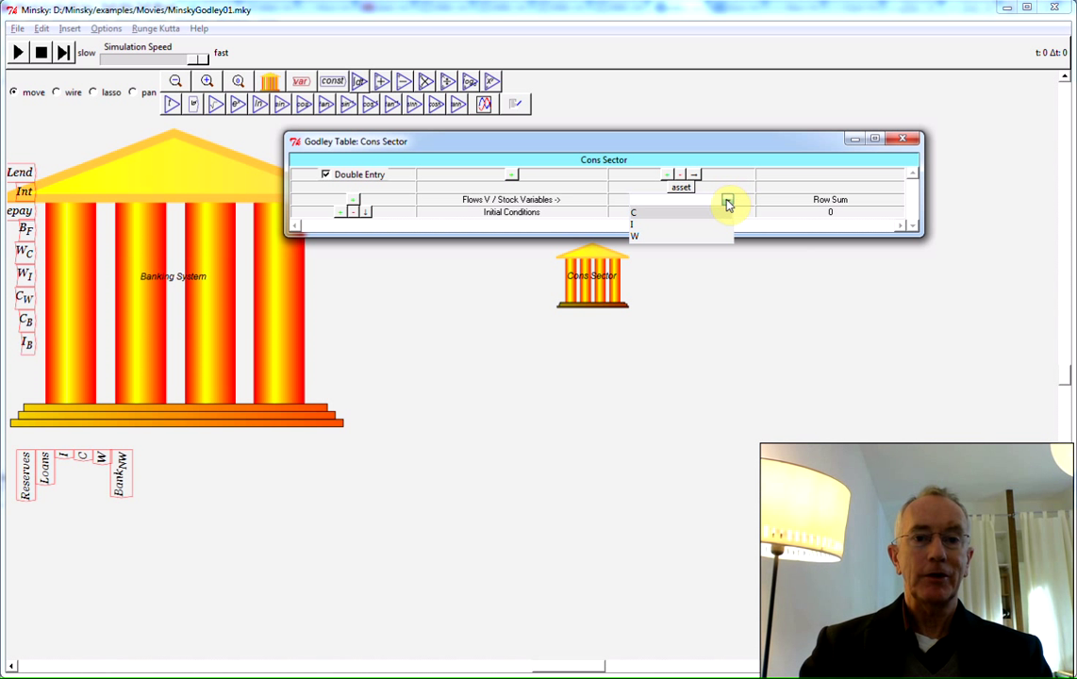
click(727, 201)
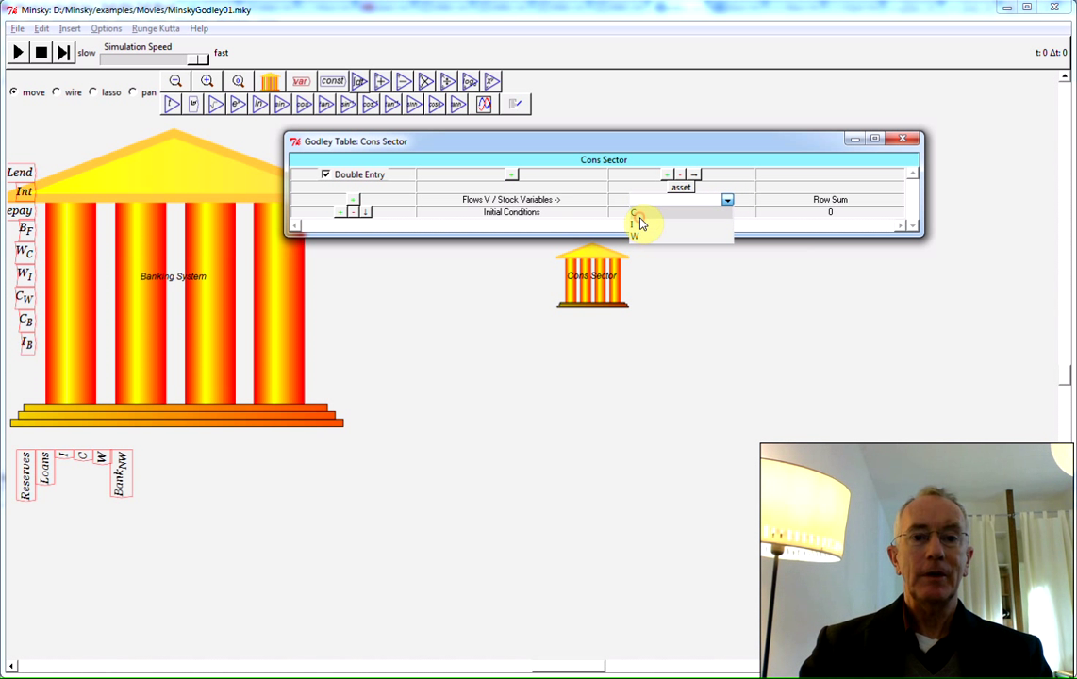
click(634, 213)
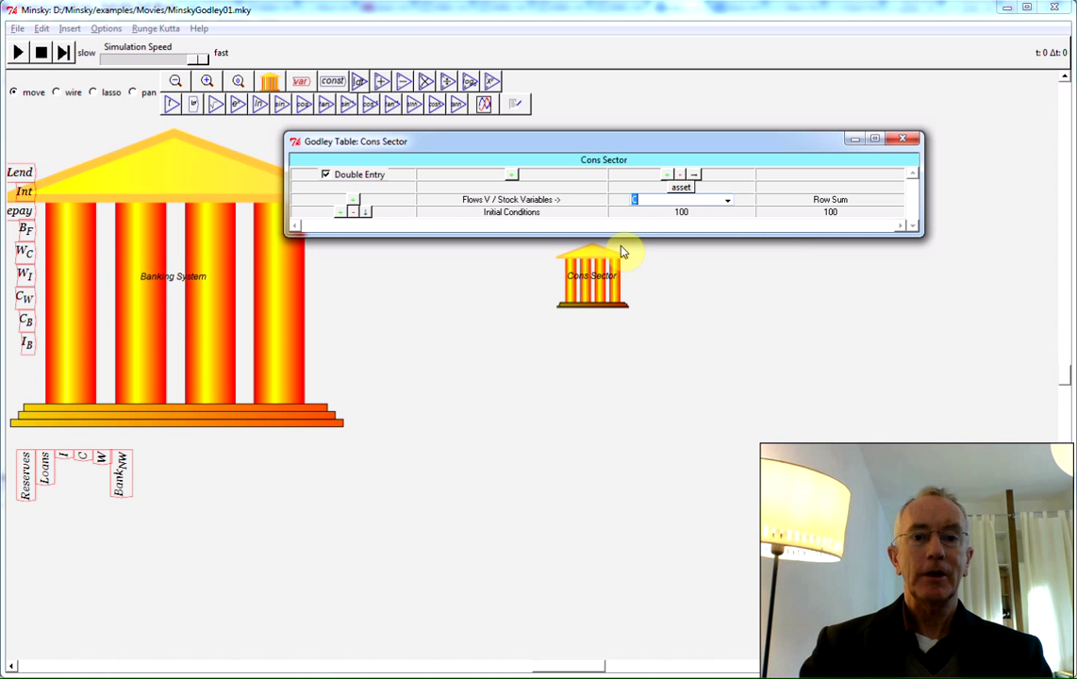
click(666, 173)
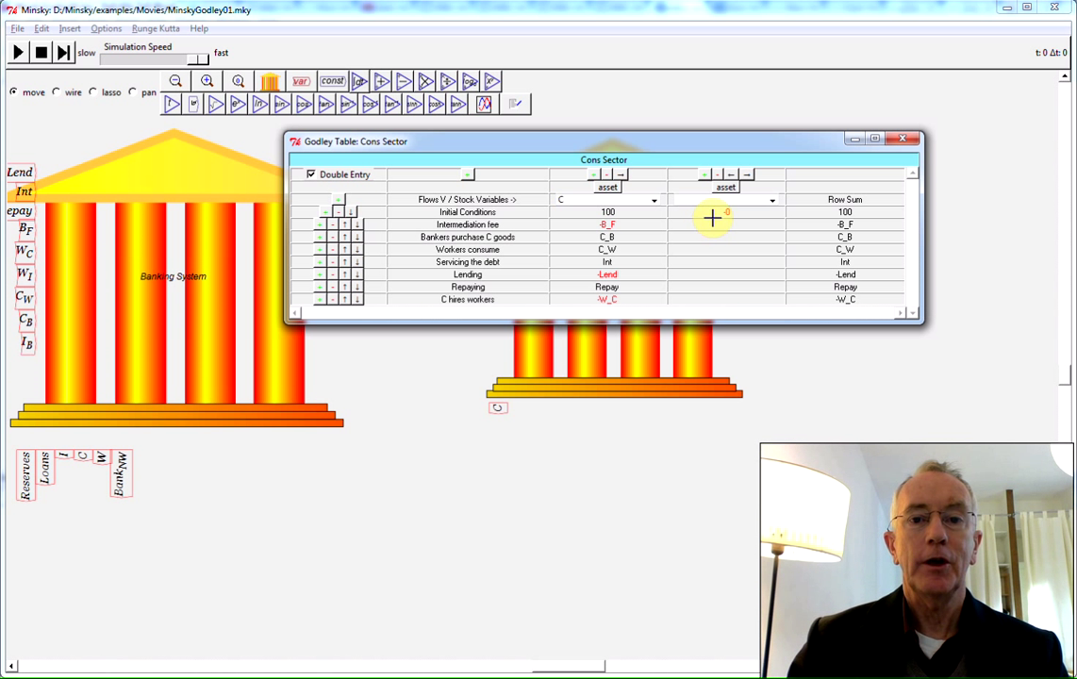
Step: Classify the new column as equity with stock C_(NW), dismissing the duplicate-column error
click(726, 200)
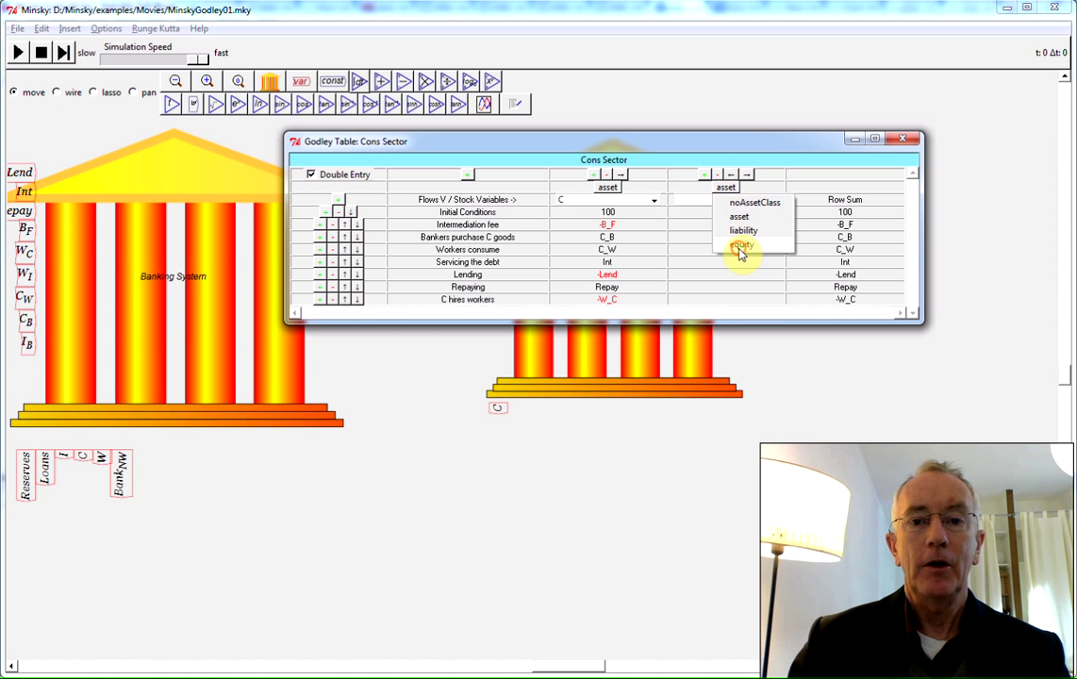
click(739, 245)
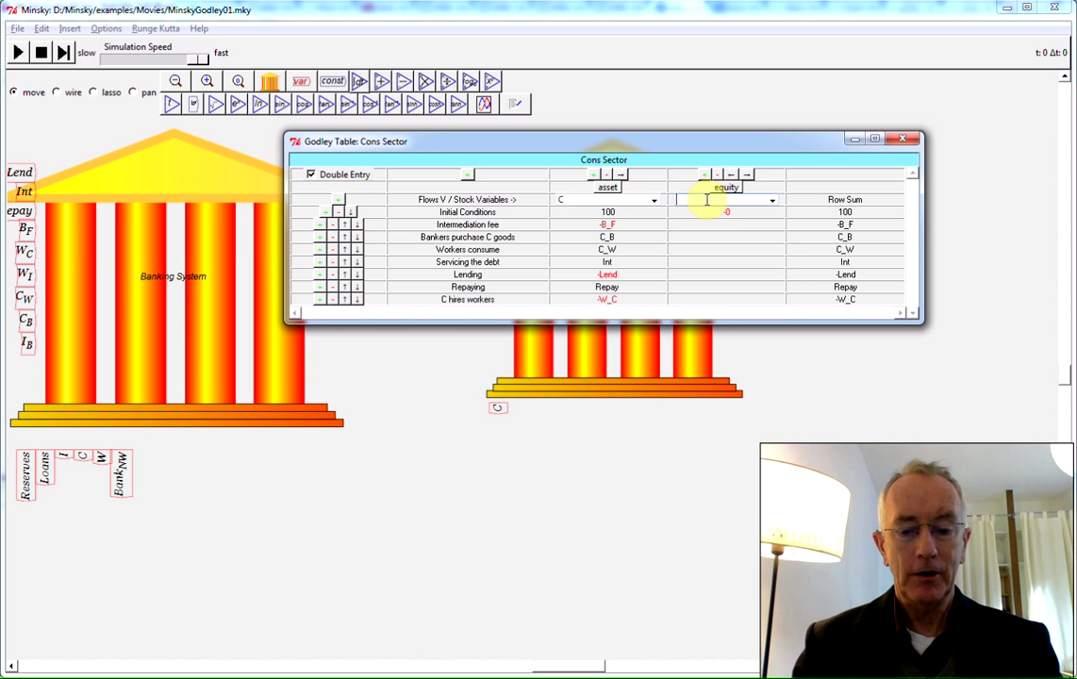
text(C)
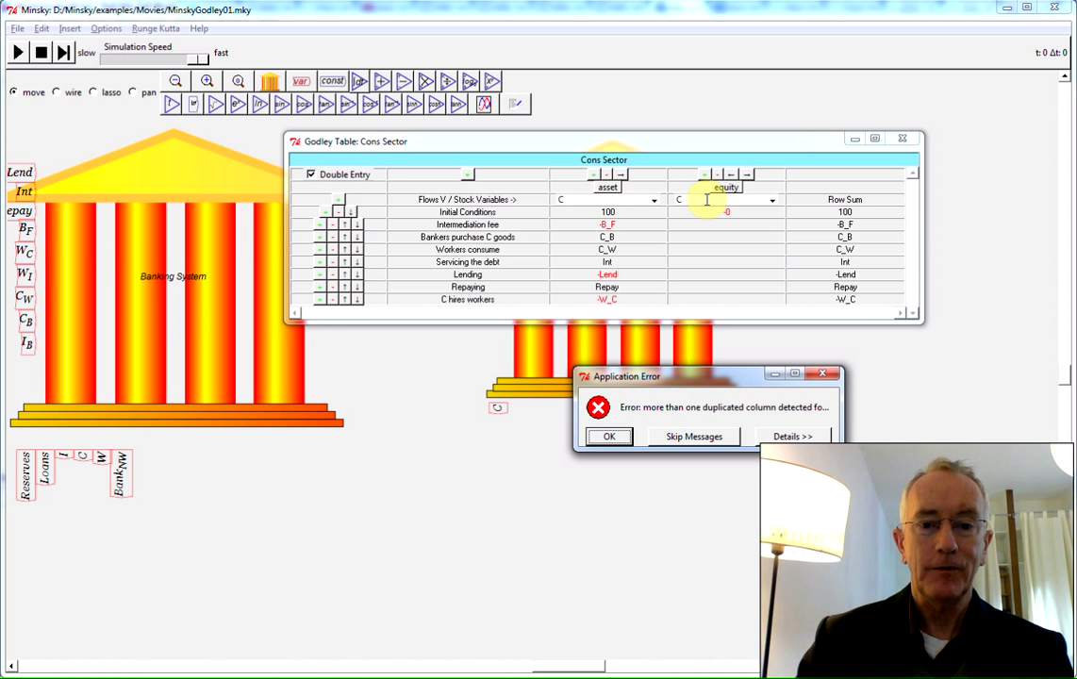
click(612, 436)
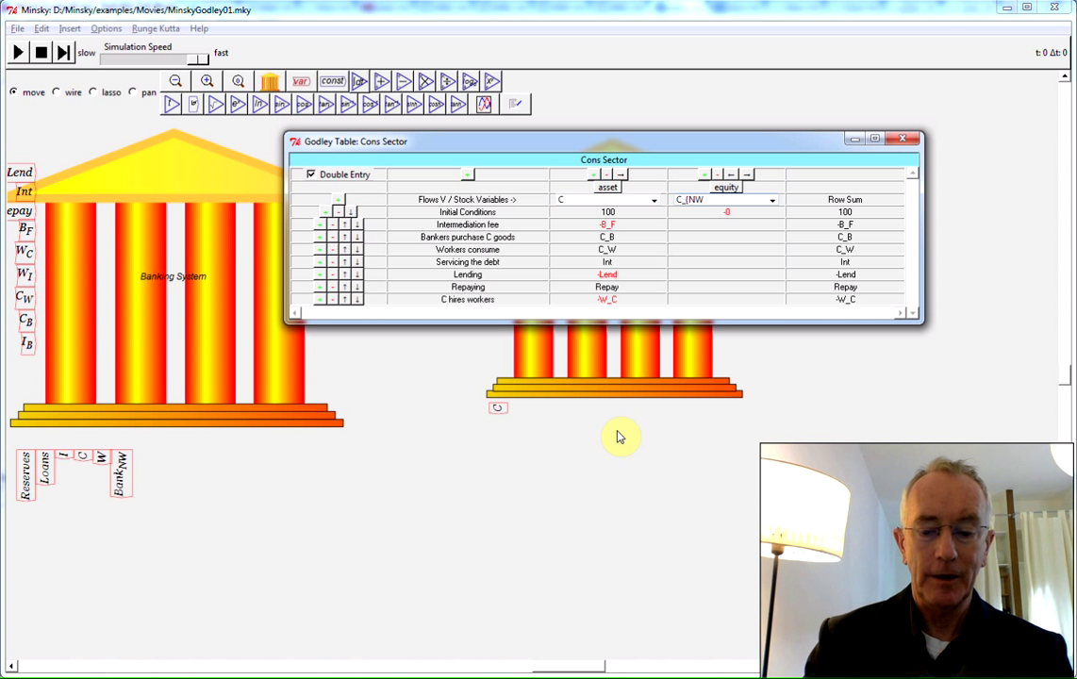
click(716, 247)
Step: Enter B_F, -C_B and -C_W in the C_(NW) equity column
click(716, 227)
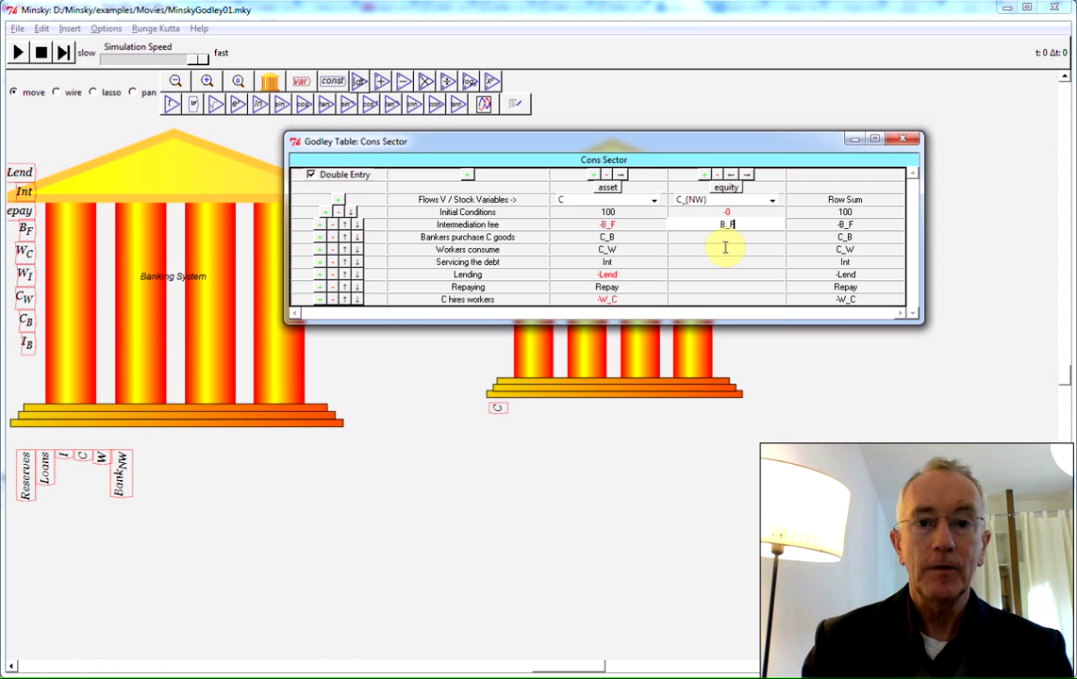
click(725, 237)
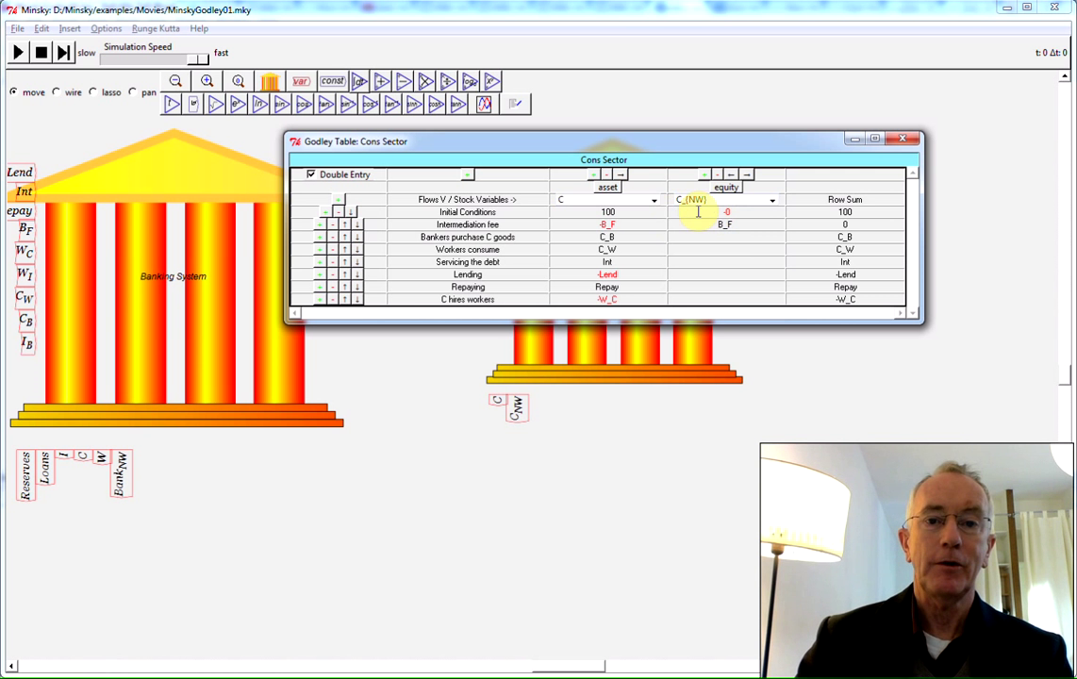
click(711, 236)
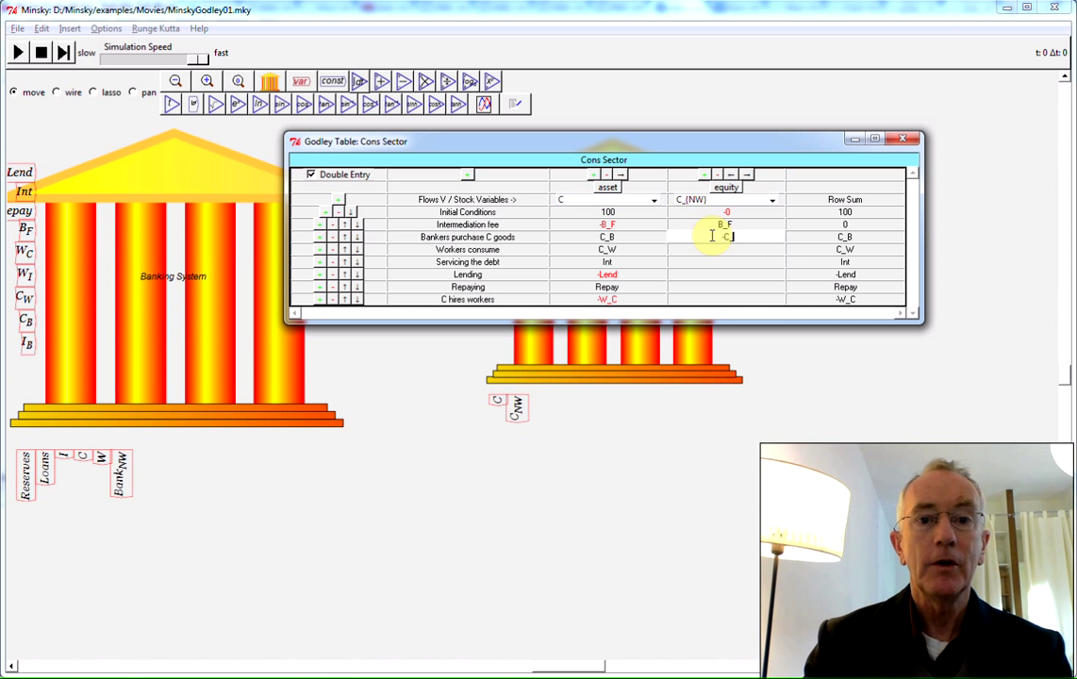
click(722, 249)
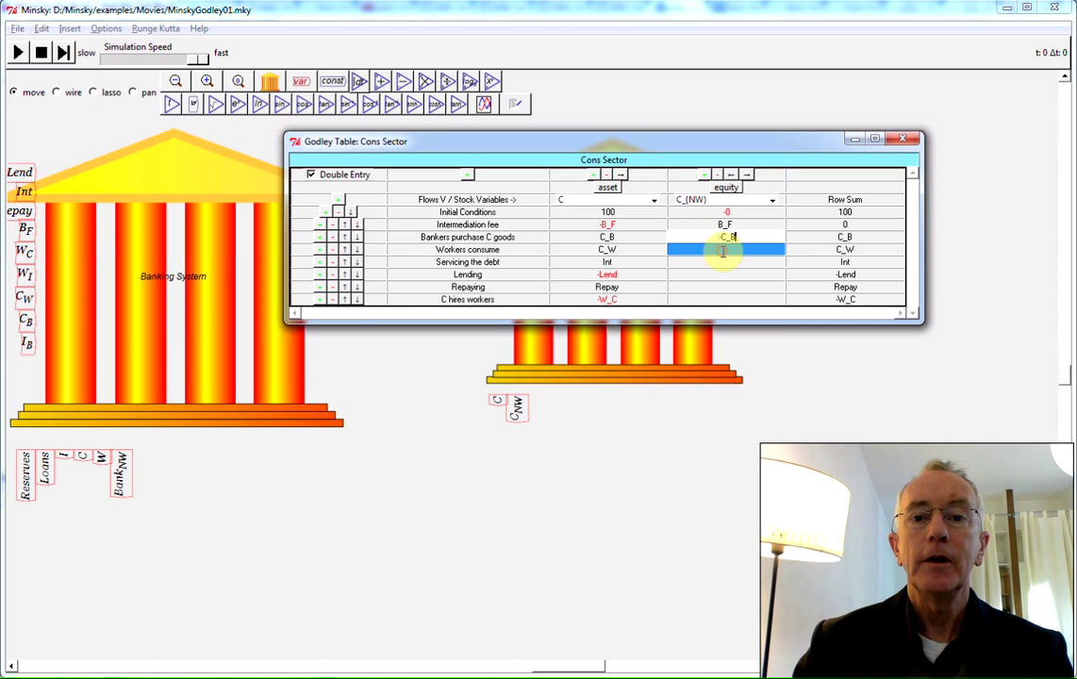
click(722, 250)
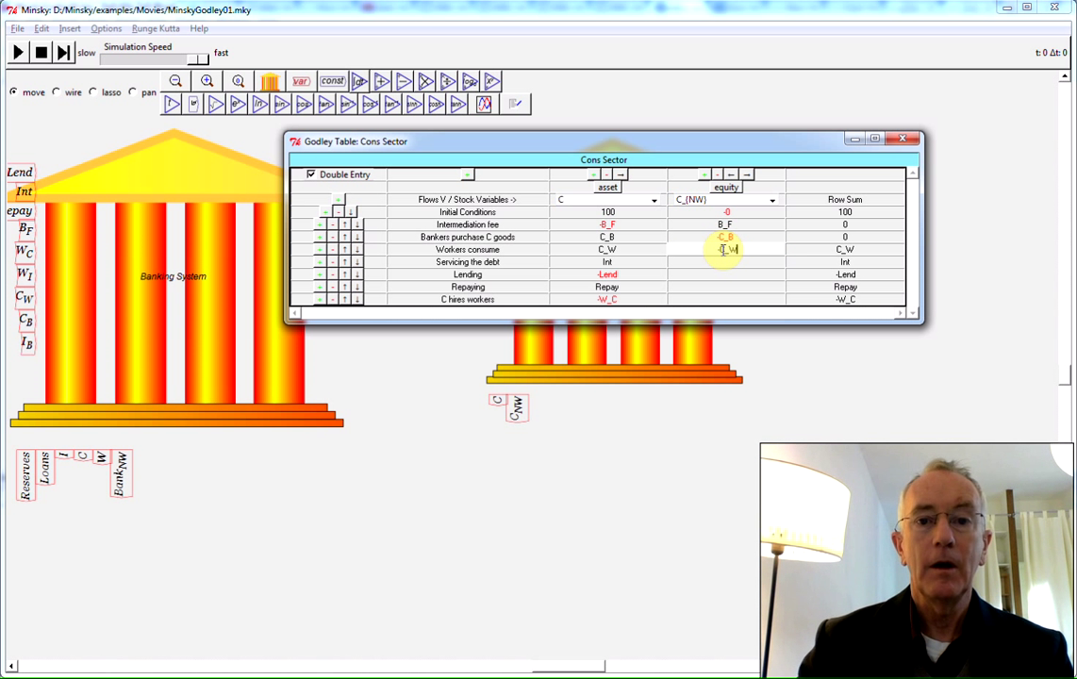
text(-C_W)
click(726, 261)
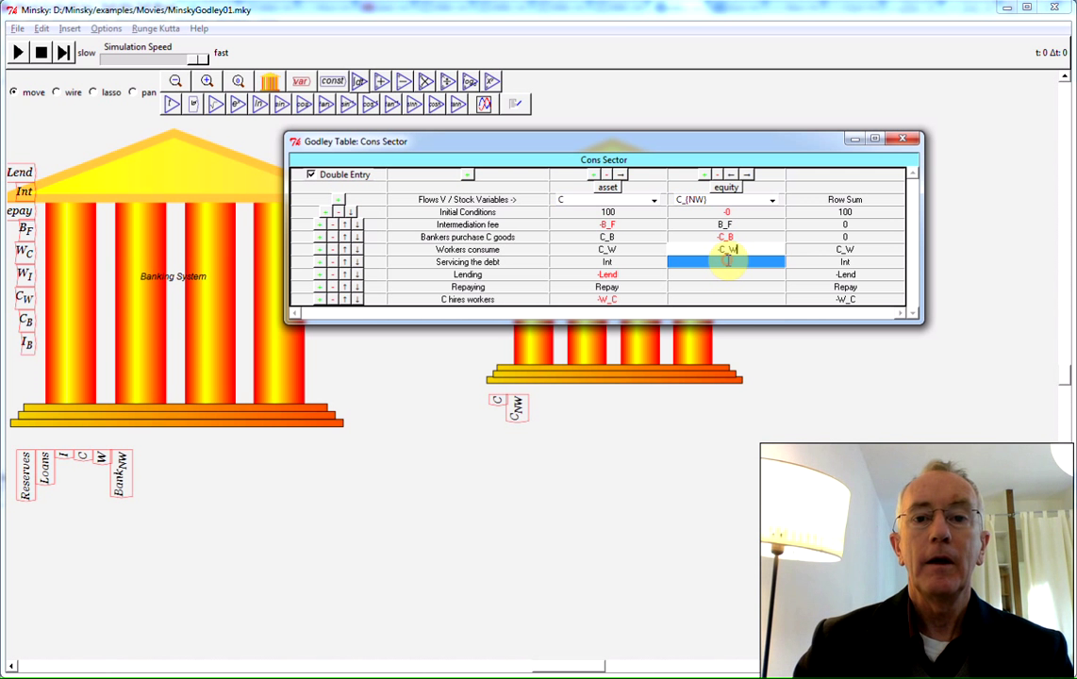
Step: Enter -Int, Lend and -Repay in the remaining C_(NW) equity cells
click(727, 262)
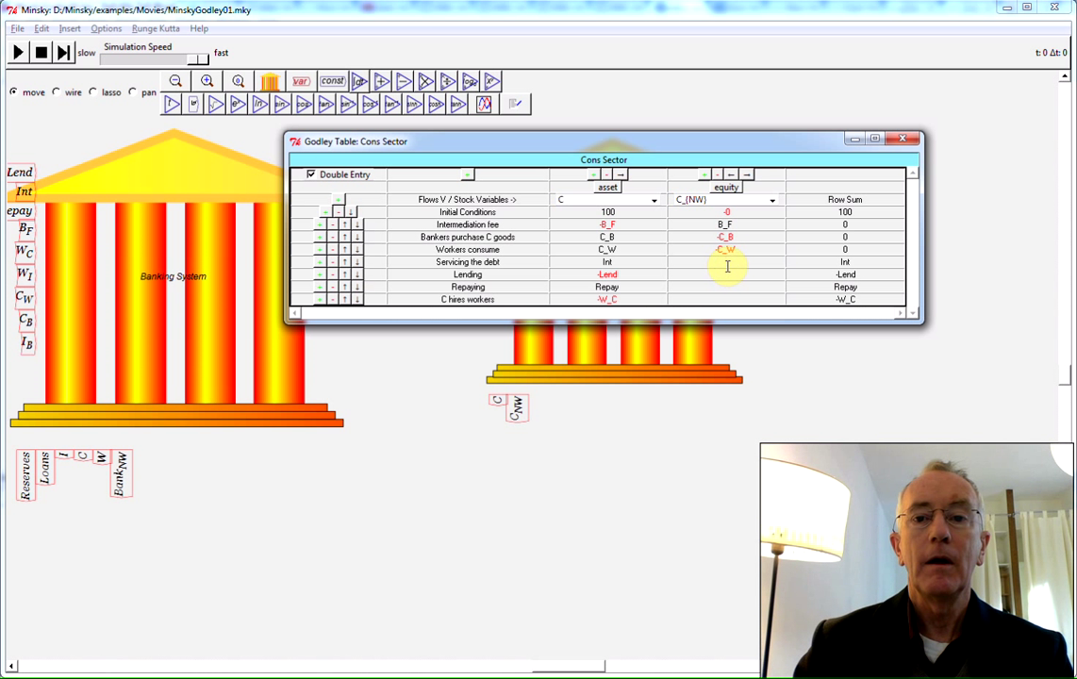
click(728, 264)
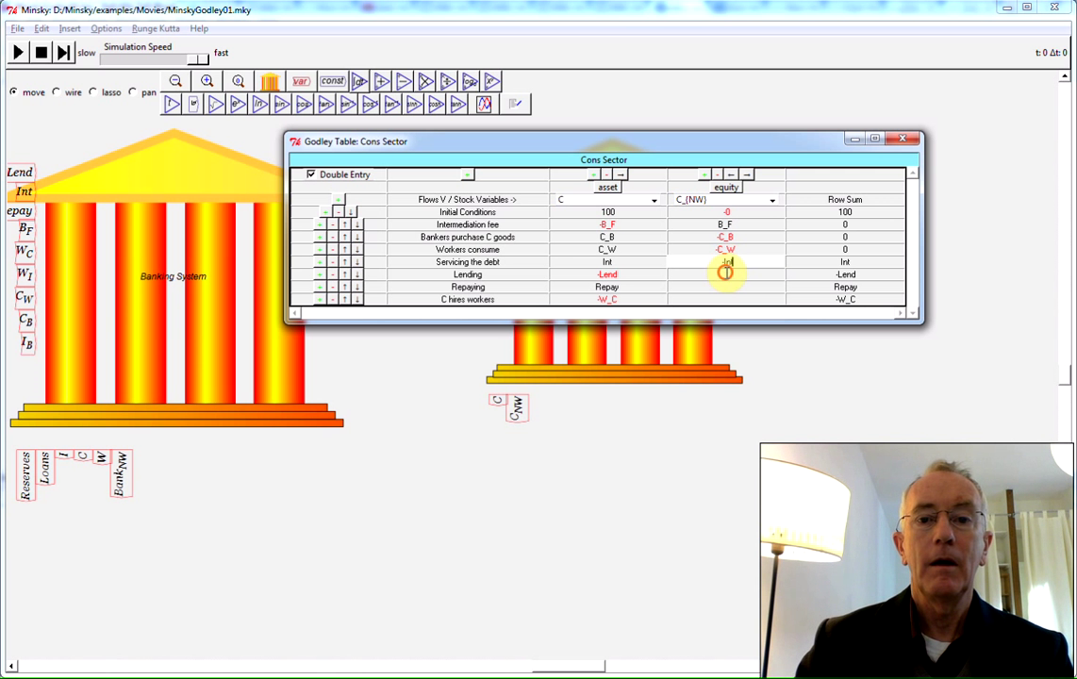
click(725, 273)
click(725, 273)
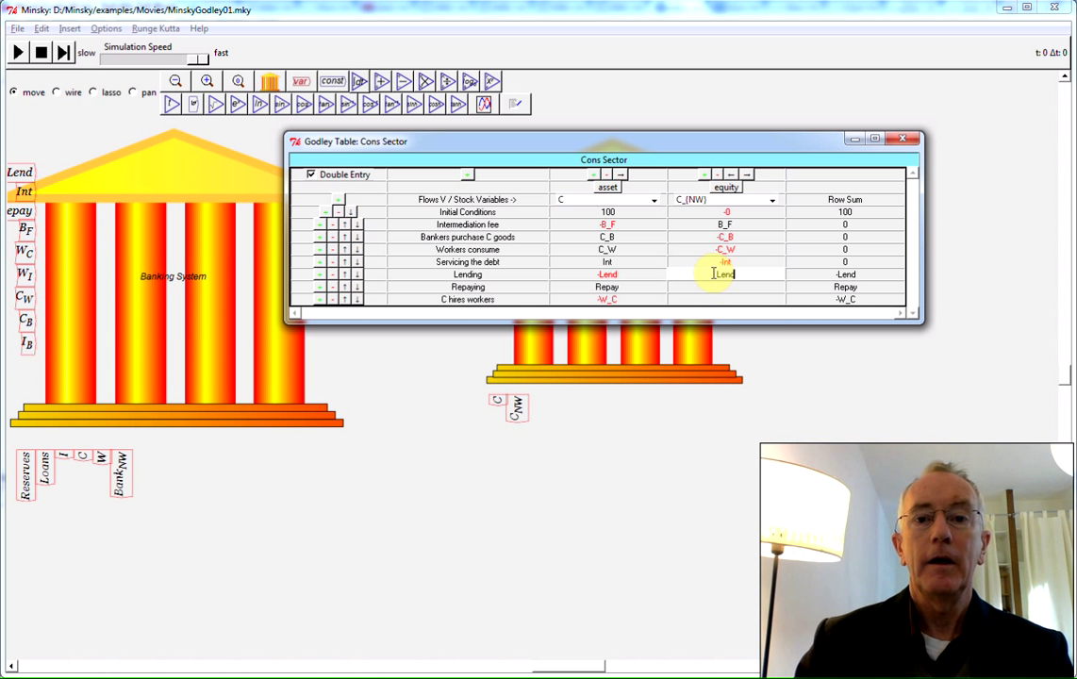
click(732, 287)
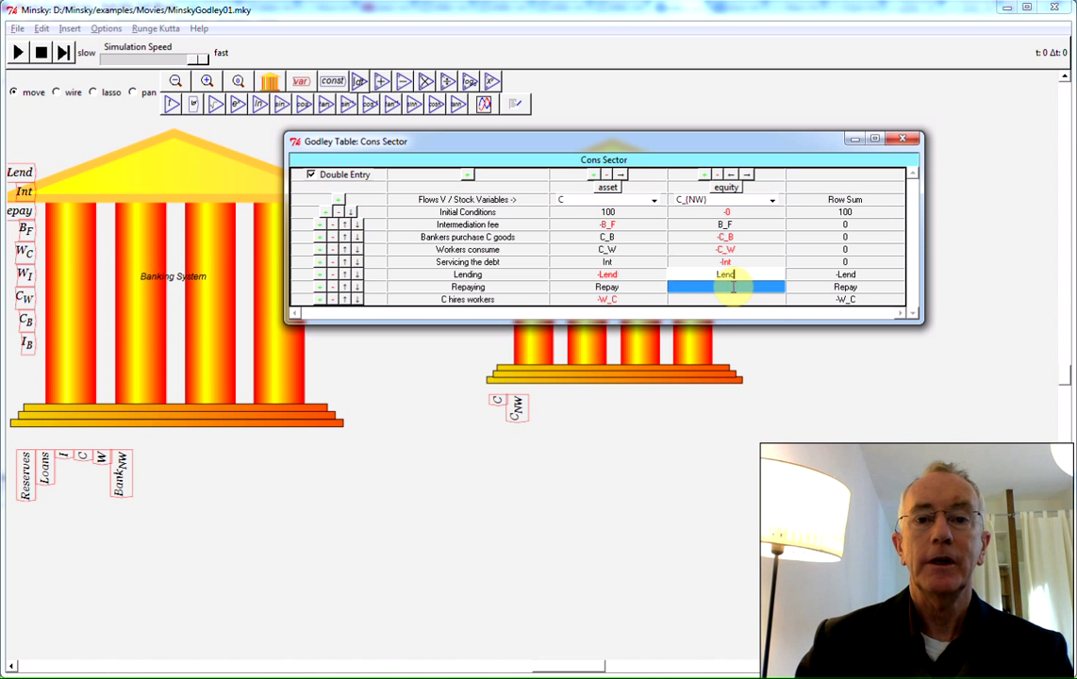
click(733, 286)
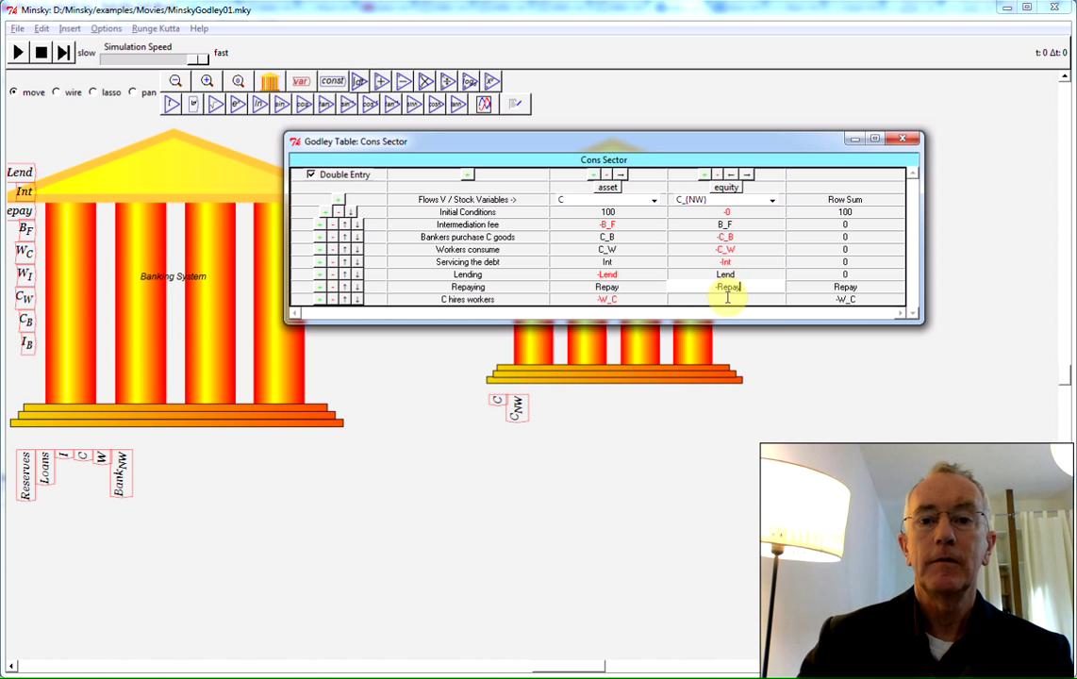
click(726, 299)
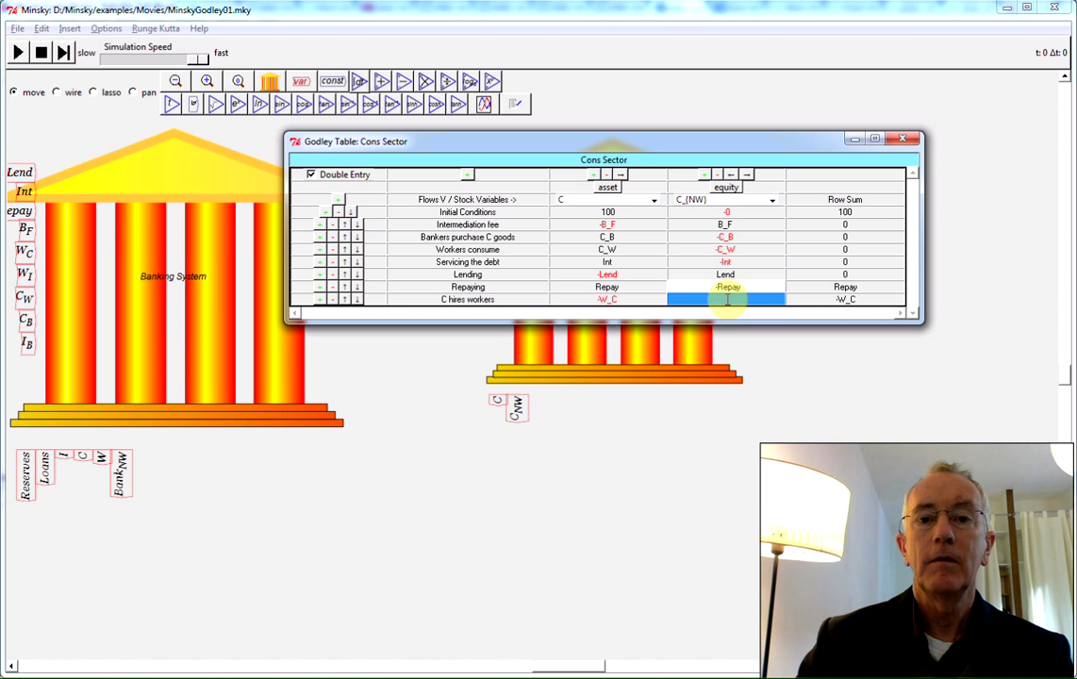
click(727, 299)
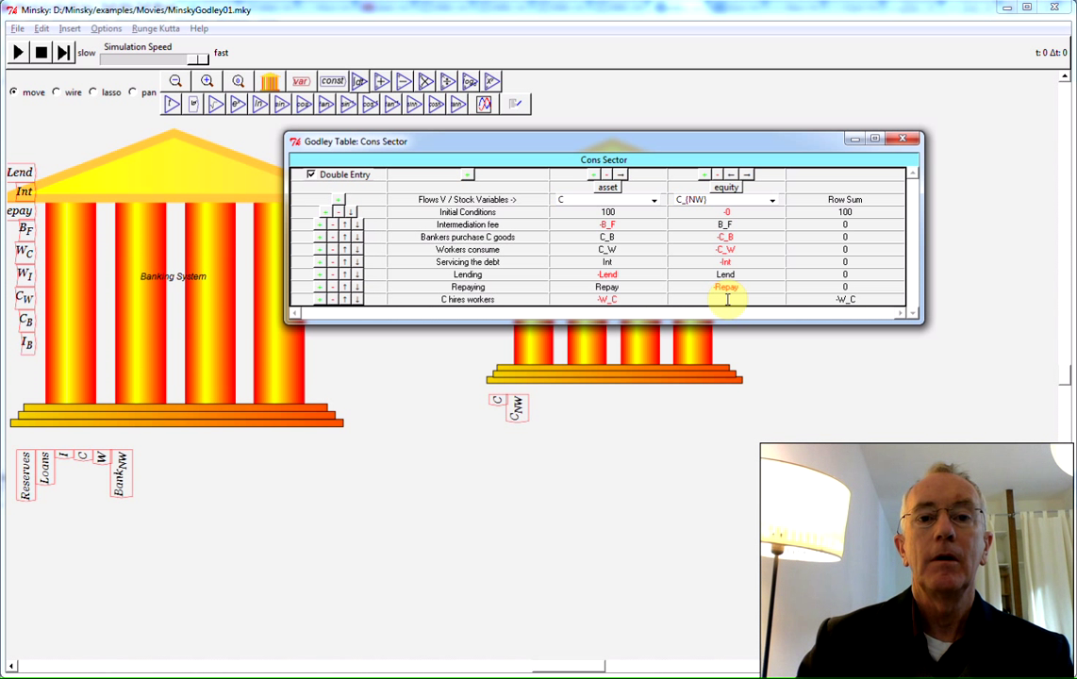
click(727, 299)
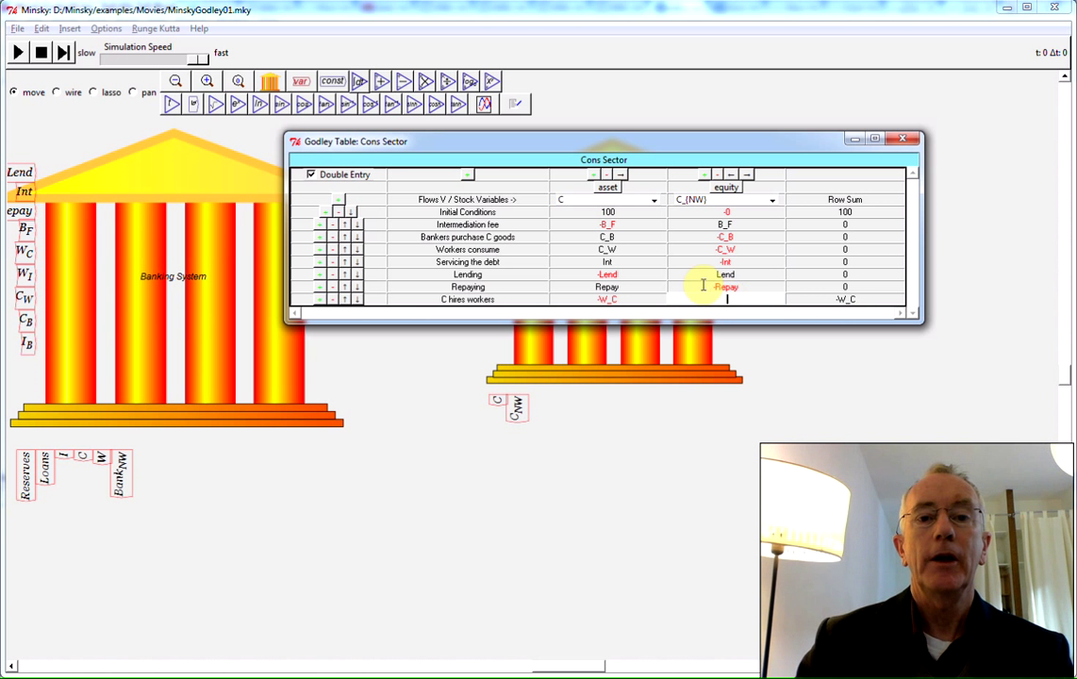
Step: Insert a new asset column named Loans and enter W_C in the C hires workers equity cell
click(593, 175)
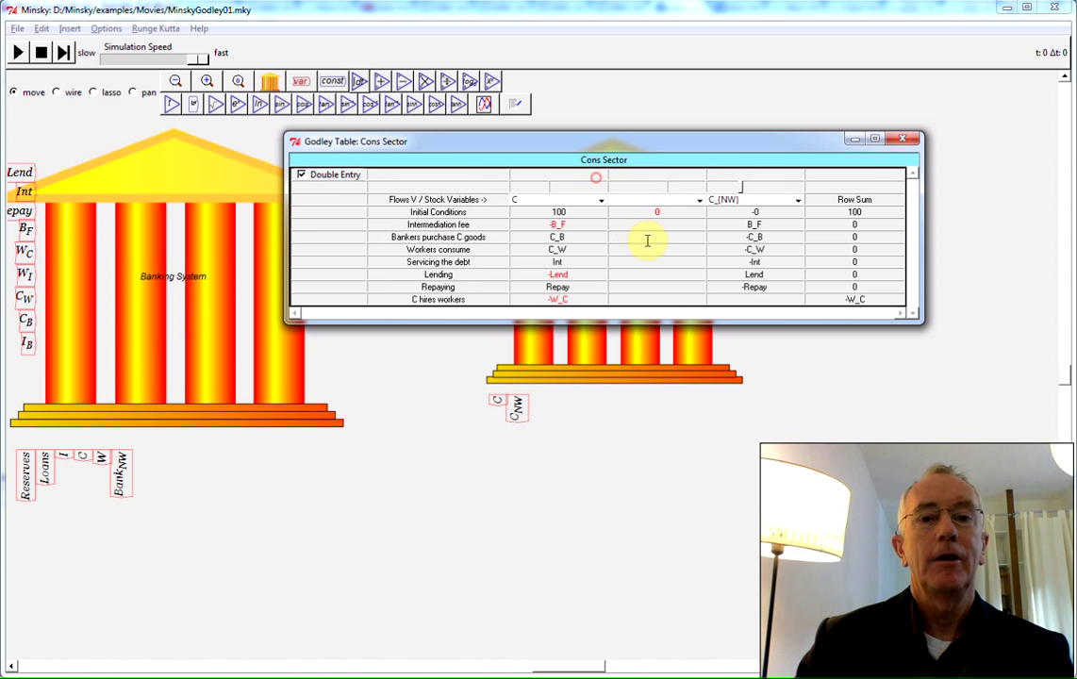
click(665, 198)
text(Loans)
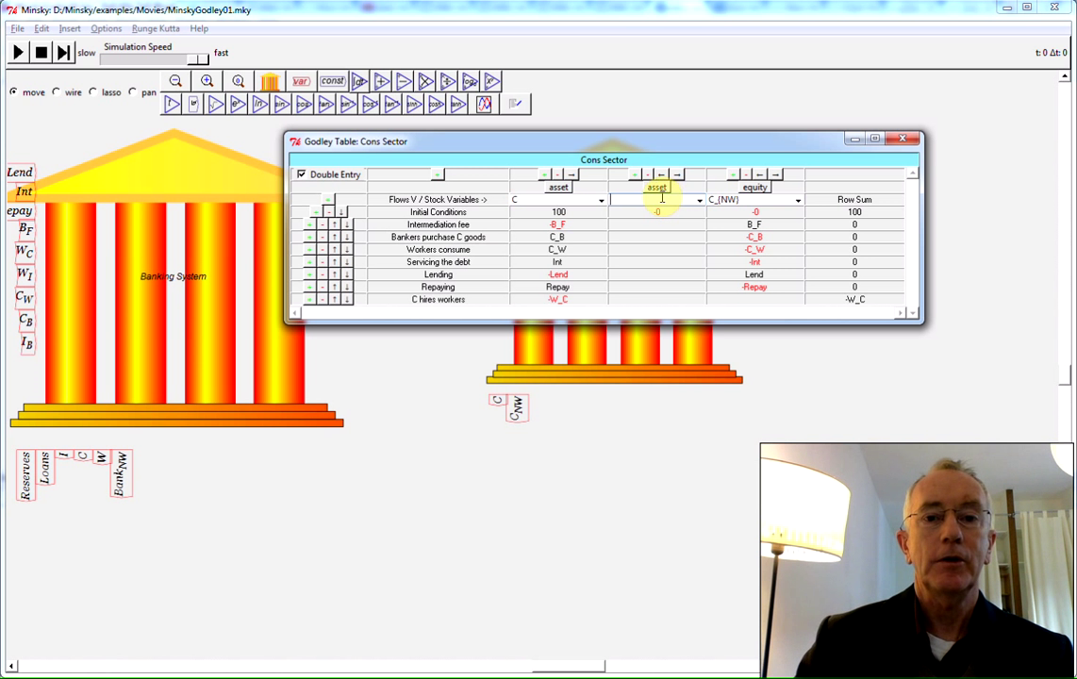
click(735, 300)
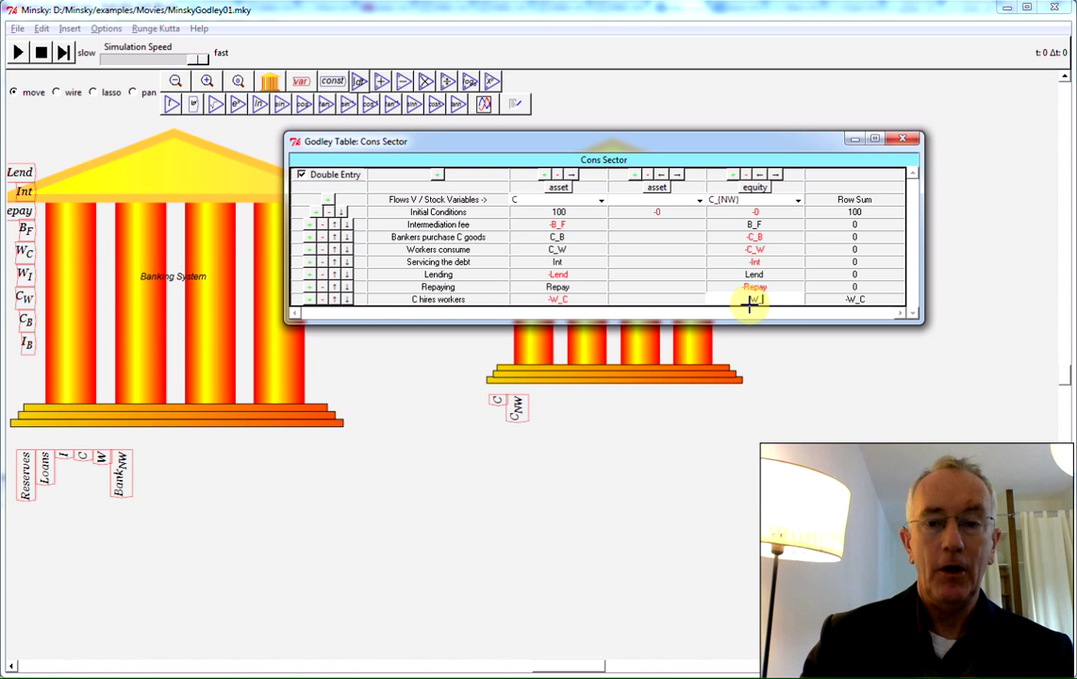
click(664, 260)
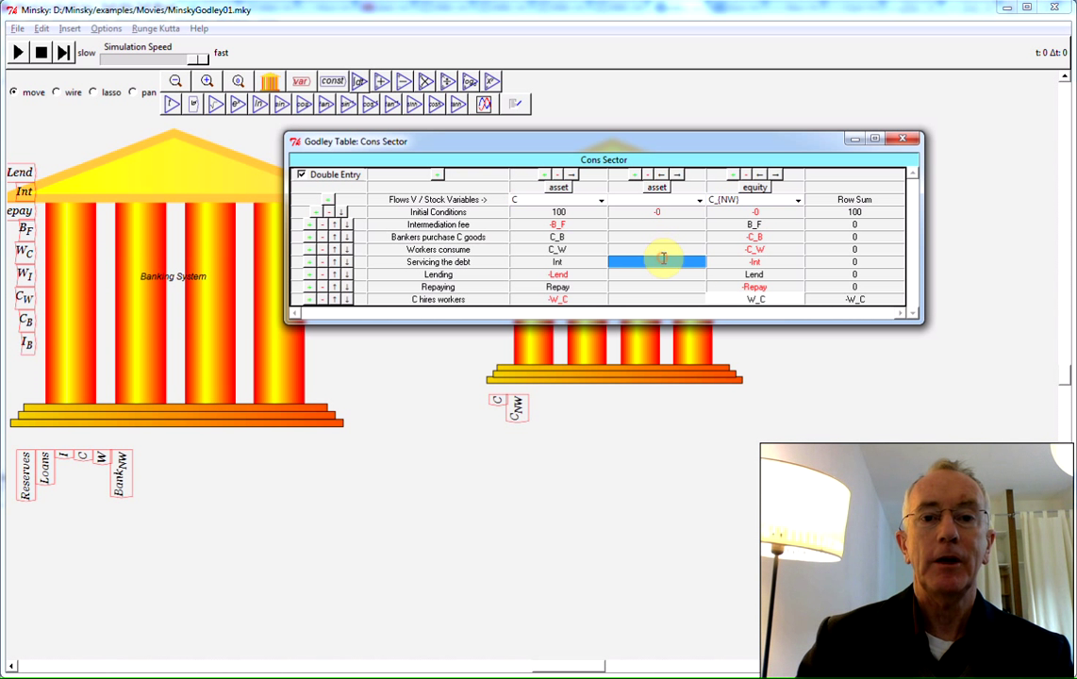
Step: Delete the Loans column from the Banking System table and name the Cons Sector column Loans
double_click(210, 247)
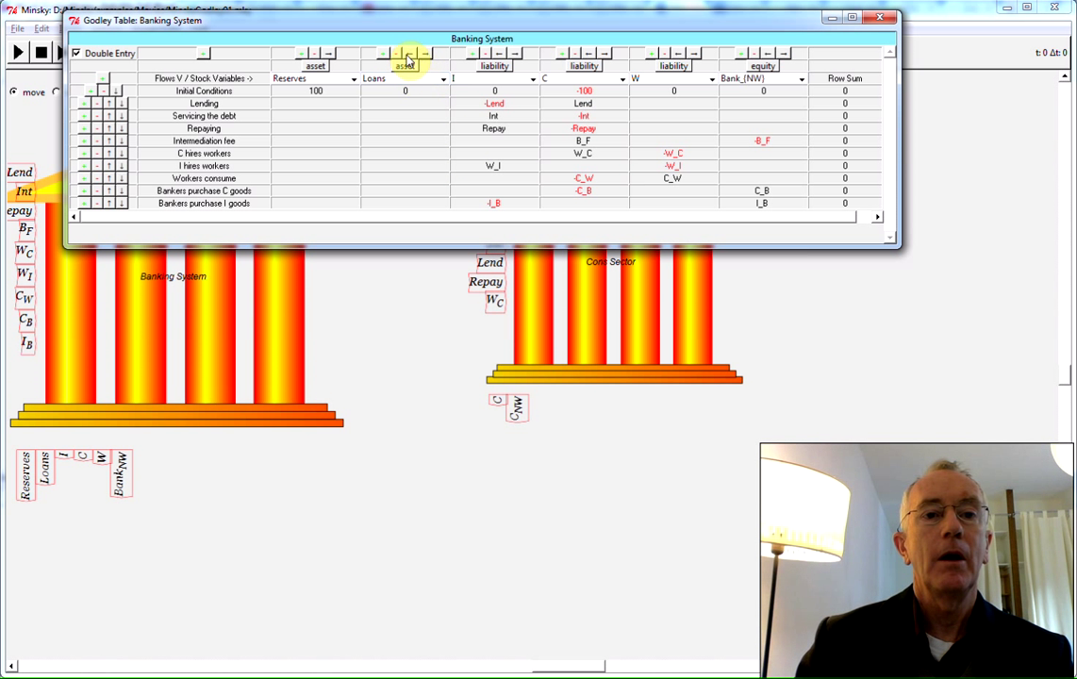
click(408, 53)
double_click(613, 303)
click(642, 198)
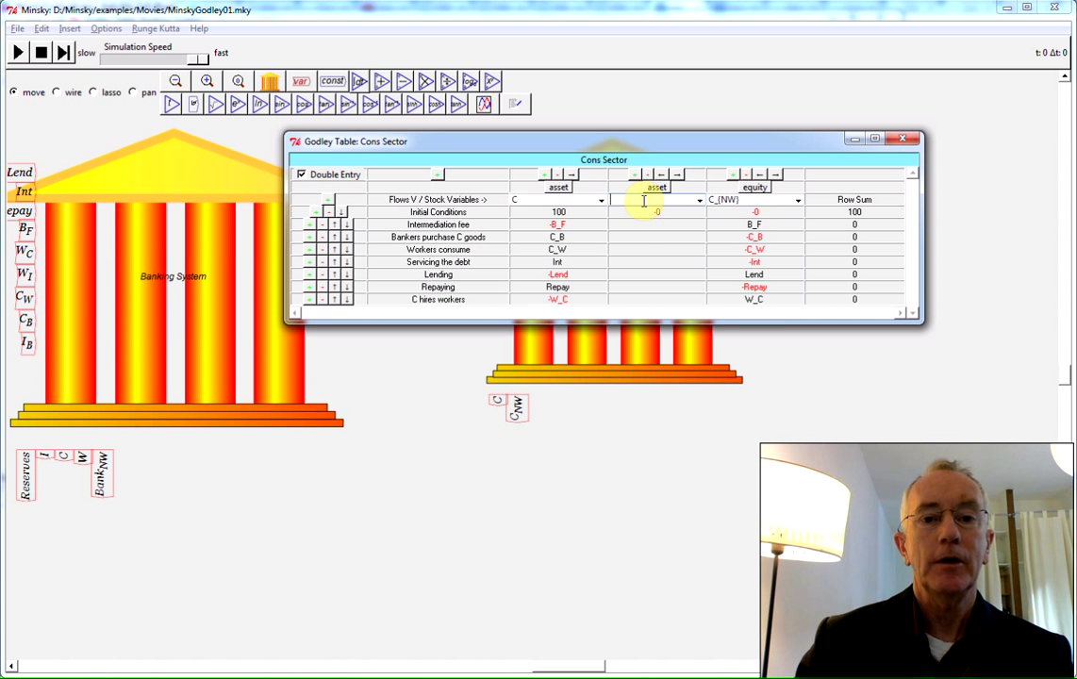
text(Loans)
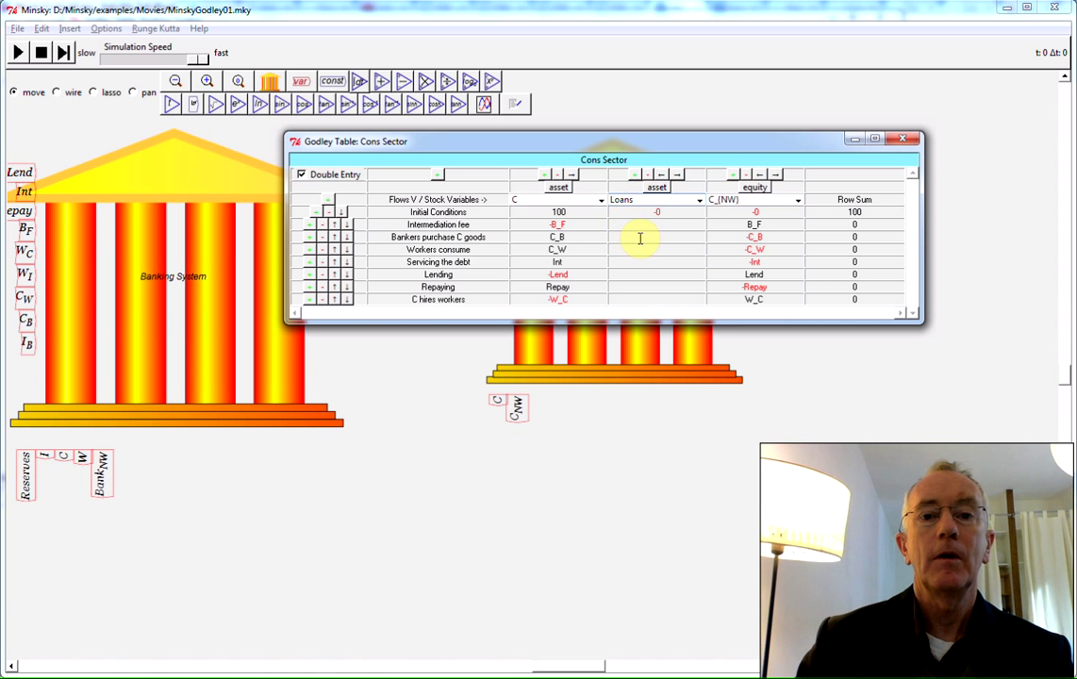
Step: Confirm the Loans column name and move the Lend entry from C_(NW) into Loans
click(638, 237)
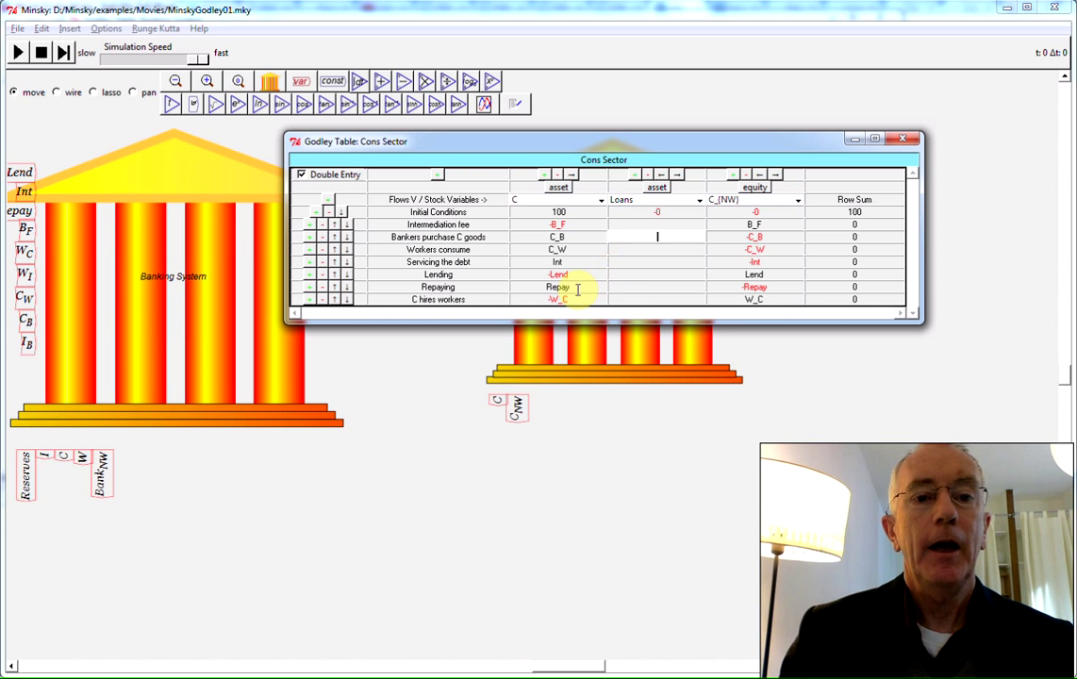
click(753, 272)
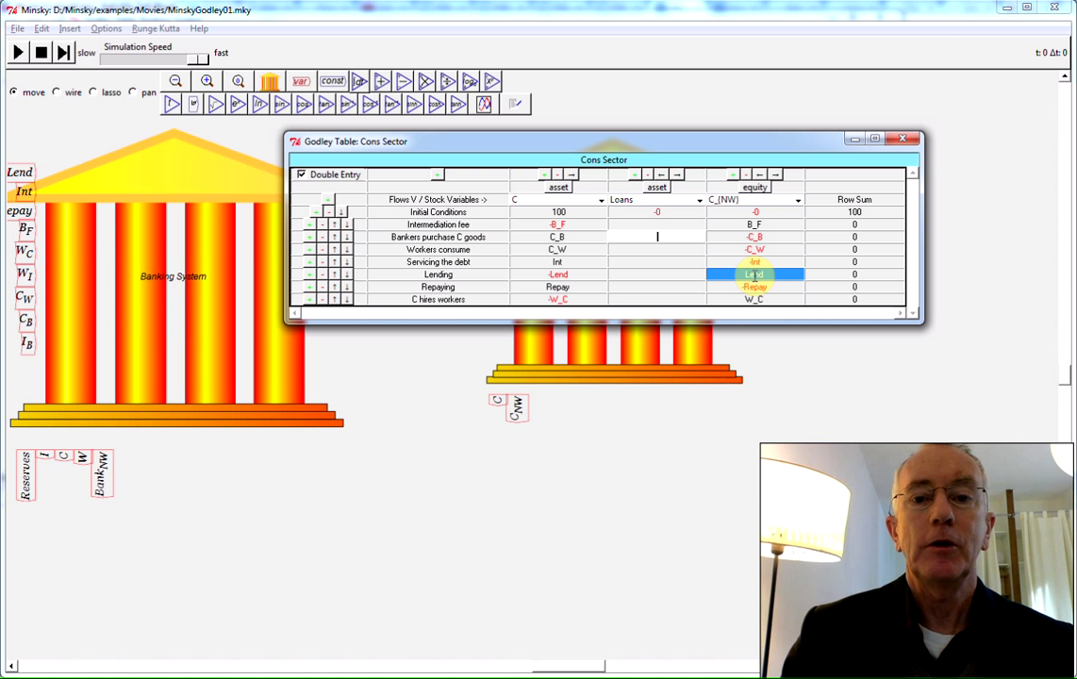
click(754, 274)
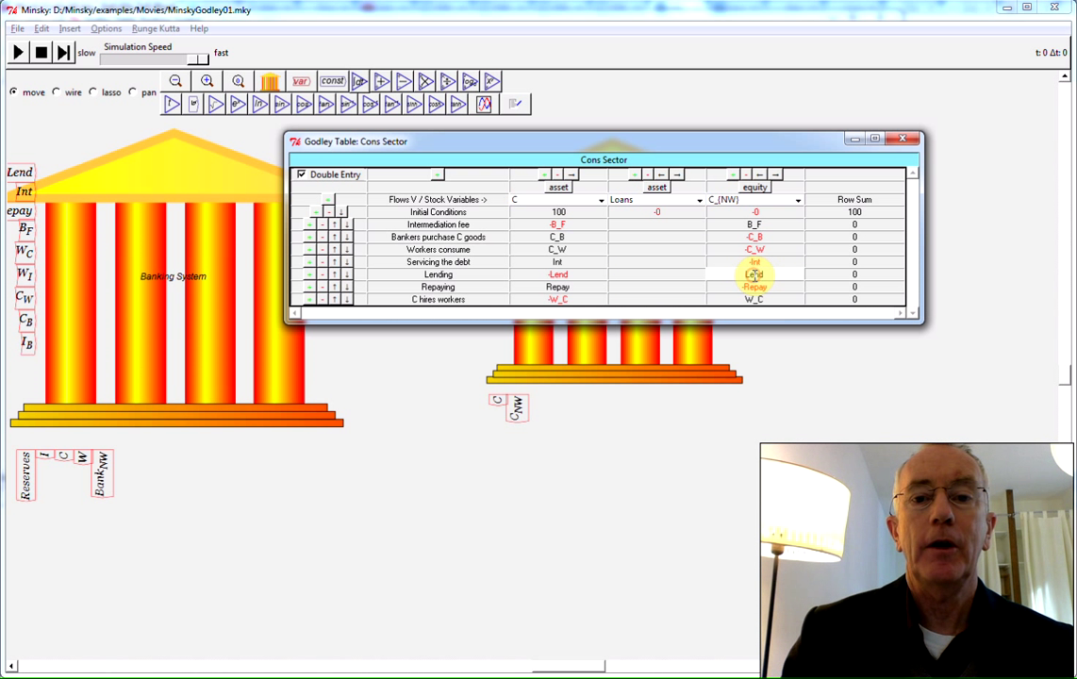
click(745, 274)
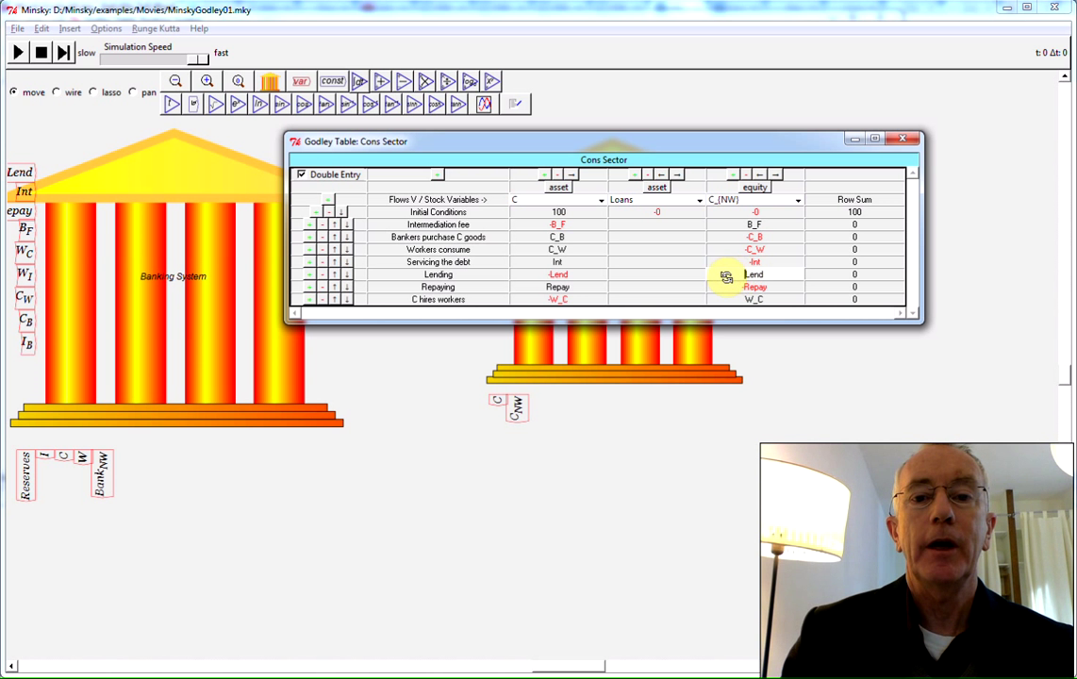
mouse_move(712, 278)
mouse_down()
mouse_move(688, 277)
mouse_move(744, 285)
mouse_move(696, 283)
mouse_up()
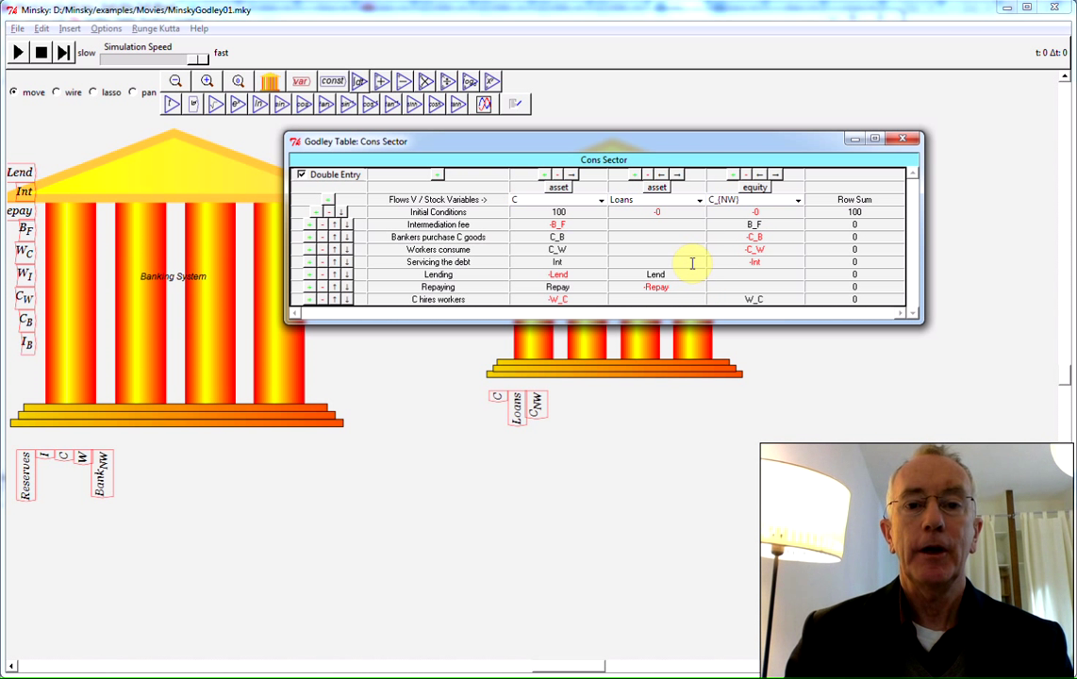
Step: Set the C_(NW) equity initial condition to -100
click(766, 211)
click(765, 211)
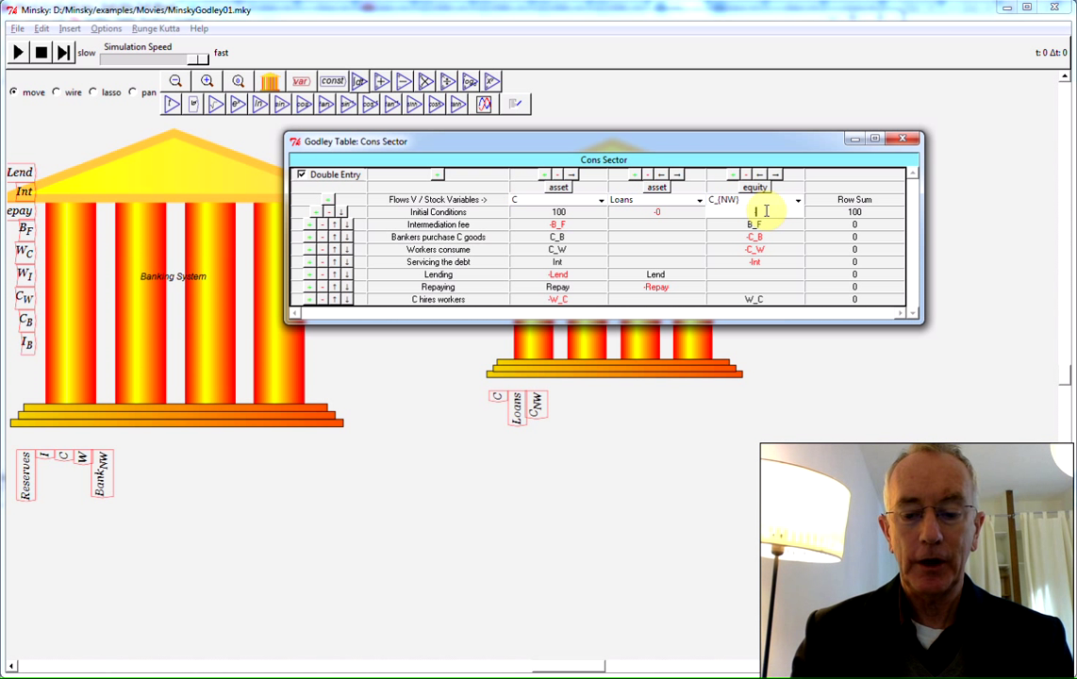
text(-100)
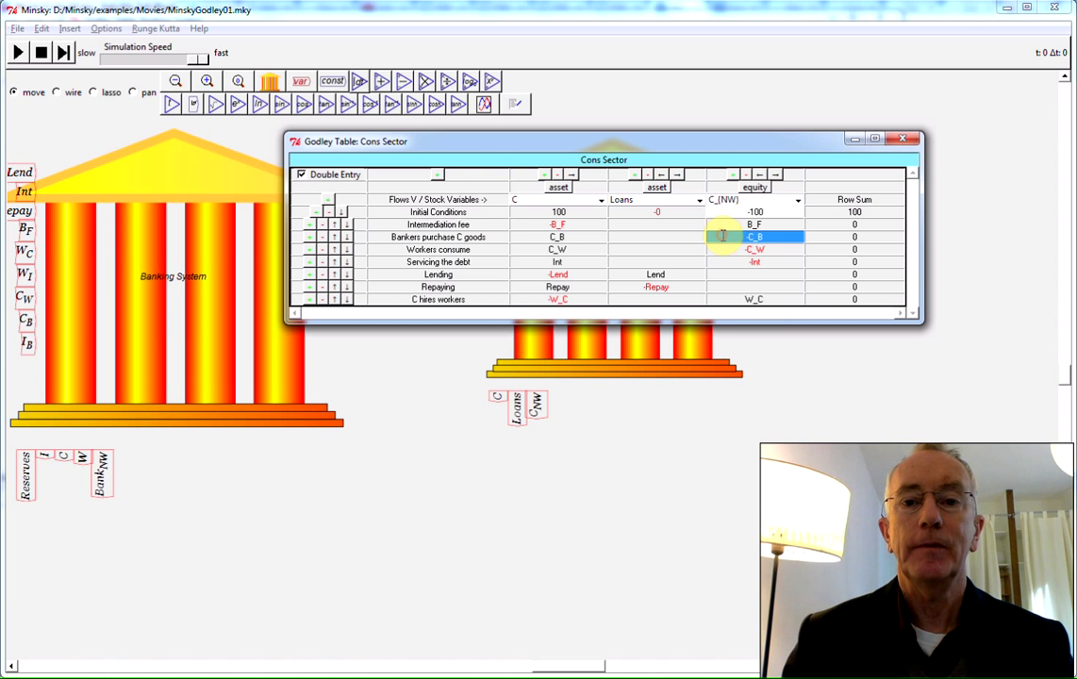
click(727, 251)
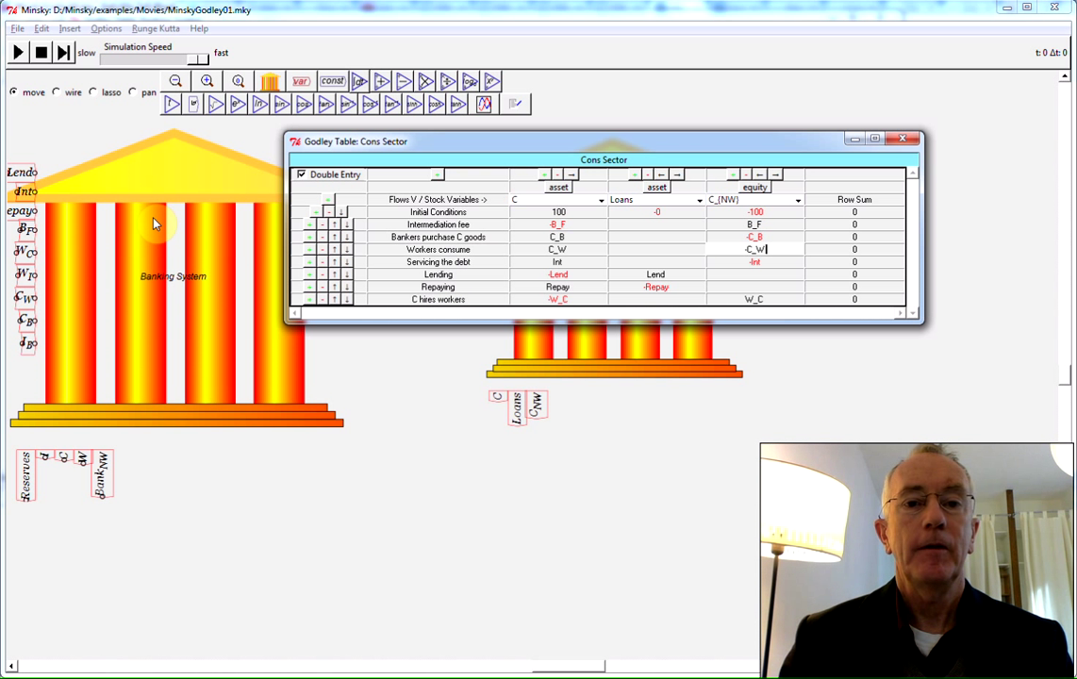
Step: Close the Cons Sector table and place a new Godley table below it
click(429, 456)
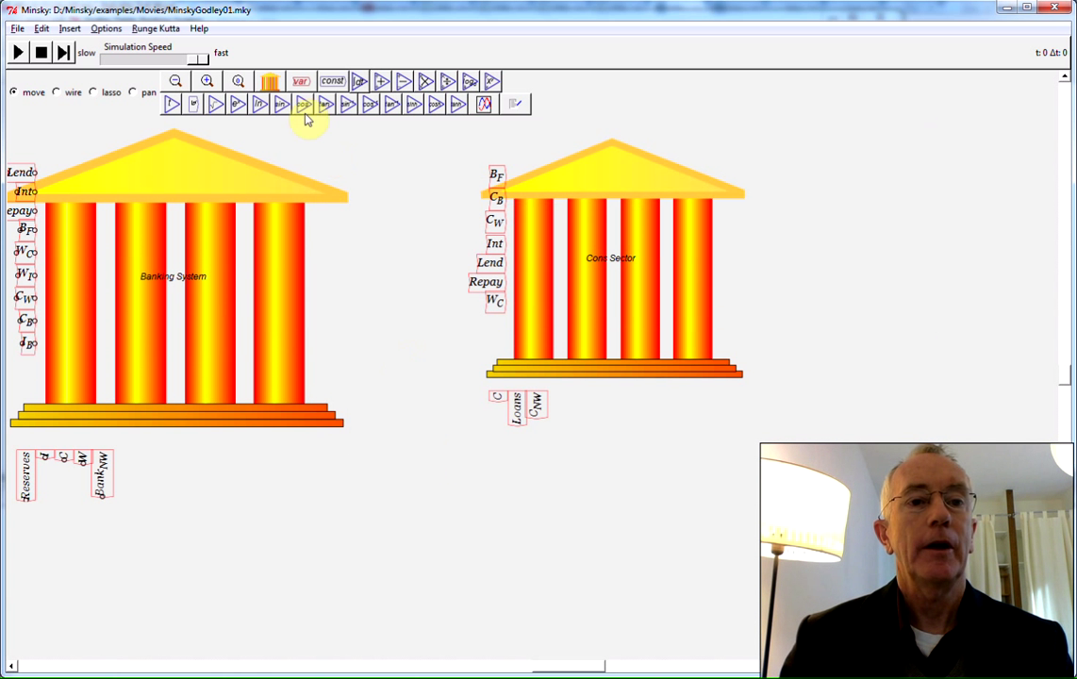
click(271, 83)
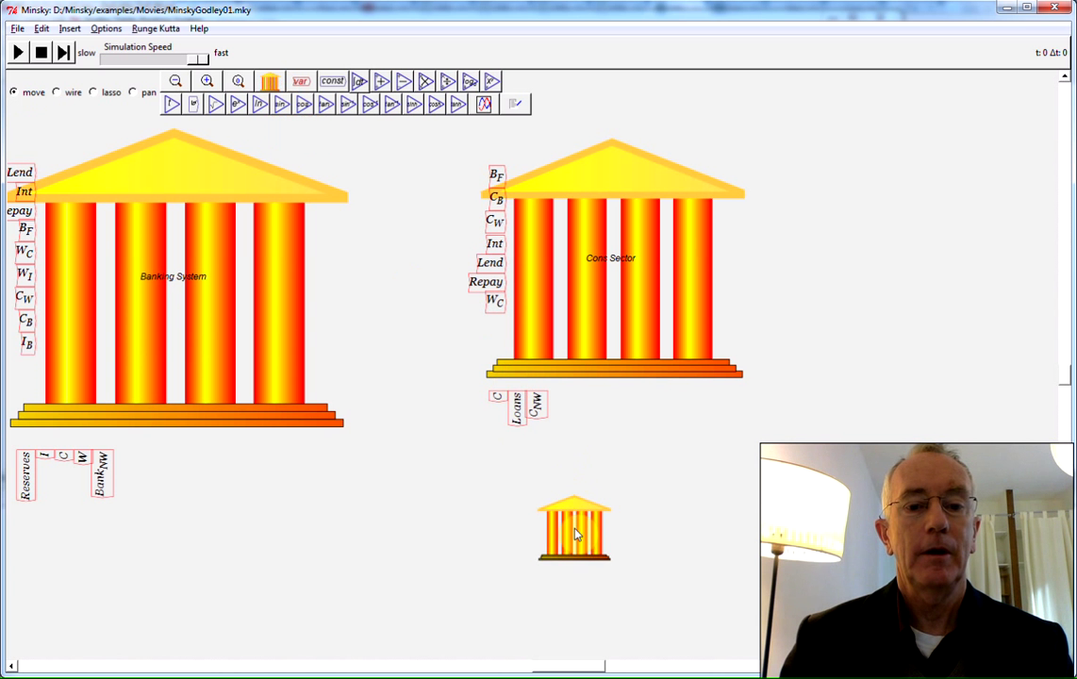
click(577, 534)
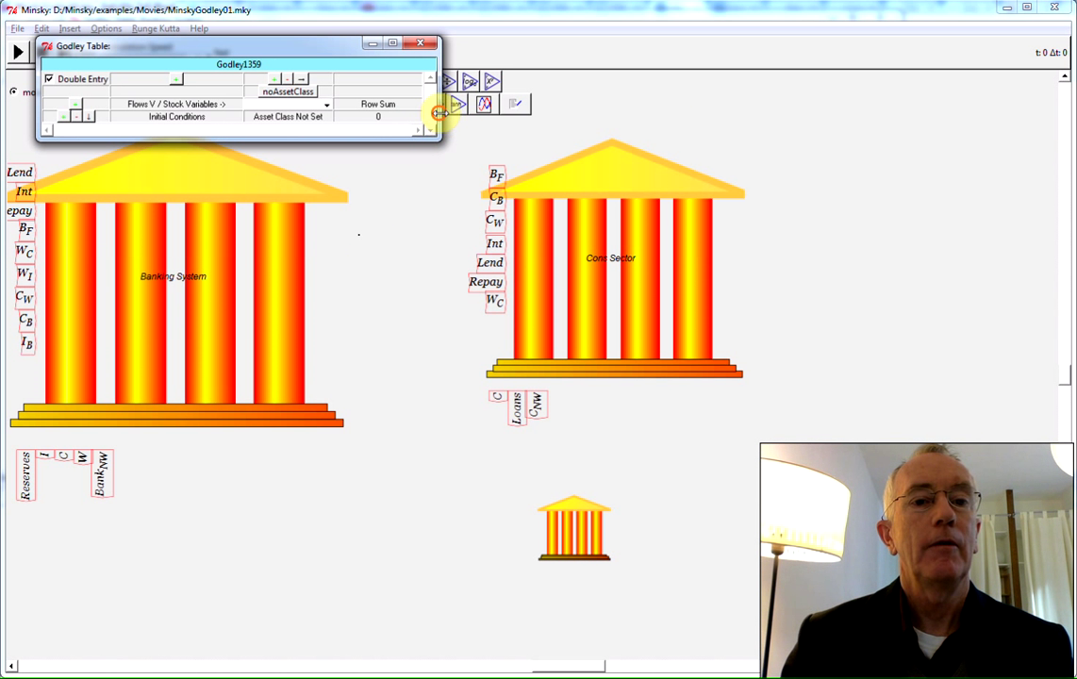
Step: Replace the default name Godley1359 with Investment Sector
click(461, 61)
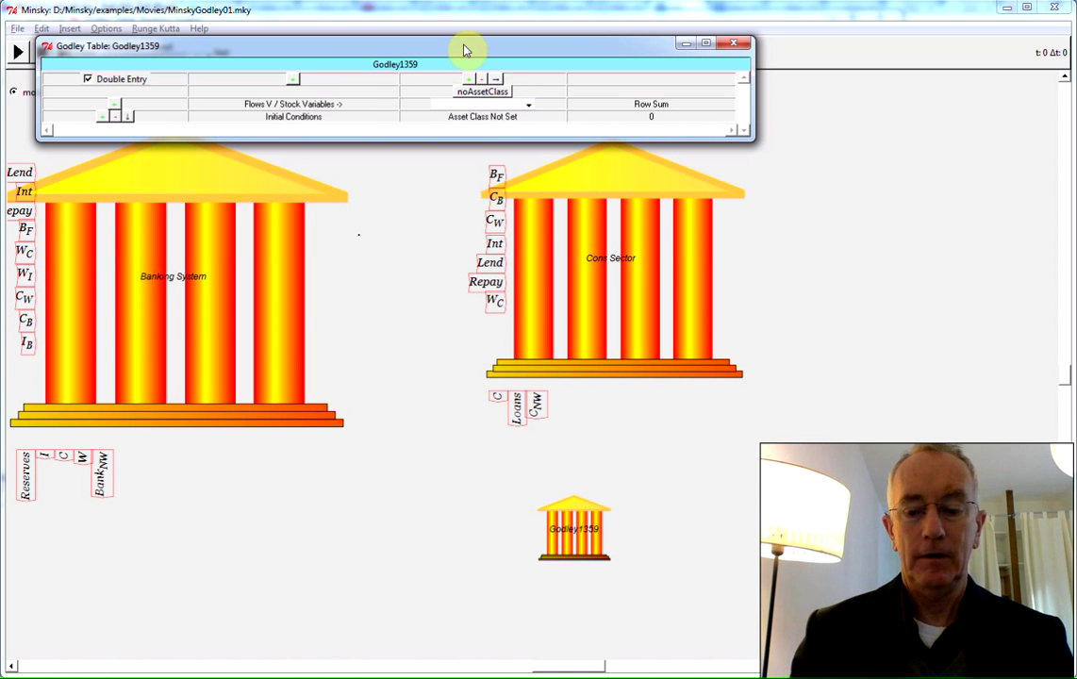
key(BackSpace)
key(BackSpace)
key(BackSpace)
key(BackSpace)
key(BackSpace)
key(BackSpace)
key(BackSpace)
key(BackSpace)
key(BackSpace)
key(BackSpace)
text(Investment S)
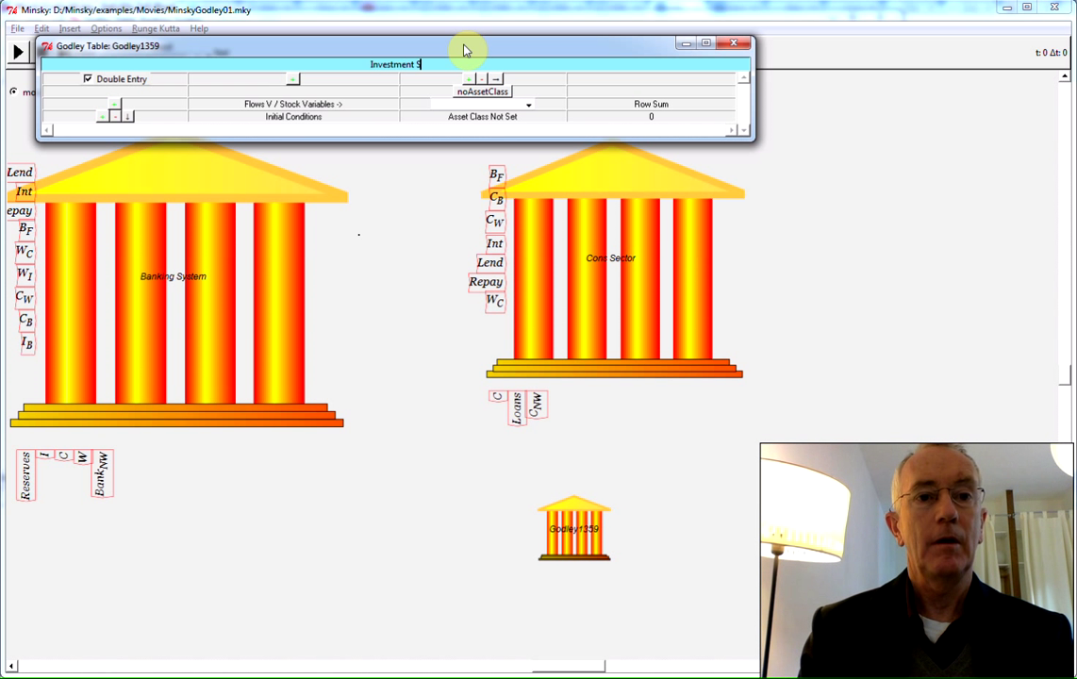
text(ector)
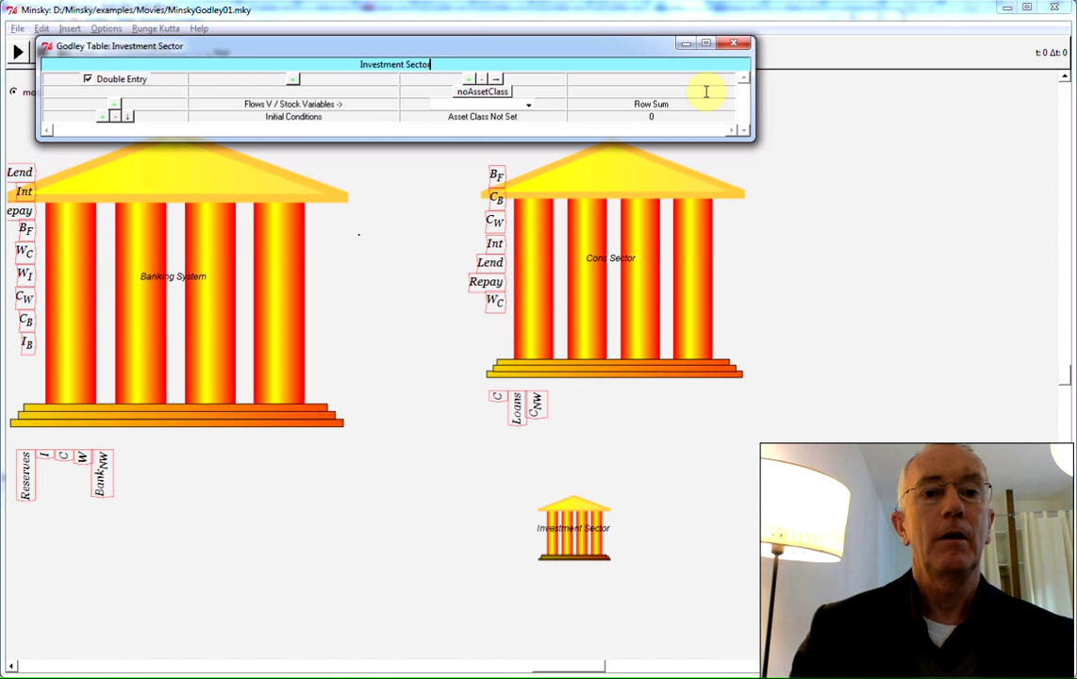
Step: Make the first column an asset with stock variable I
click(497, 91)
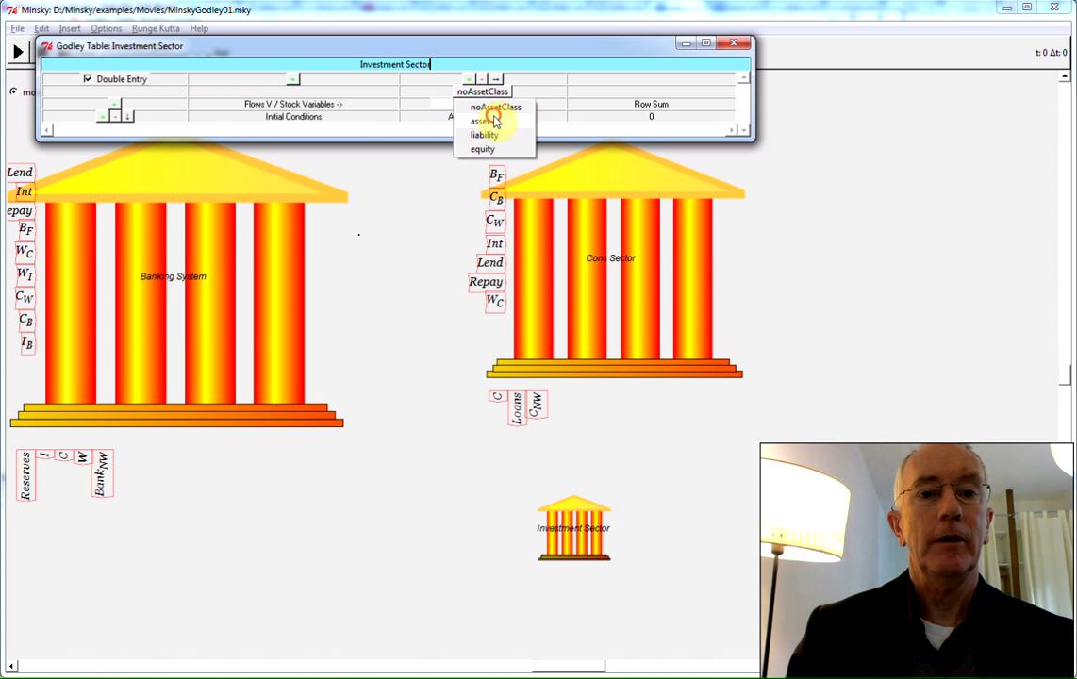
click(493, 120)
click(527, 111)
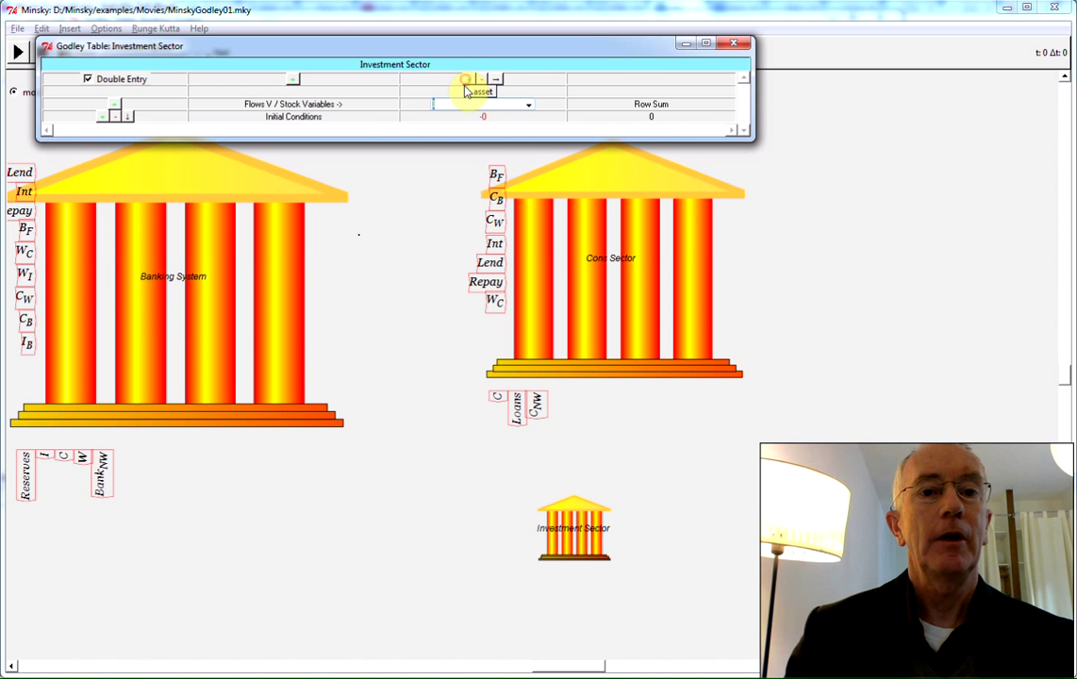
text(I)
click(467, 83)
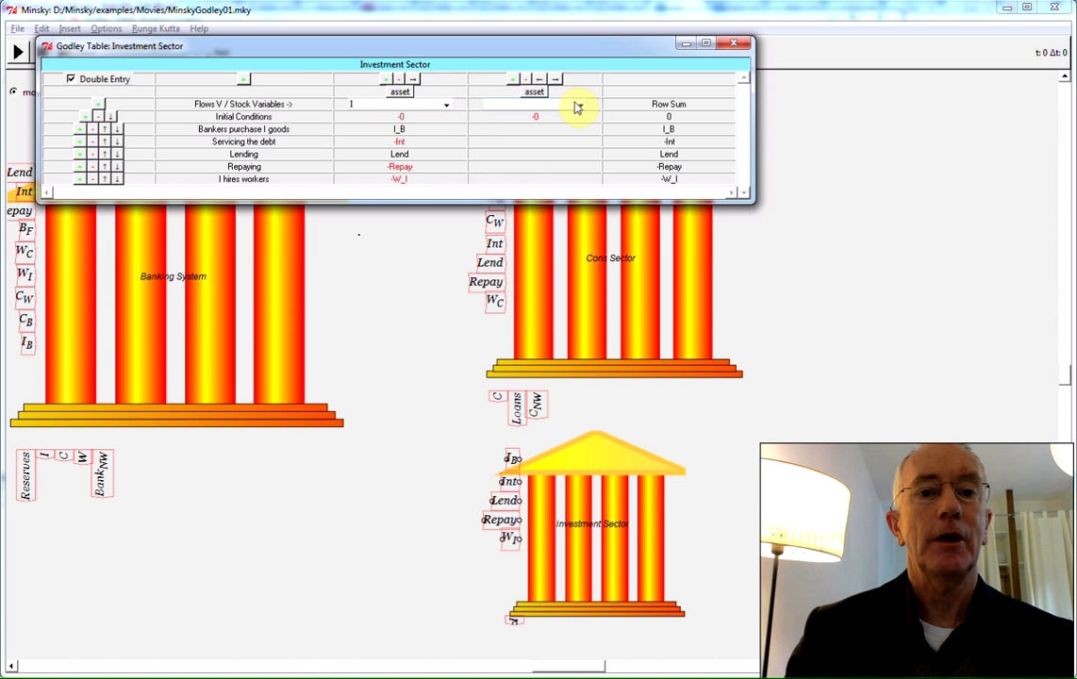
Step: Make the second column a liability using the existing Loans stock
click(577, 107)
click(537, 94)
click(548, 132)
click(580, 106)
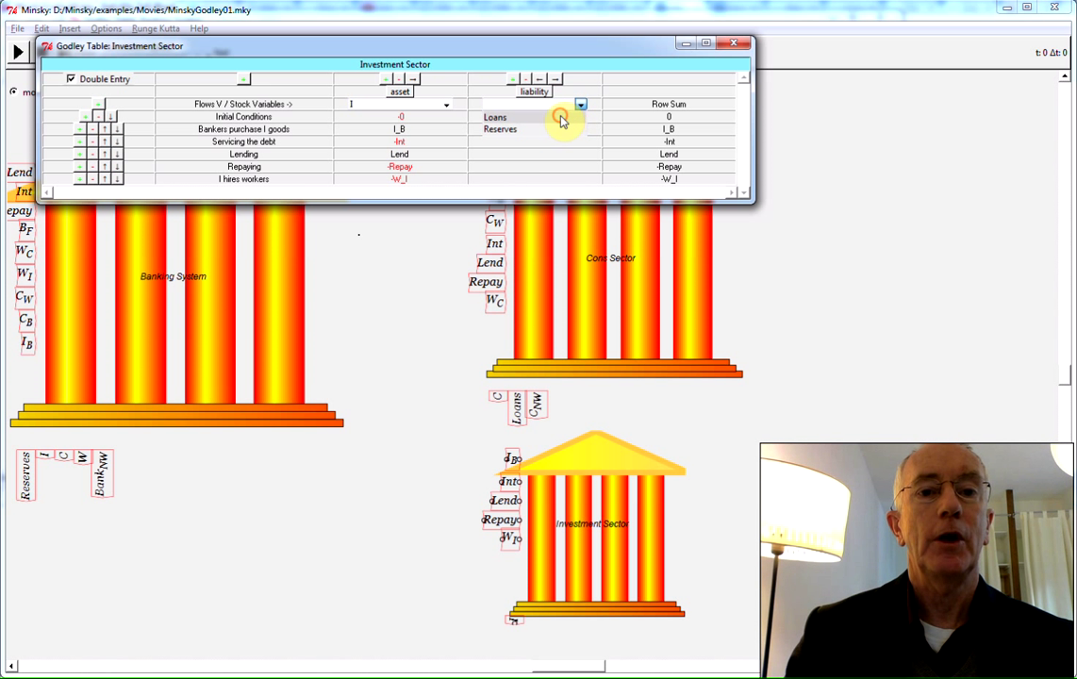
click(563, 118)
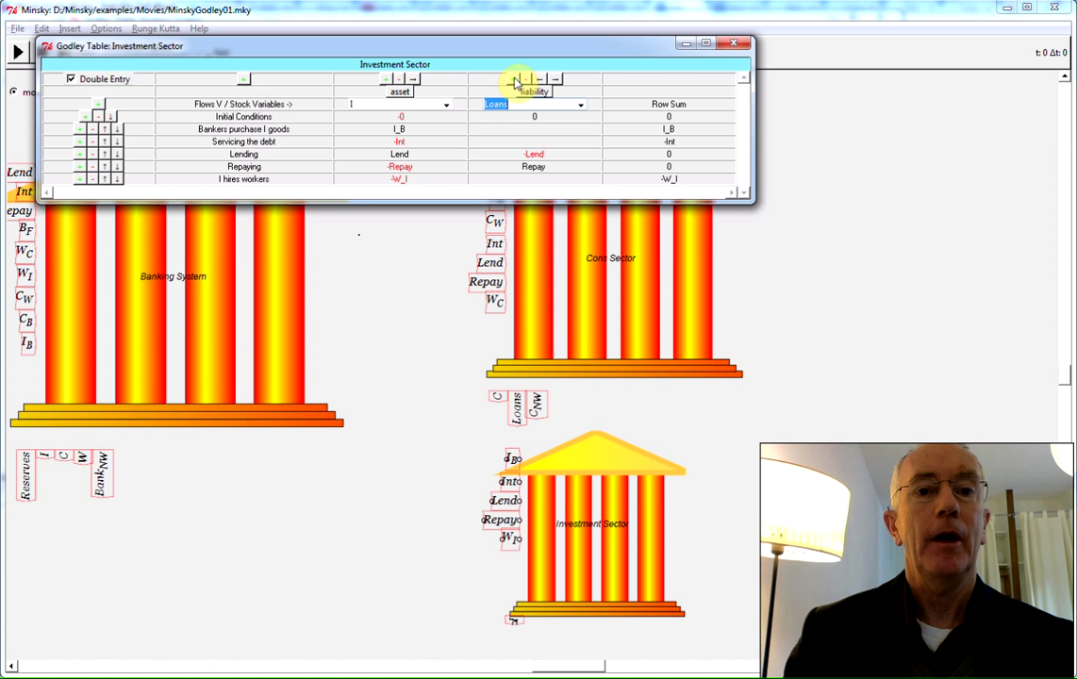
Step: Add a third stock column and set it to equity
click(513, 79)
click(567, 90)
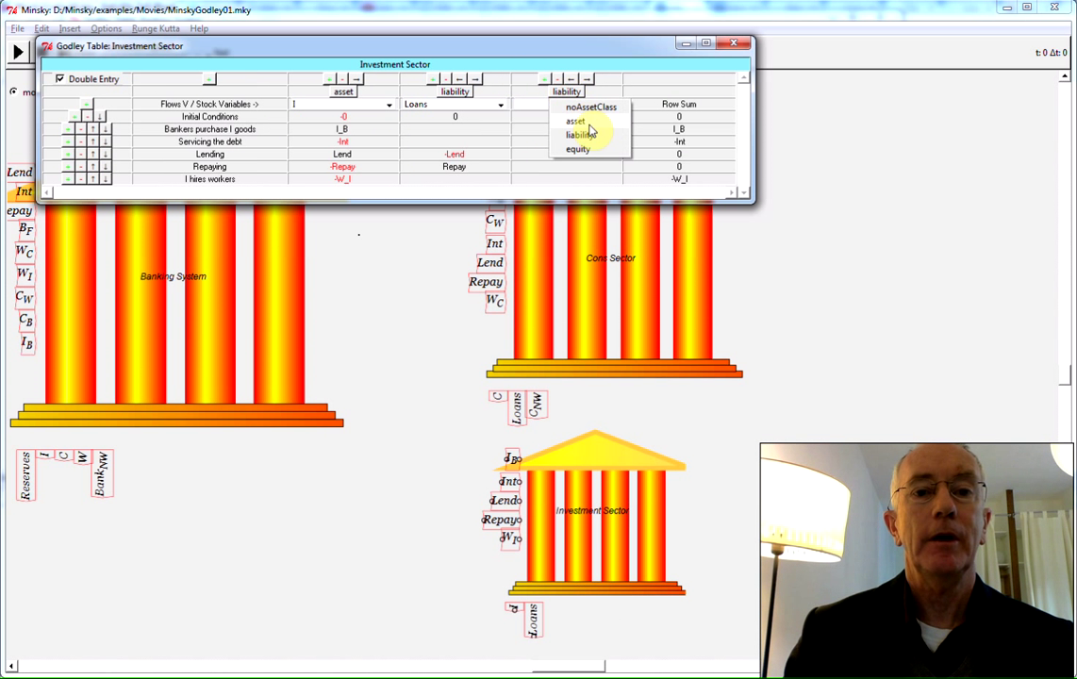
click(585, 148)
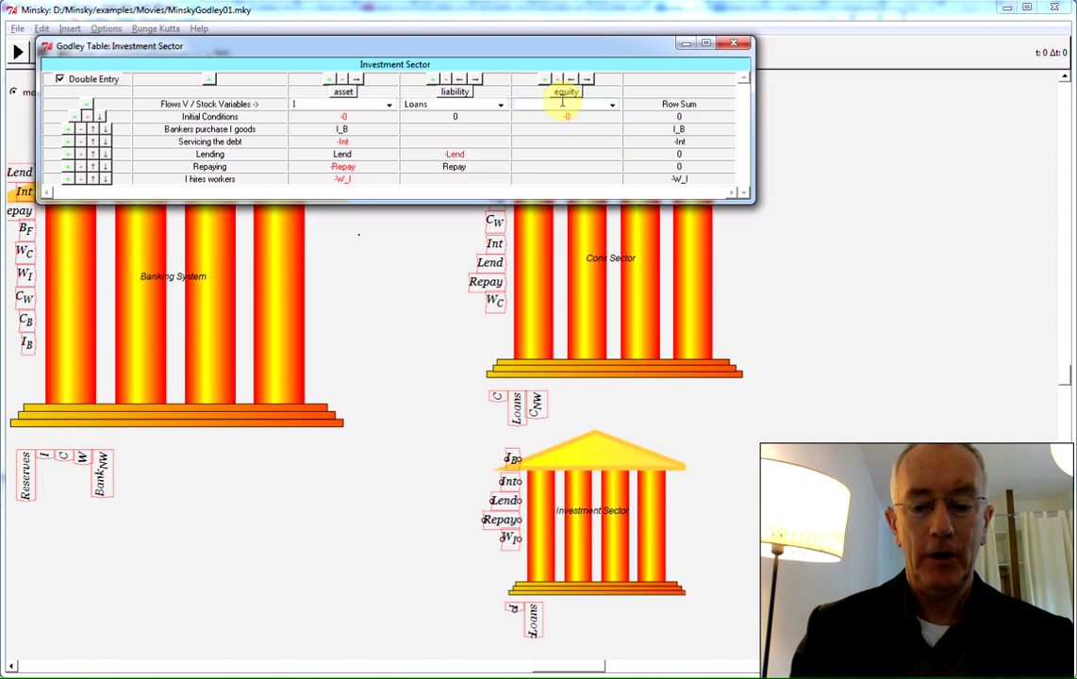
Step: Name the equity column from I, past the duplicate error, and enter -I_B for bankers' I purchases
text(I)
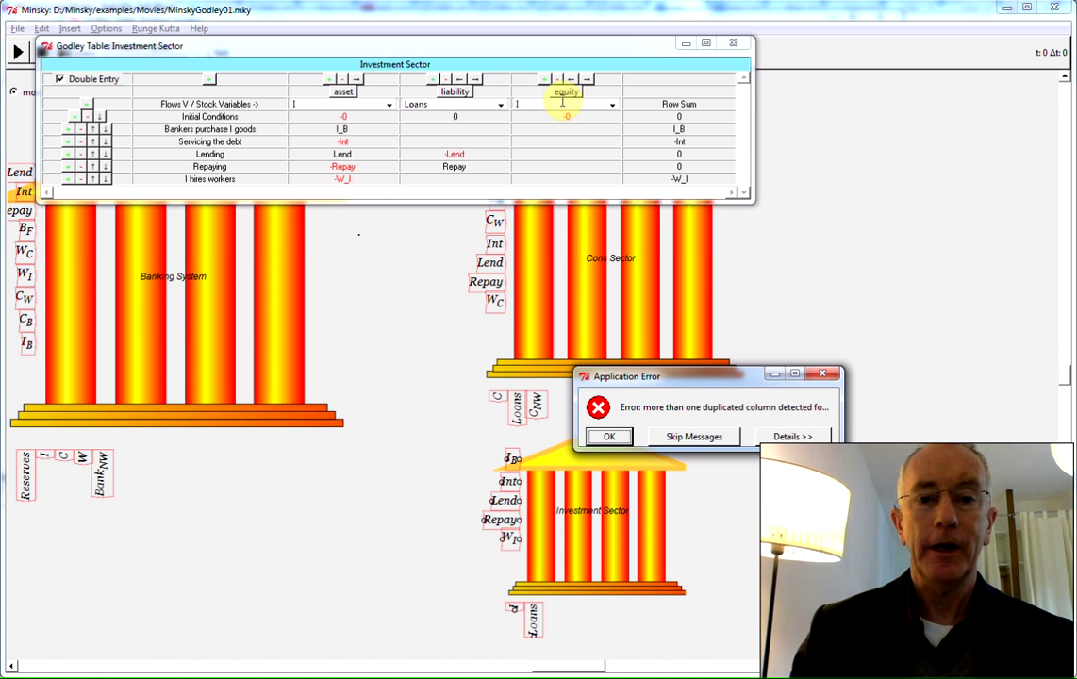
click(606, 440)
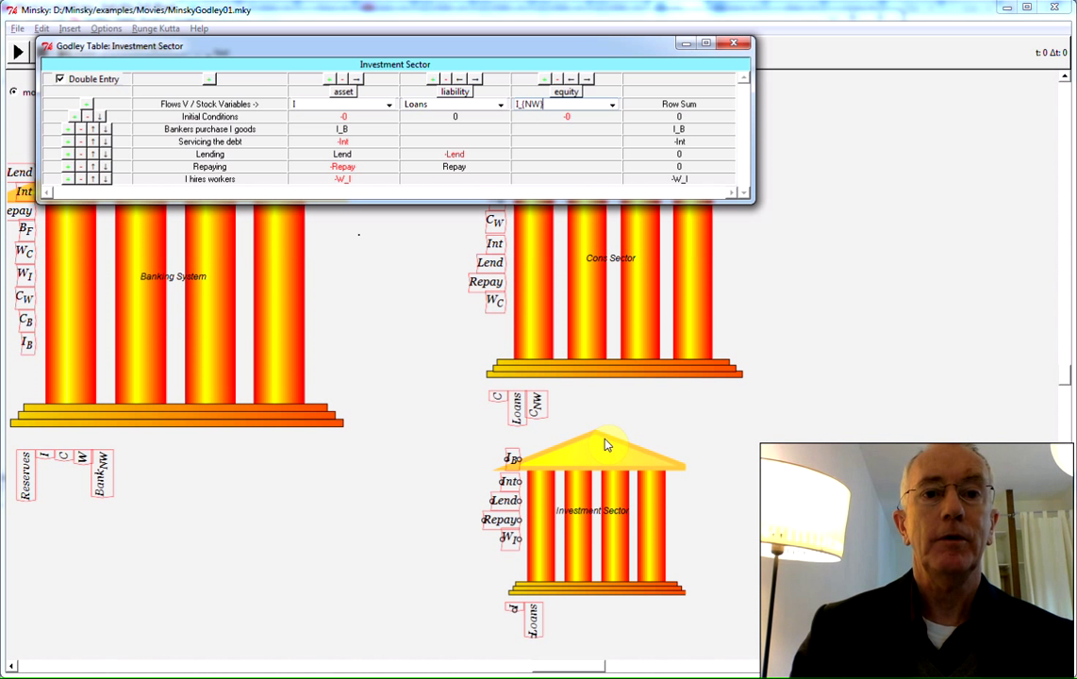
click(566, 129)
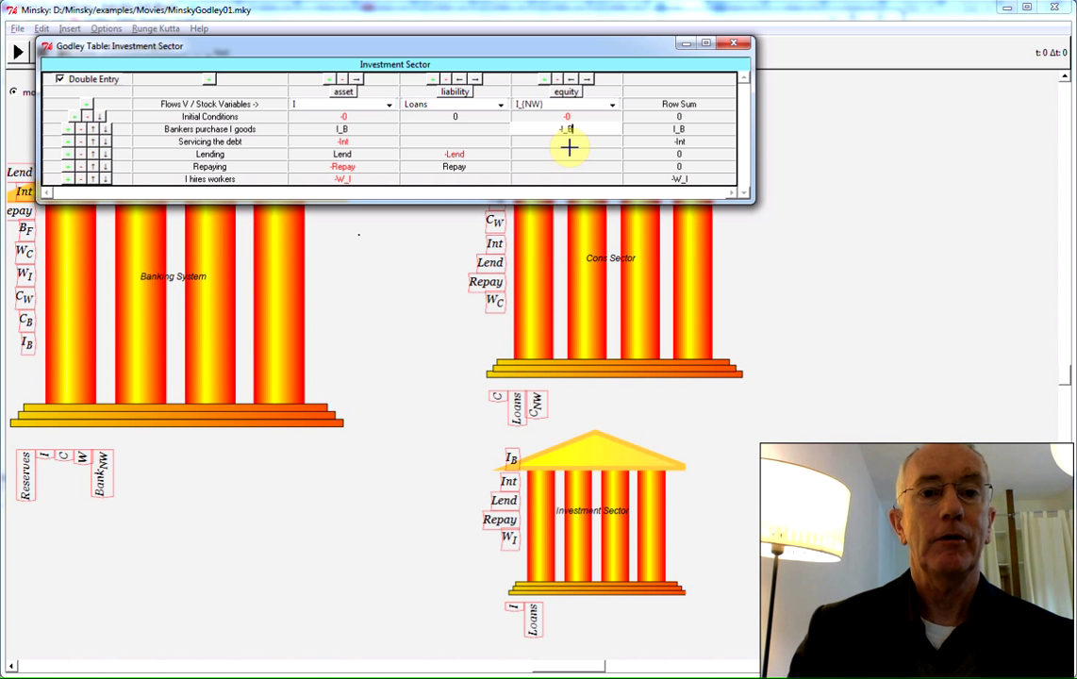
click(563, 142)
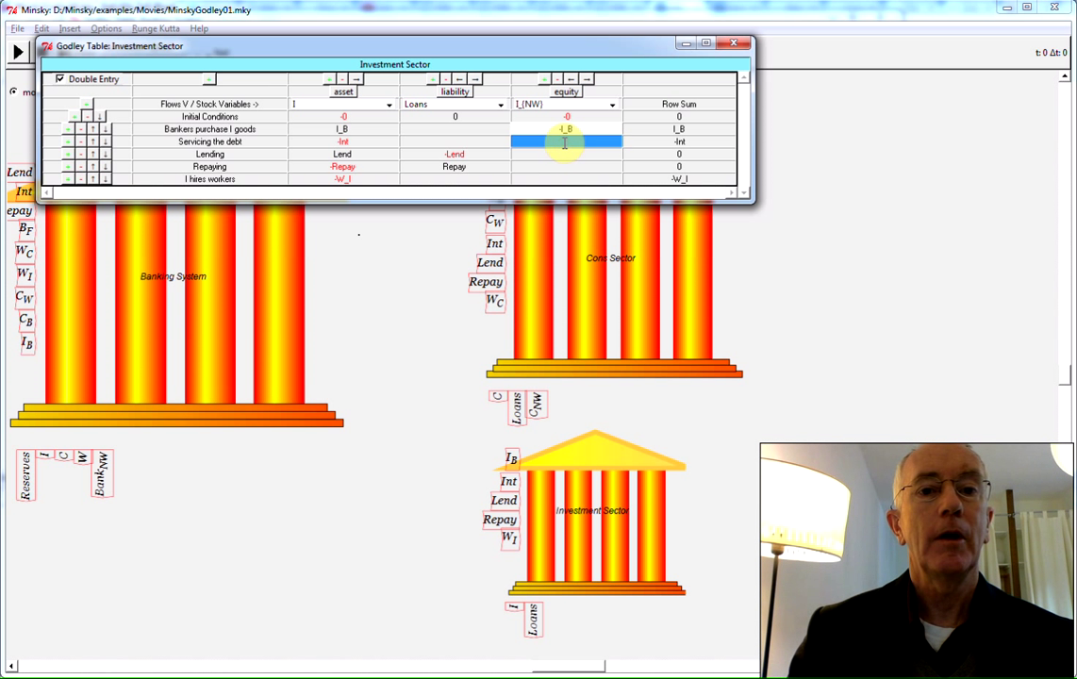
Step: Enter Int in the Servicing the debt equity cell
click(564, 142)
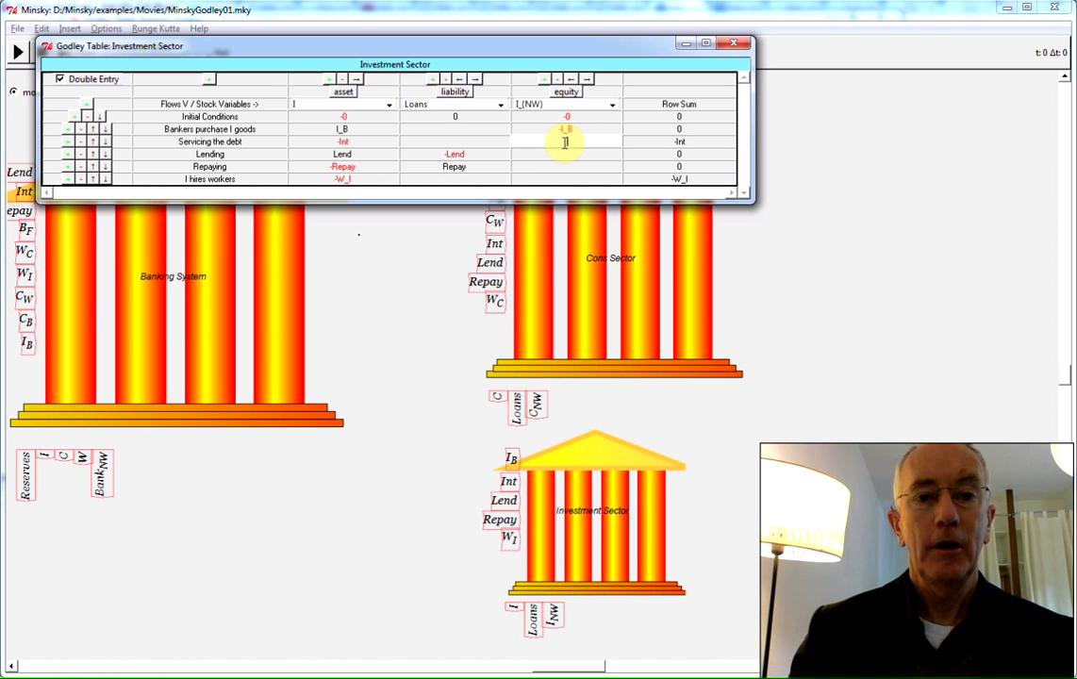
text(Int)
click(563, 166)
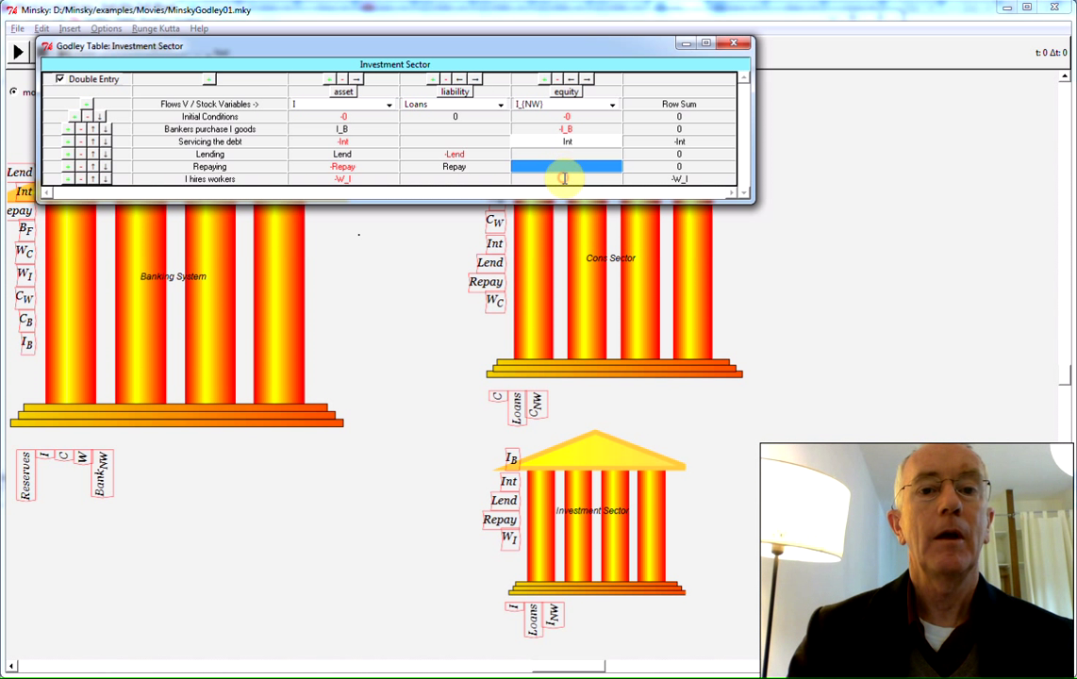
Step: Enter W_I in the I hires workers equity cell so the wages row balances
click(563, 179)
click(563, 178)
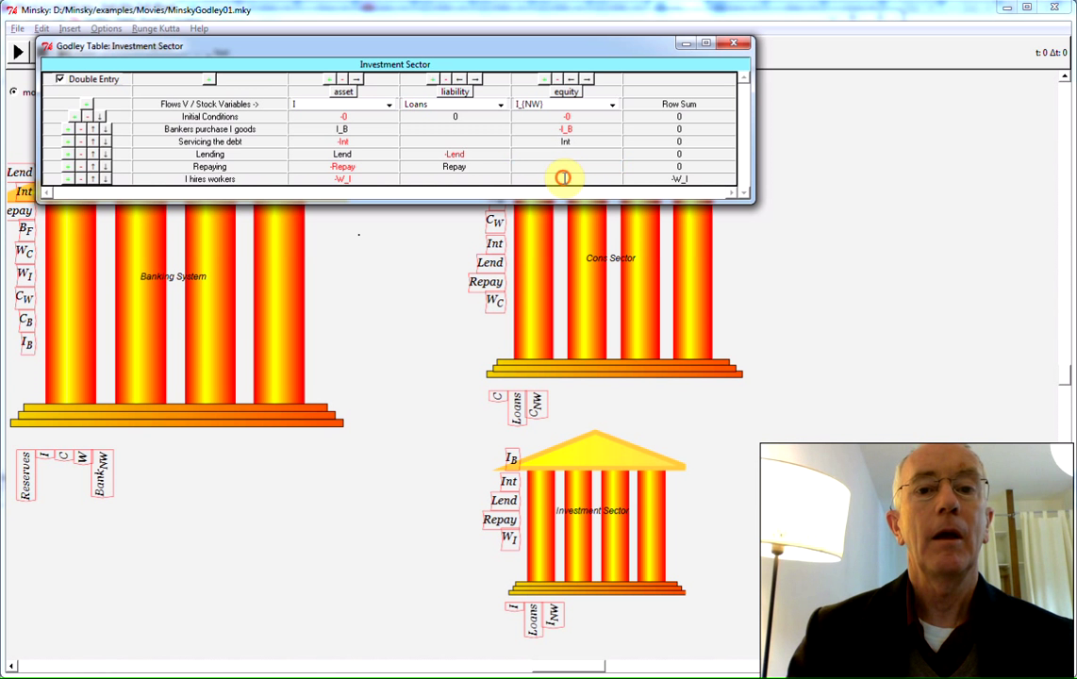
click(564, 178)
text(-W)
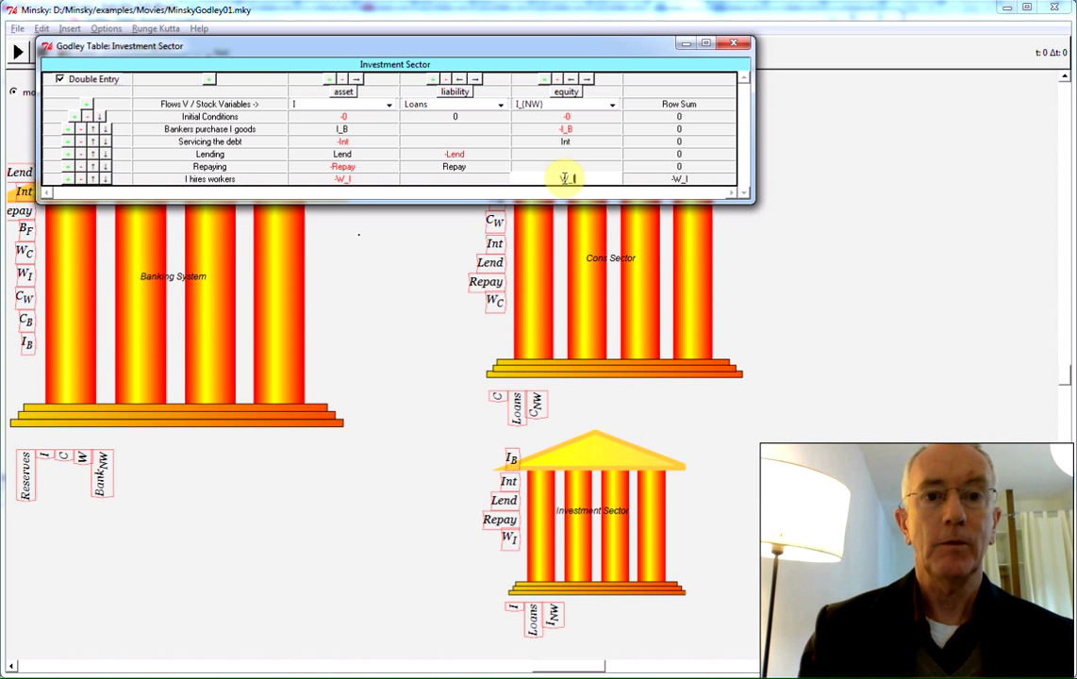
click(494, 140)
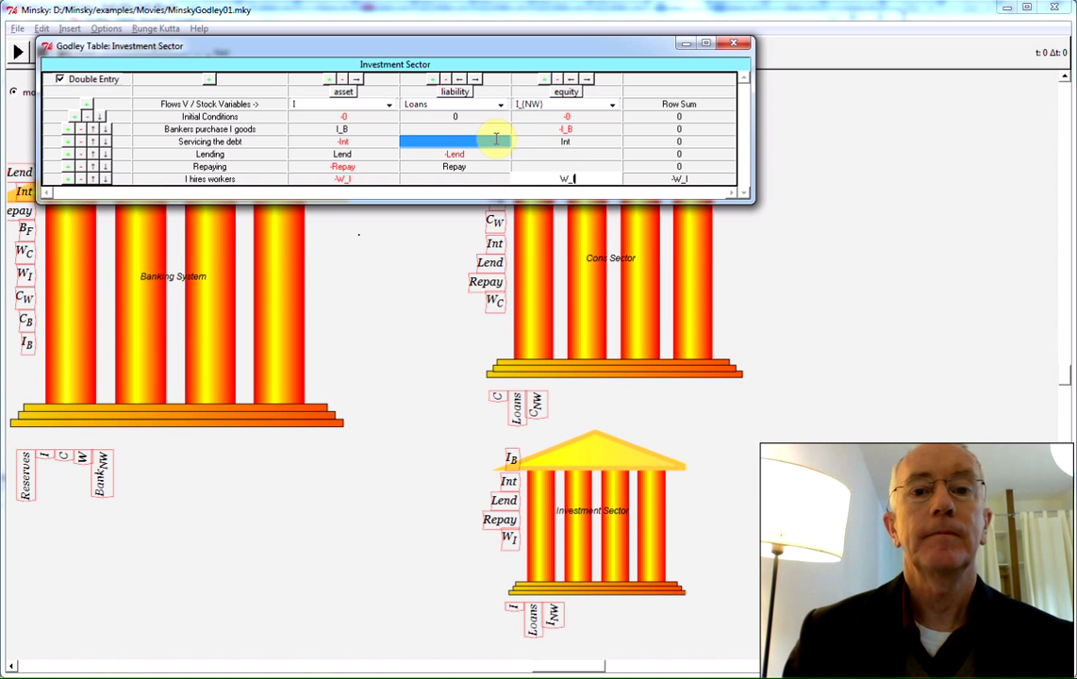
click(496, 138)
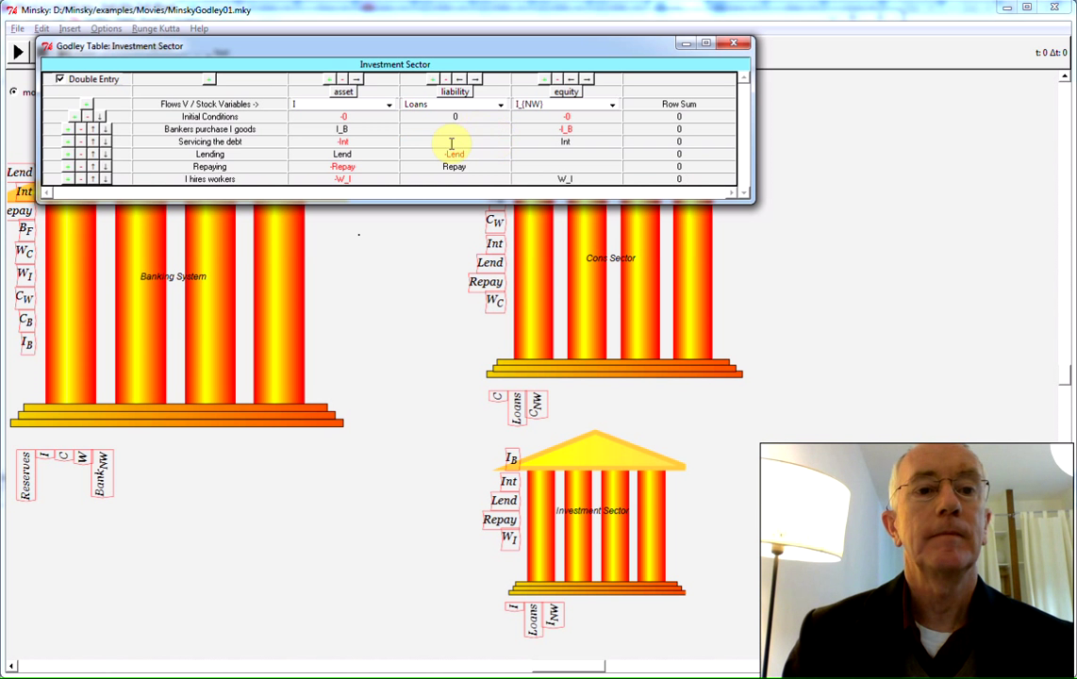
click(832, 395)
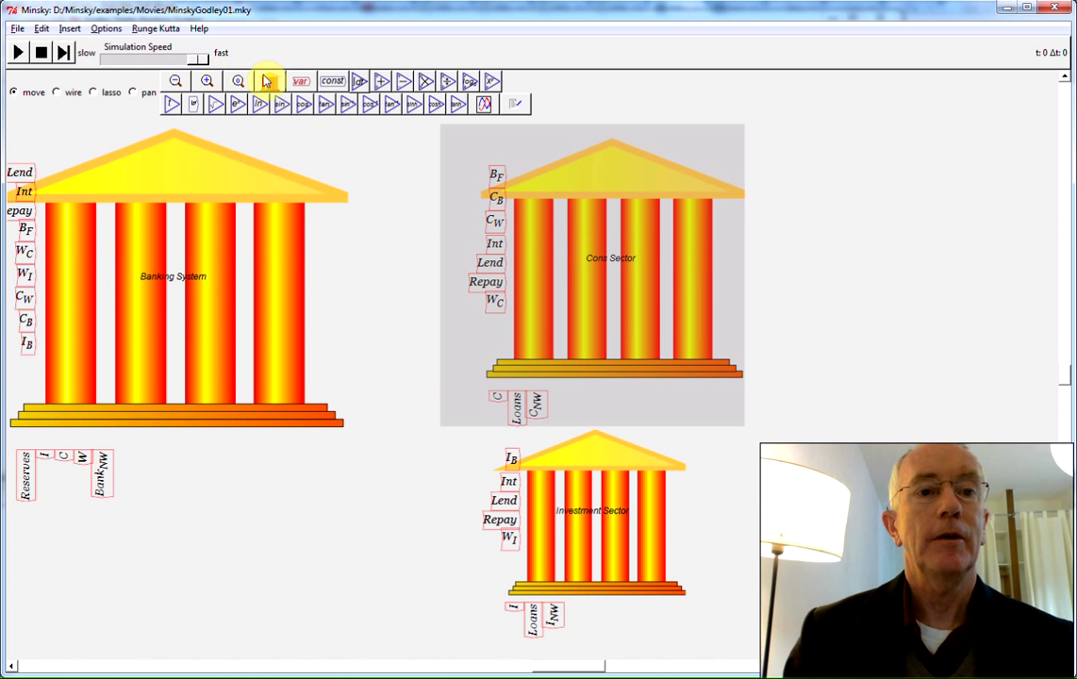
Step: Place a fourth Godley table below Banking System and rename it from Godley1613 to Workers
click(269, 81)
click(203, 573)
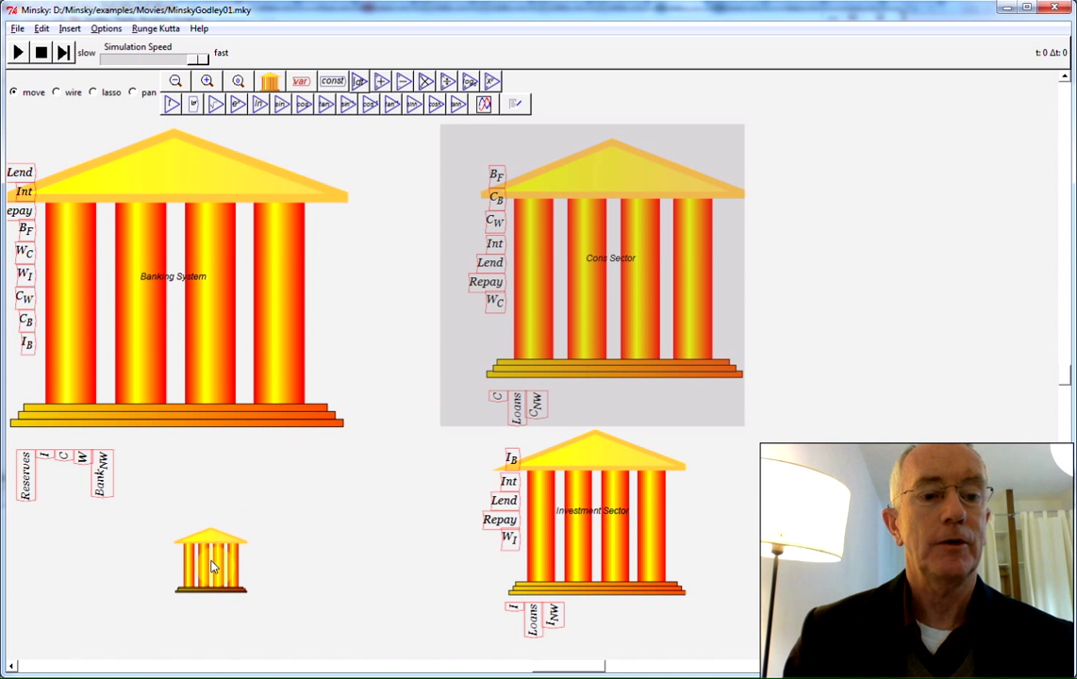
double_click(211, 560)
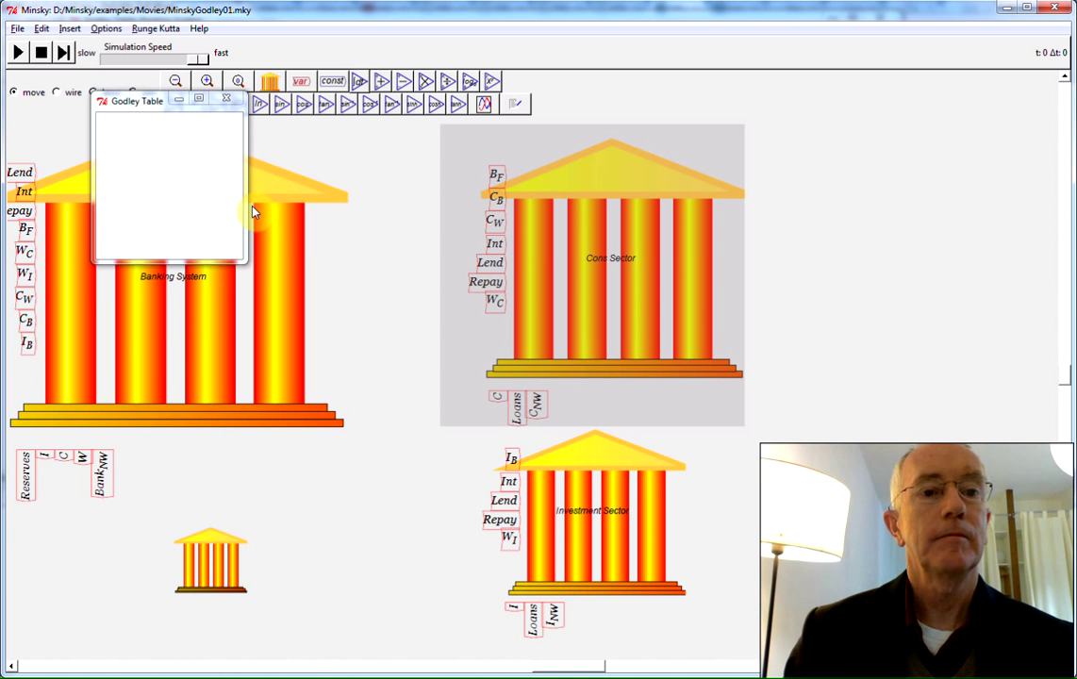
click(323, 118)
text(Worker)
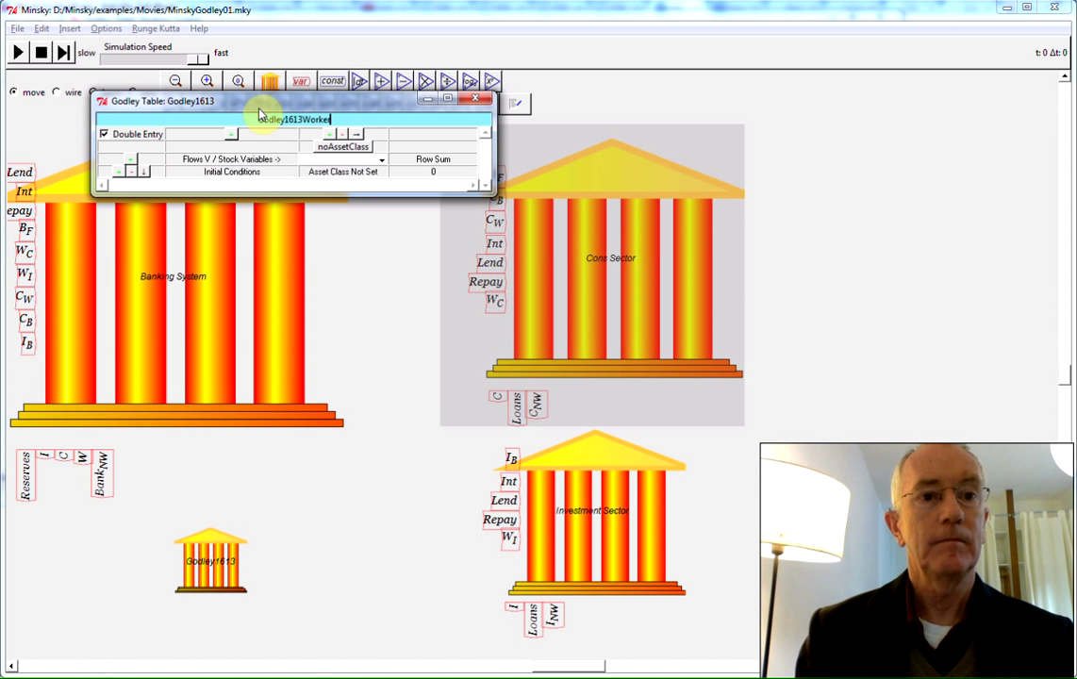
text(s)
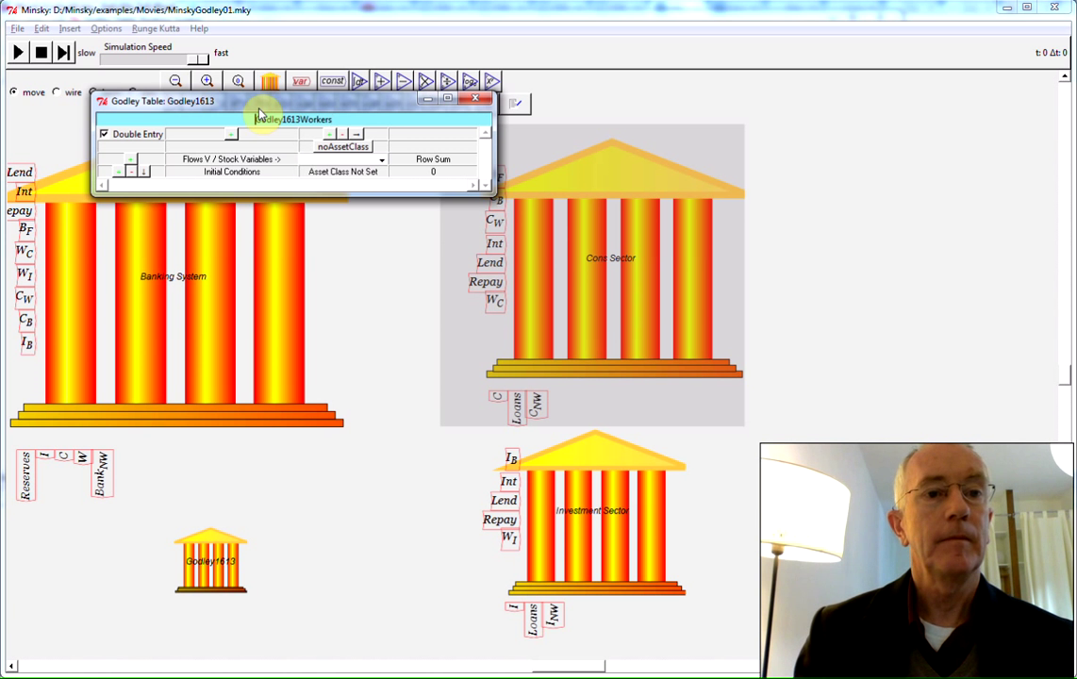
key(Delete)
key(Delete)
key(Delete)
key(Delete)
key(Delete)
key(Delete)
key(Delete)
key(Delete)
key(Delete)
key(Delete)
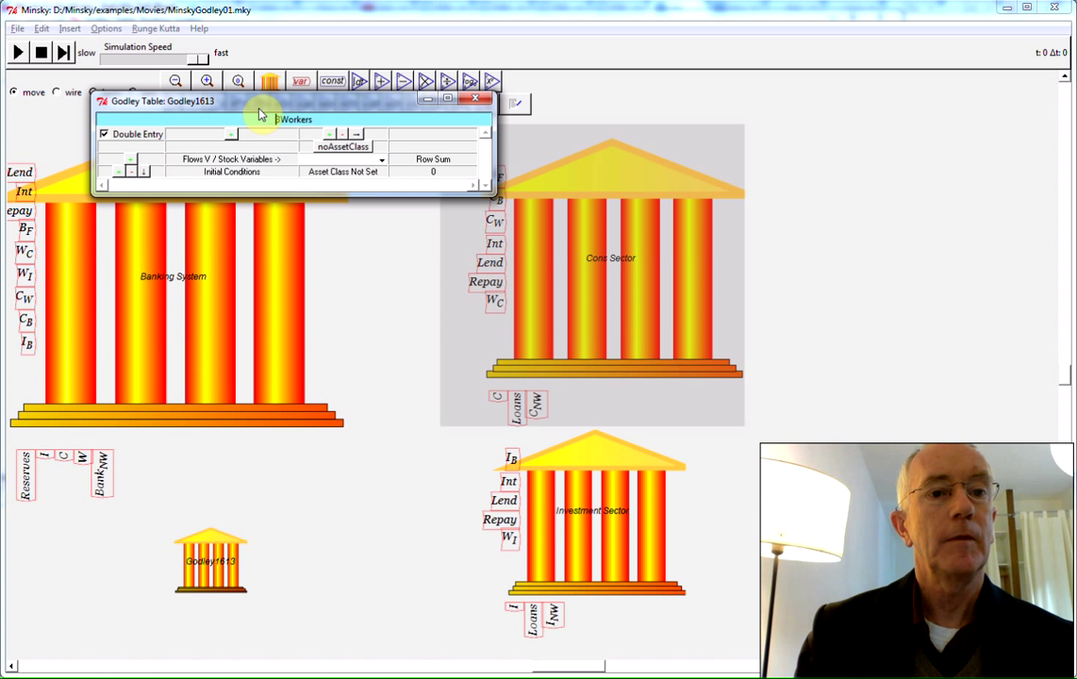
key(Return)
click(283, 146)
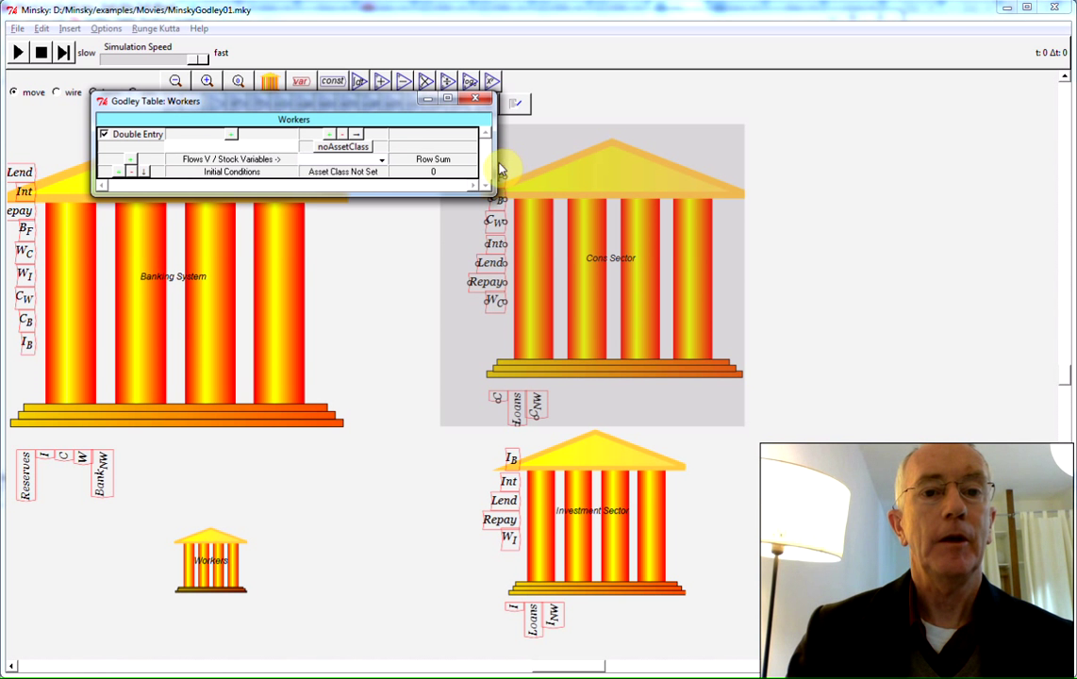
Step: Enlarge the Workers table and make its first column an asset using stock W
drag(495, 173, 814, 177)
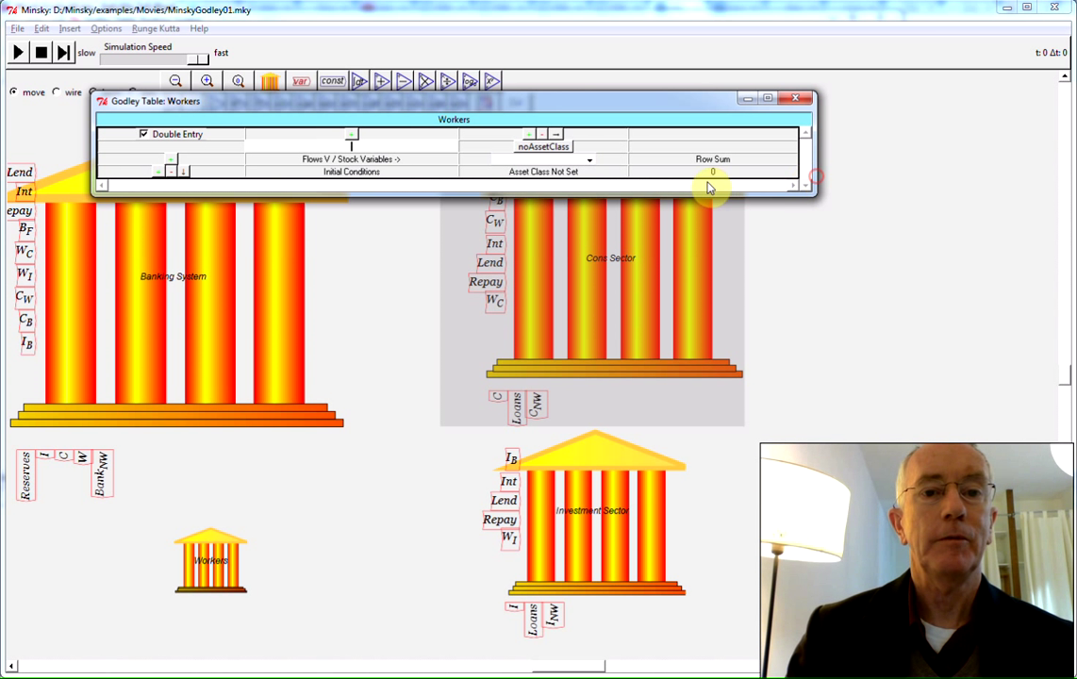
click(545, 148)
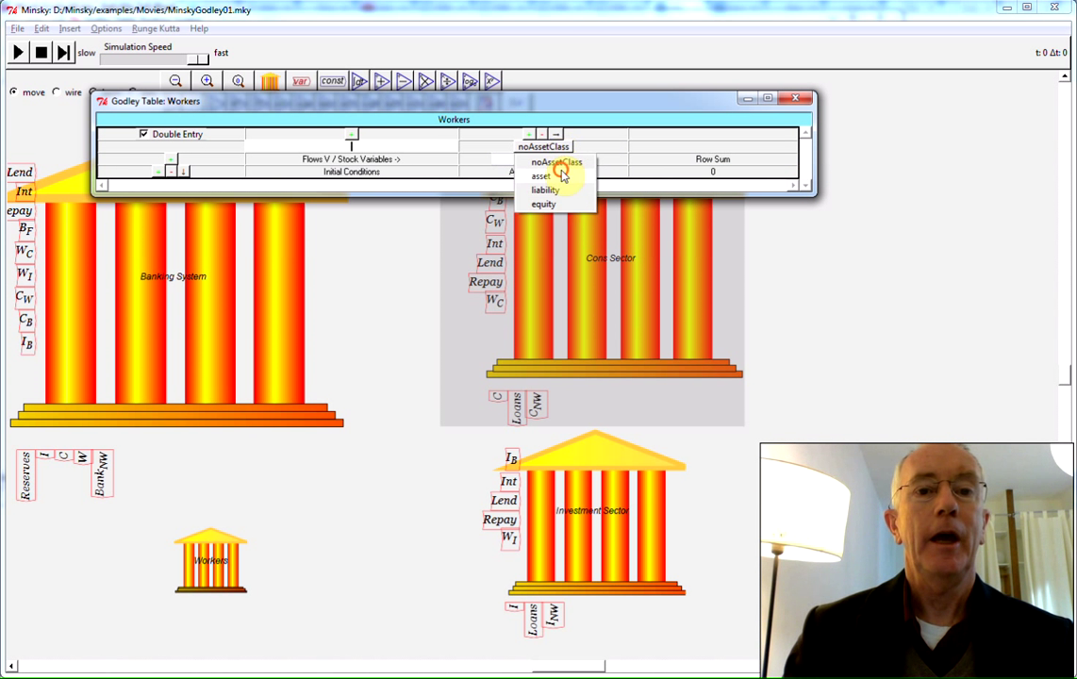
click(556, 175)
click(588, 162)
click(547, 173)
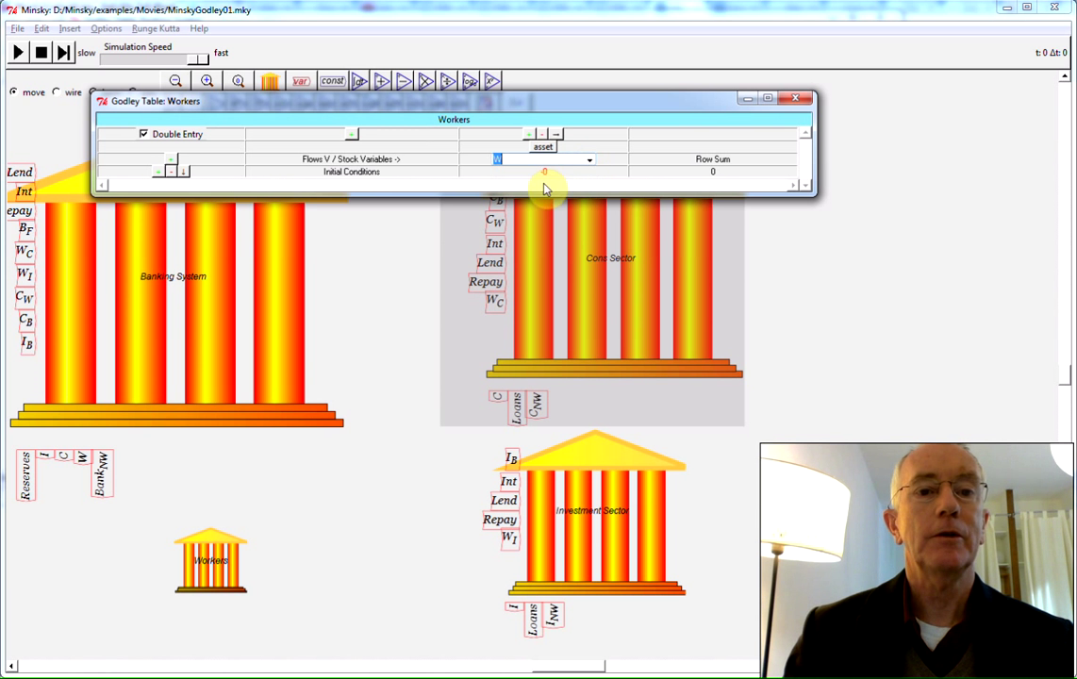
drag(552, 260, 553, 297)
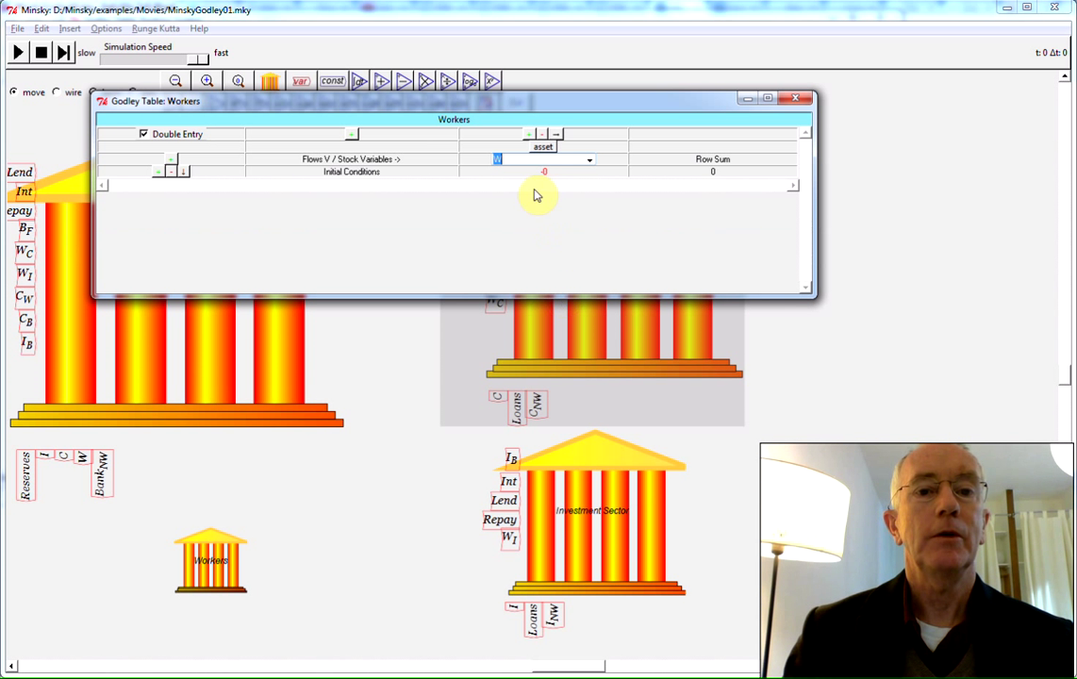
Step: Add an equity column named W_{NW}, clearing the duplicate-column error along the way
click(532, 134)
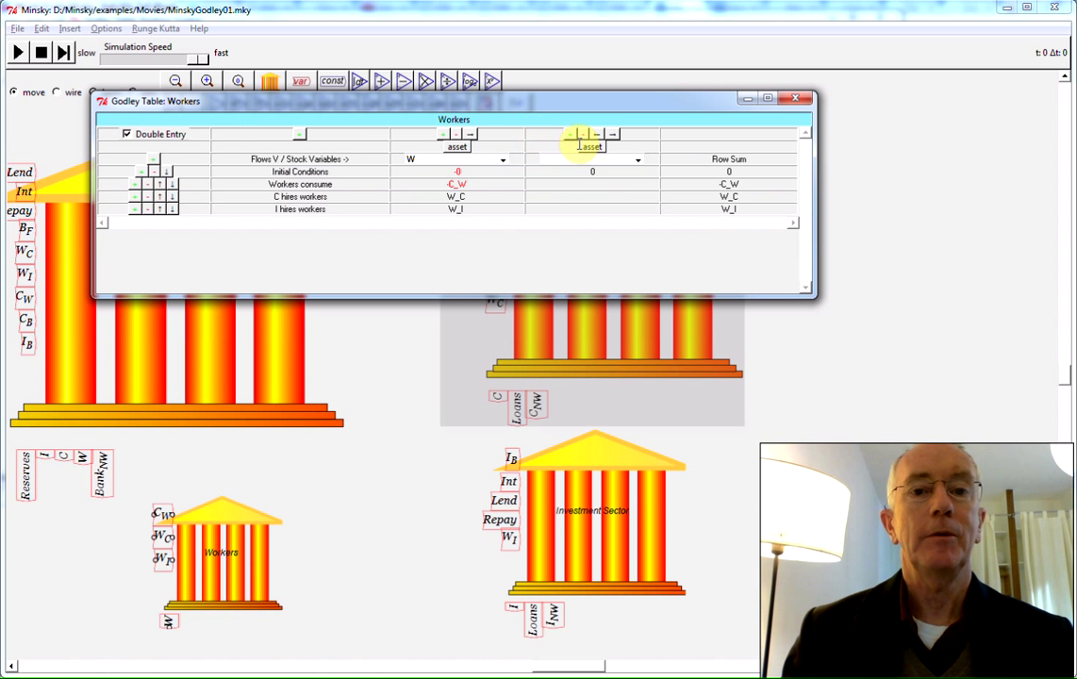
click(588, 146)
click(607, 204)
text(W)
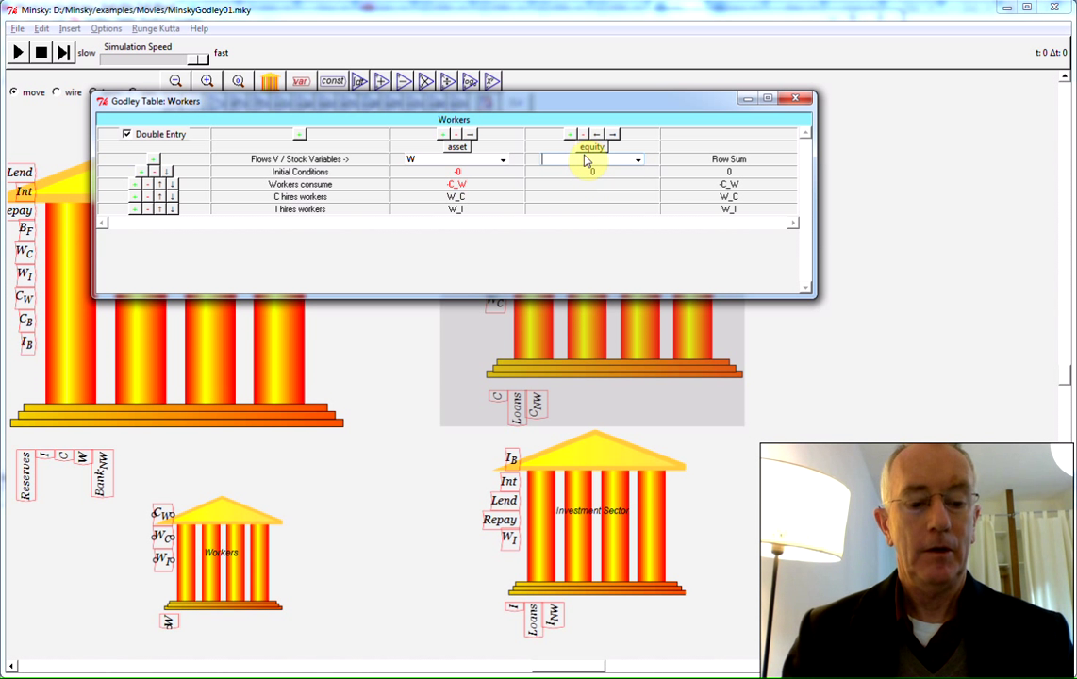
key(Return)
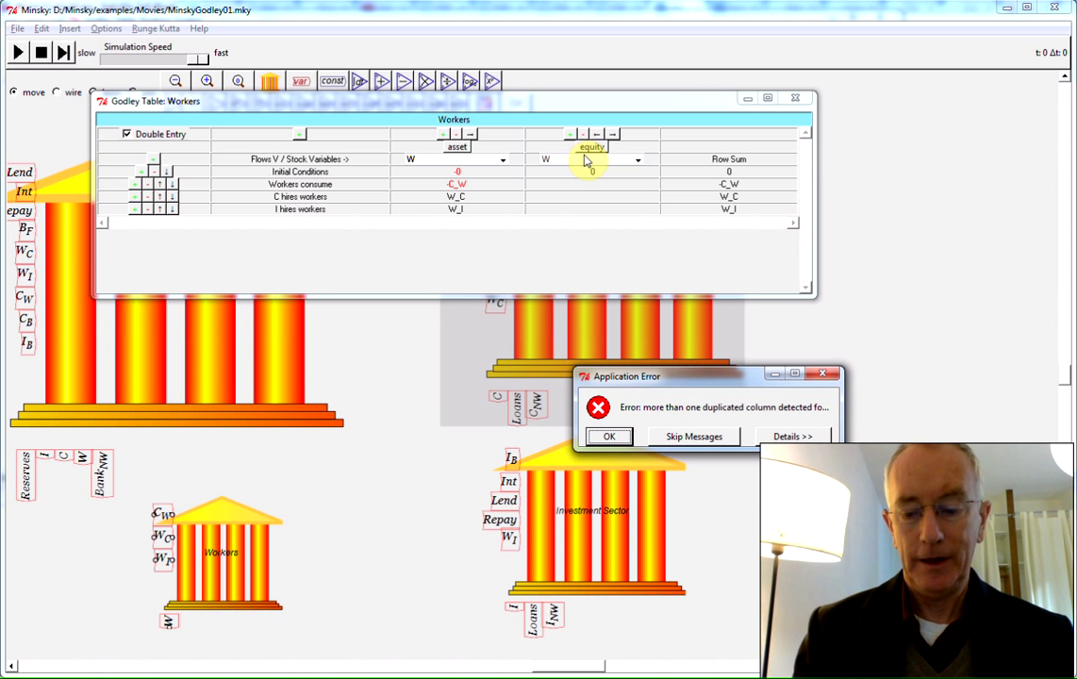
key(Return)
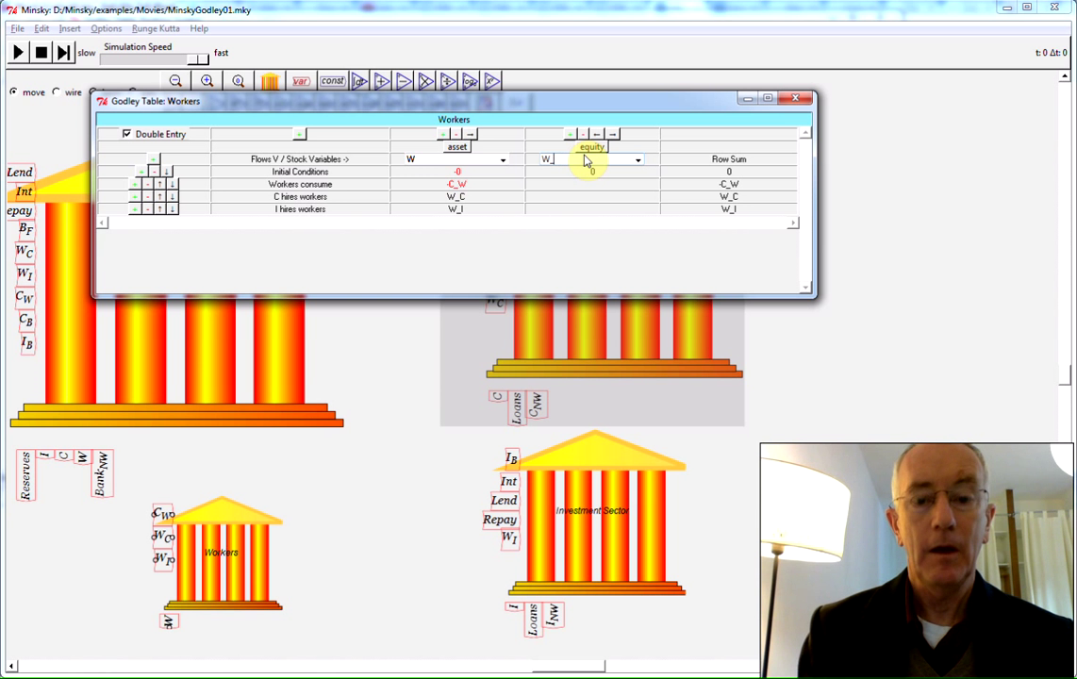
text(_{NW})
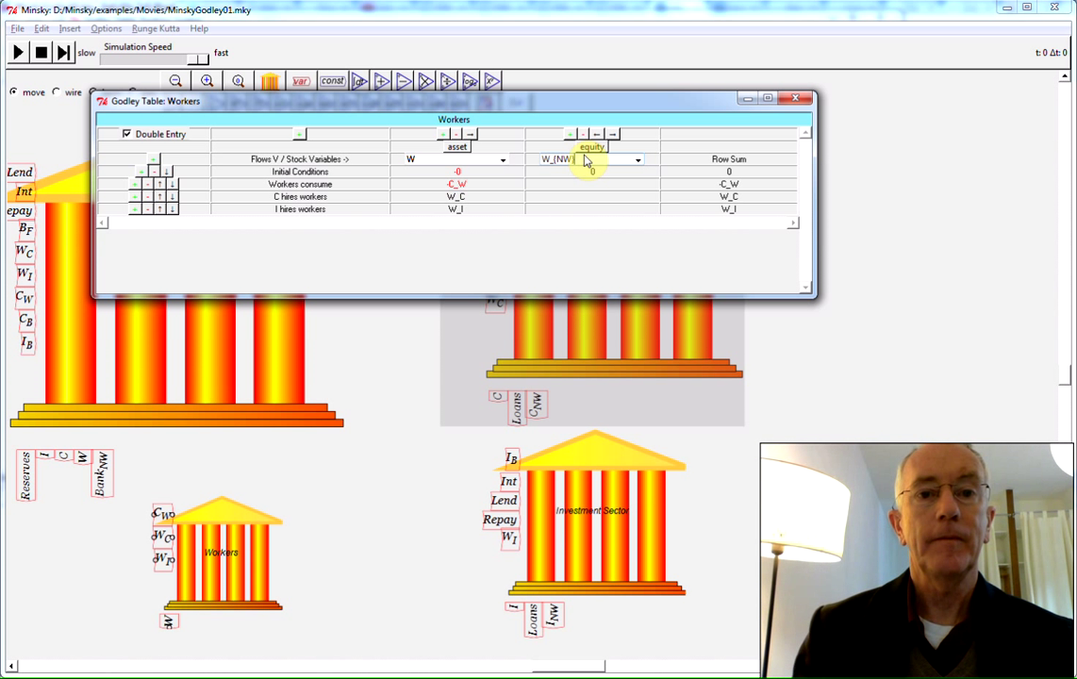
key(Return)
Step: Enter C_W for Workers consume and -W_C for C hires workers in the equity column
click(587, 184)
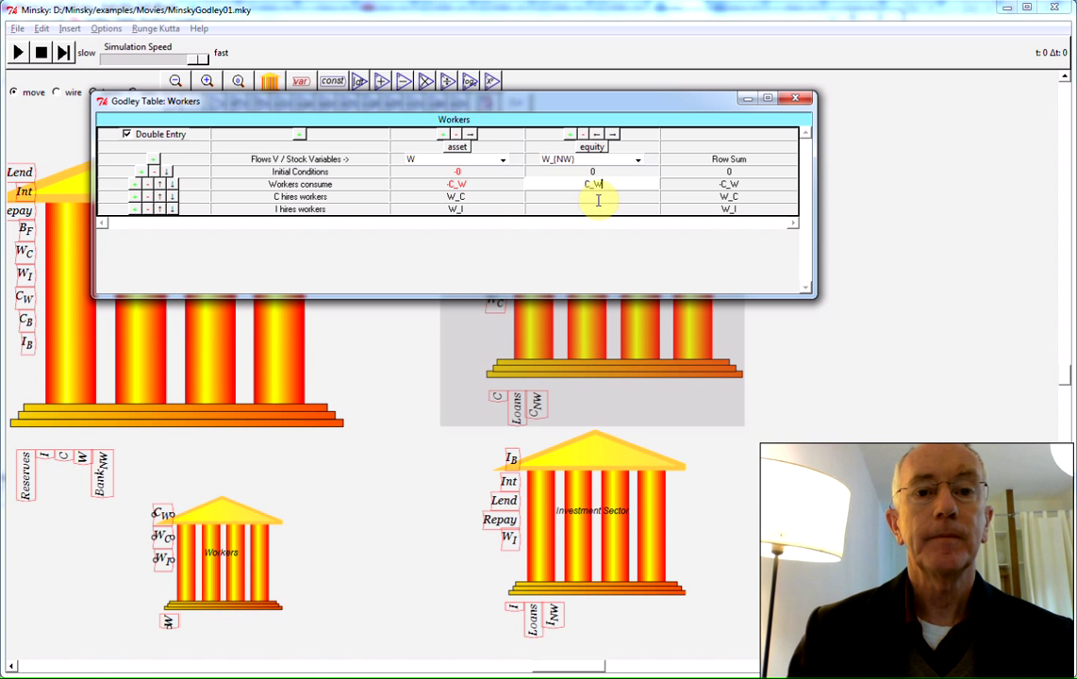
click(594, 198)
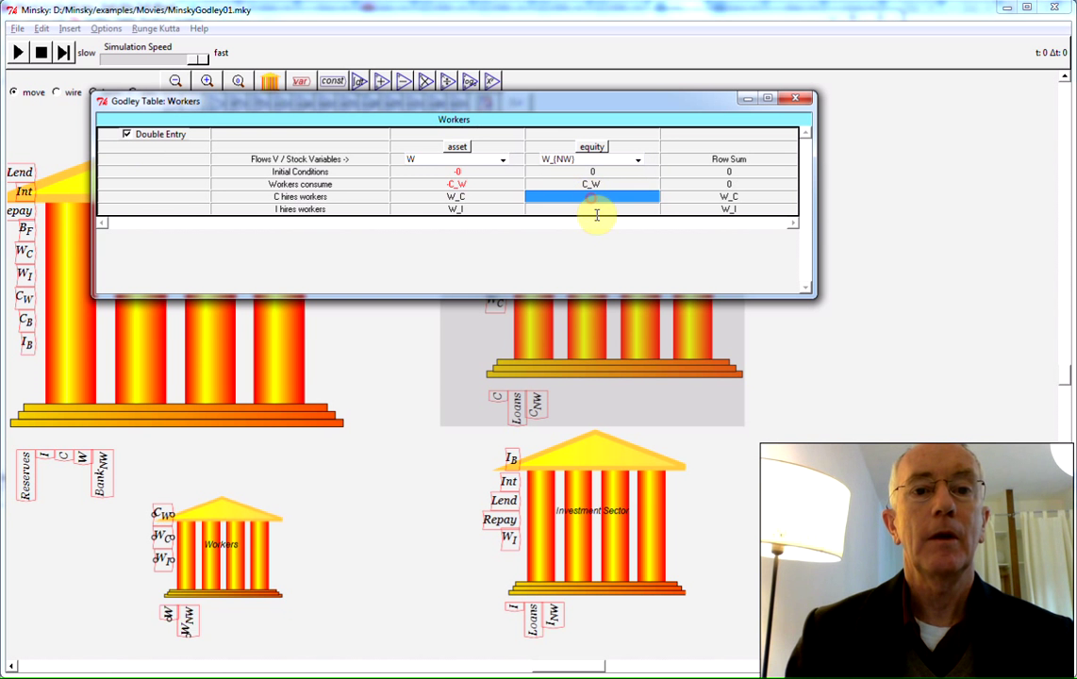
click(592, 198)
text(-W)
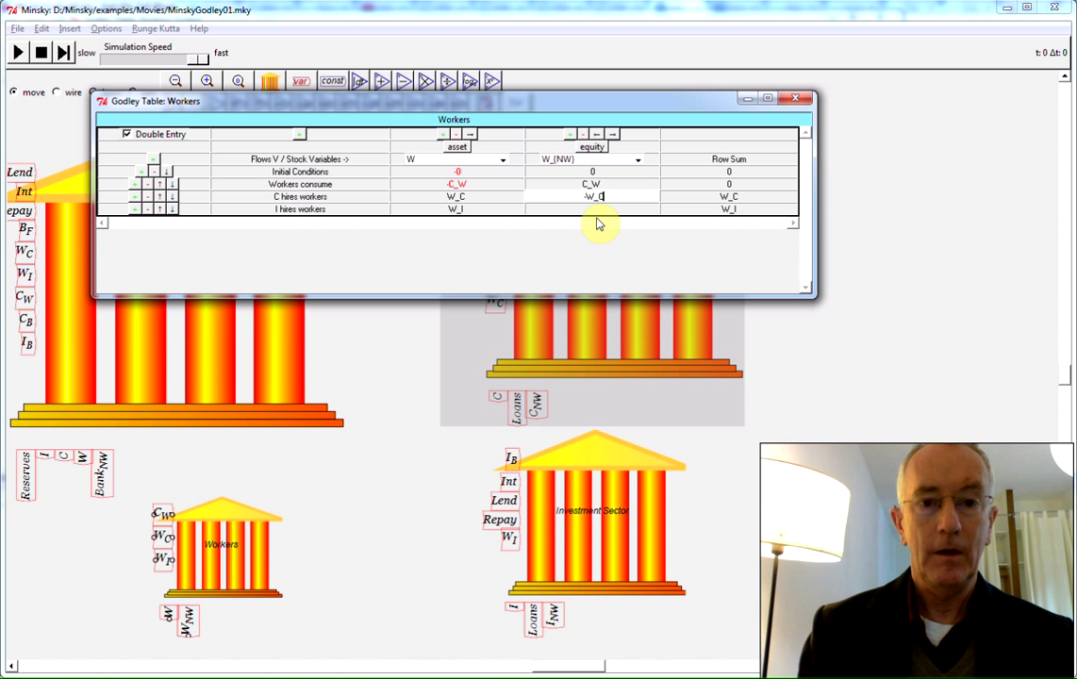
text(_C)
Step: Enter -W_I for I hires workers and check the W_C entry, leaving it unchanged
click(587, 208)
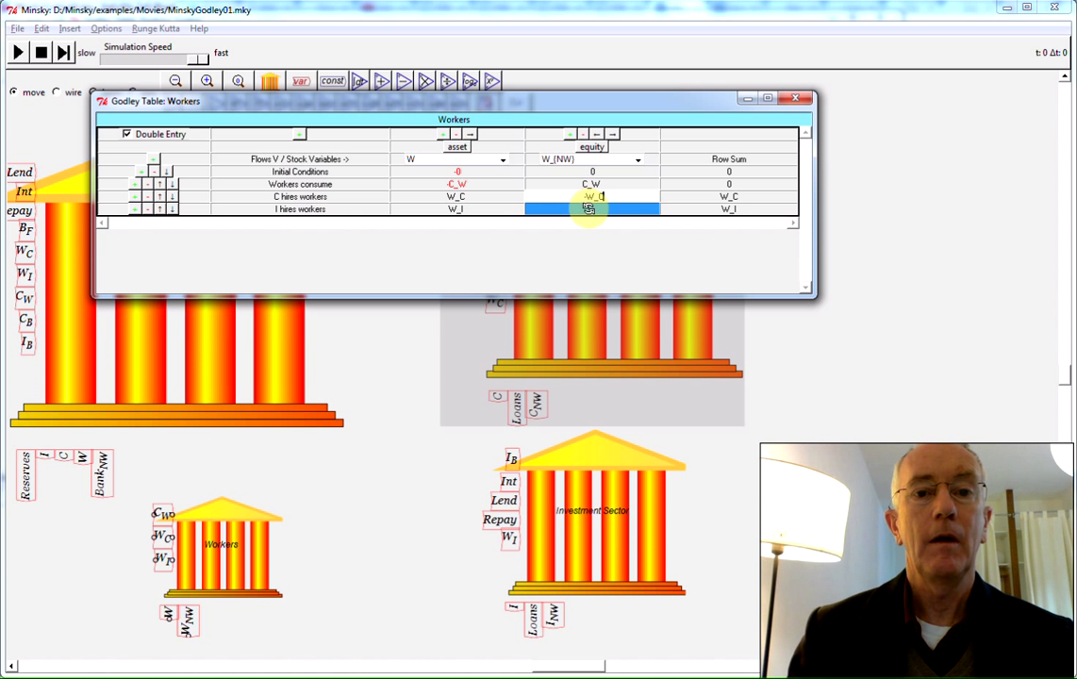
click(600, 210)
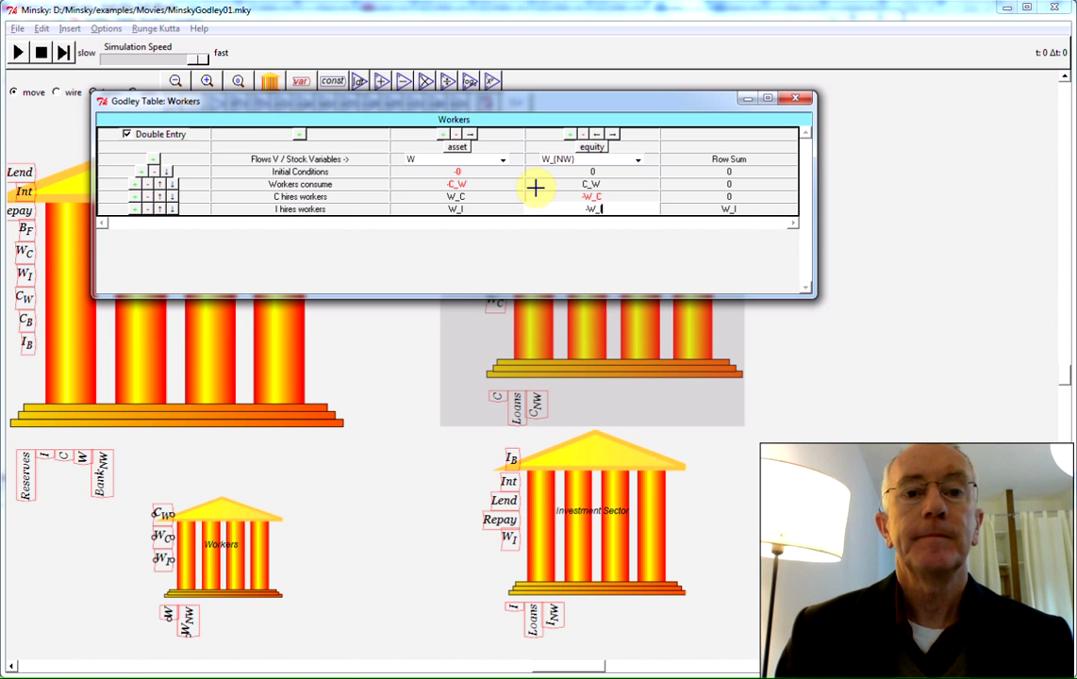
click(534, 185)
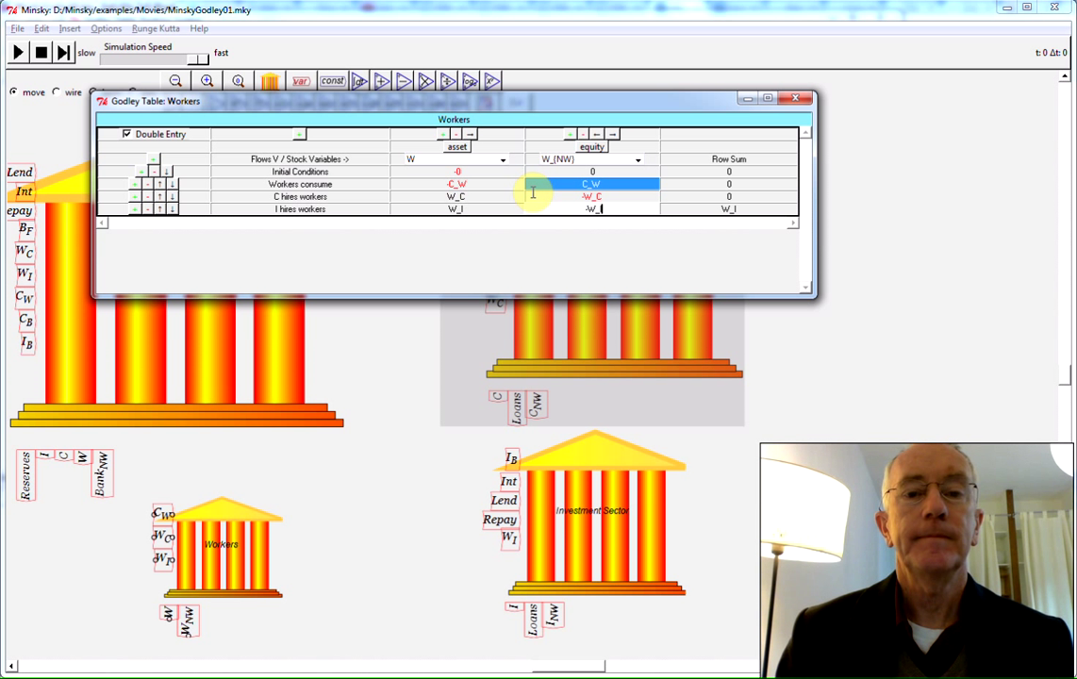
click(490, 195)
click(438, 200)
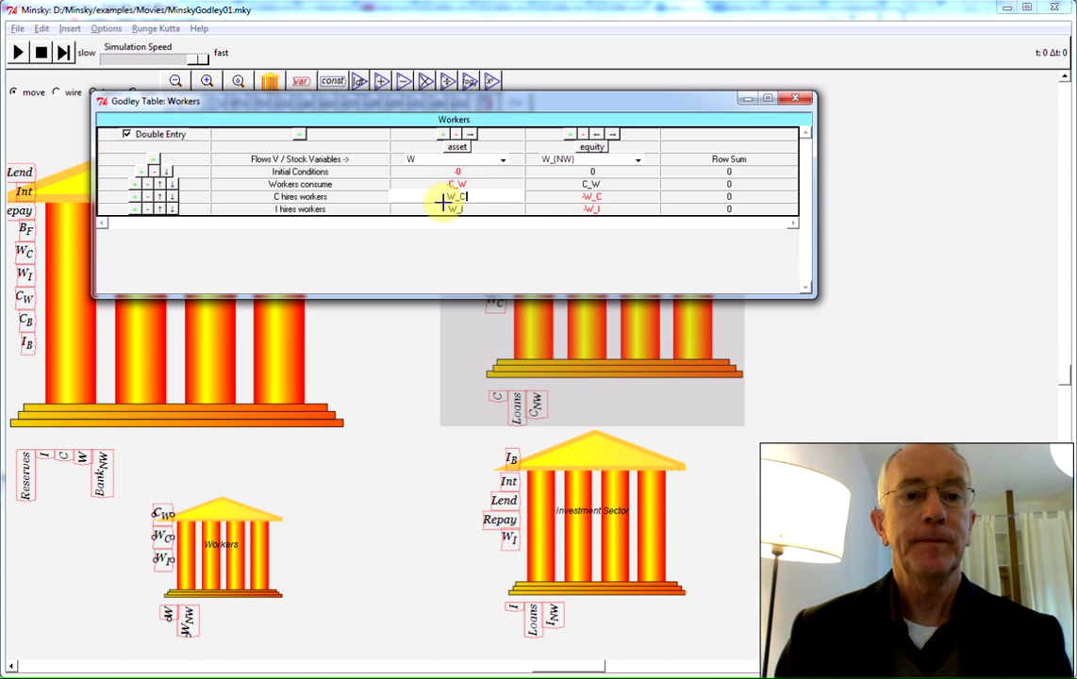
click(92, 144)
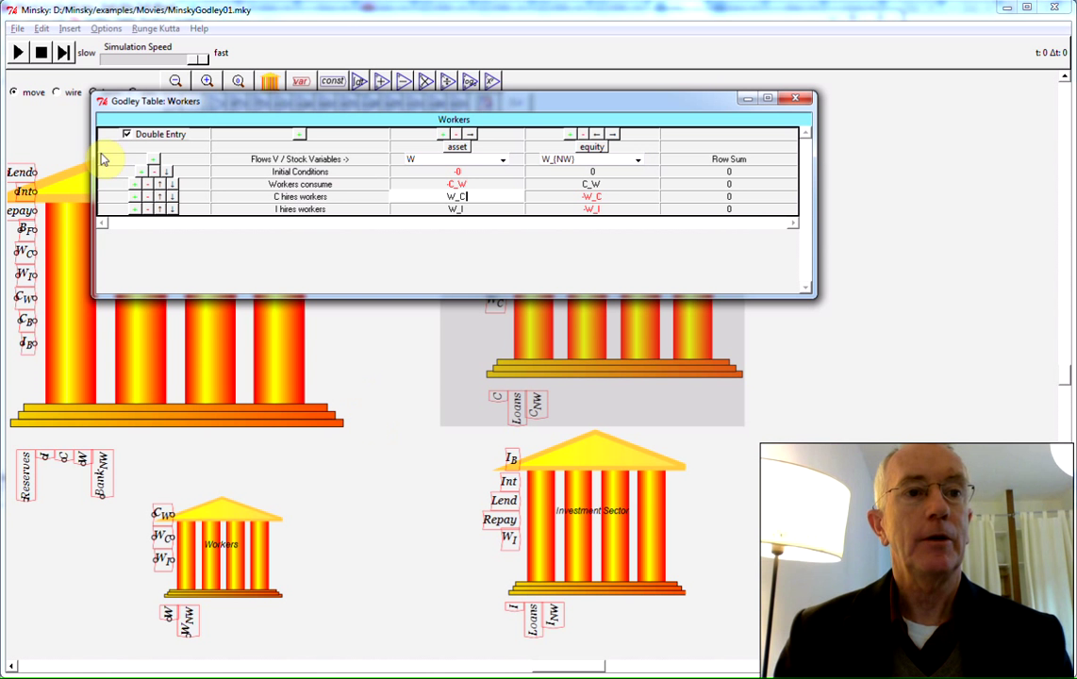
Step: Save the model and export its equations as LaTeX, replacing MinskyGodley01.tex
click(15, 30)
click(37, 101)
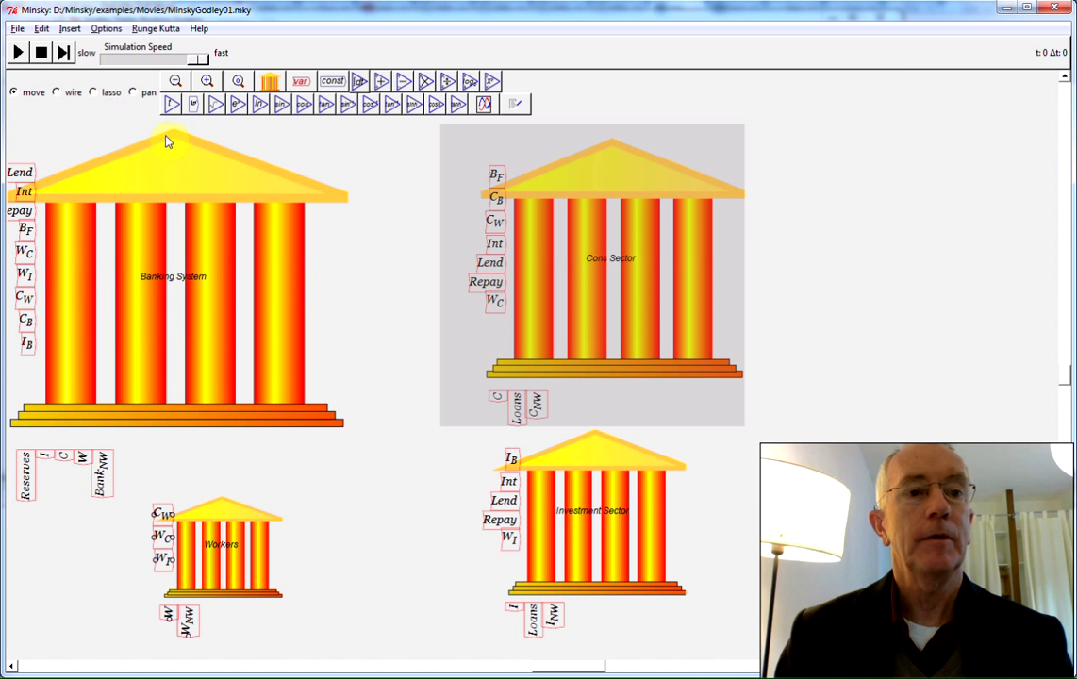
click(17, 29)
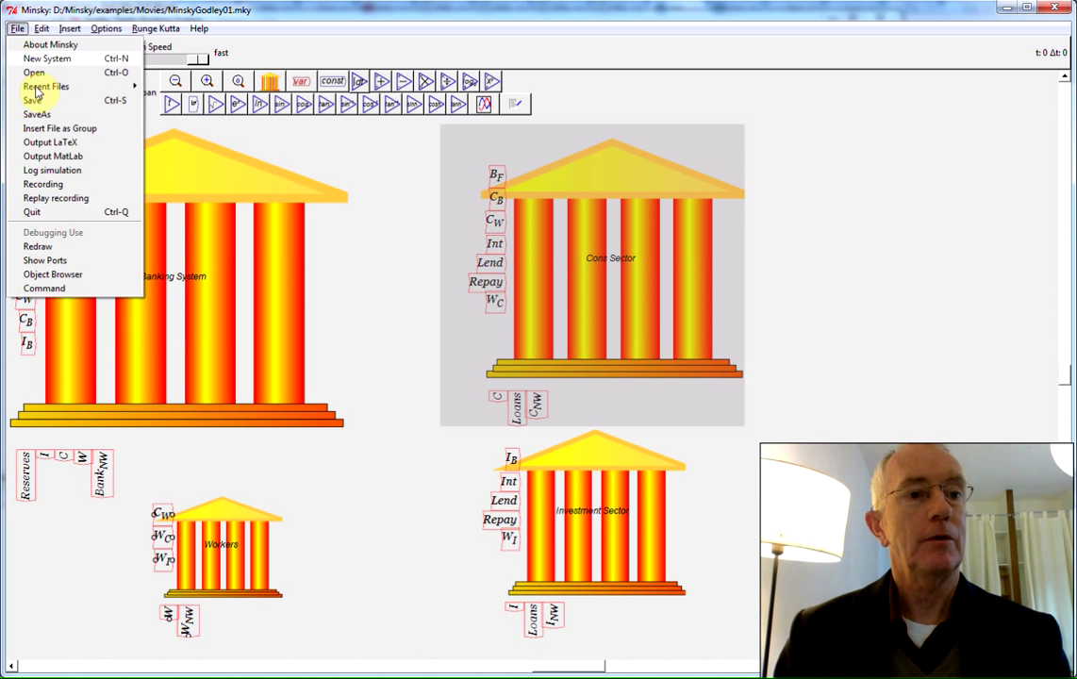
click(61, 143)
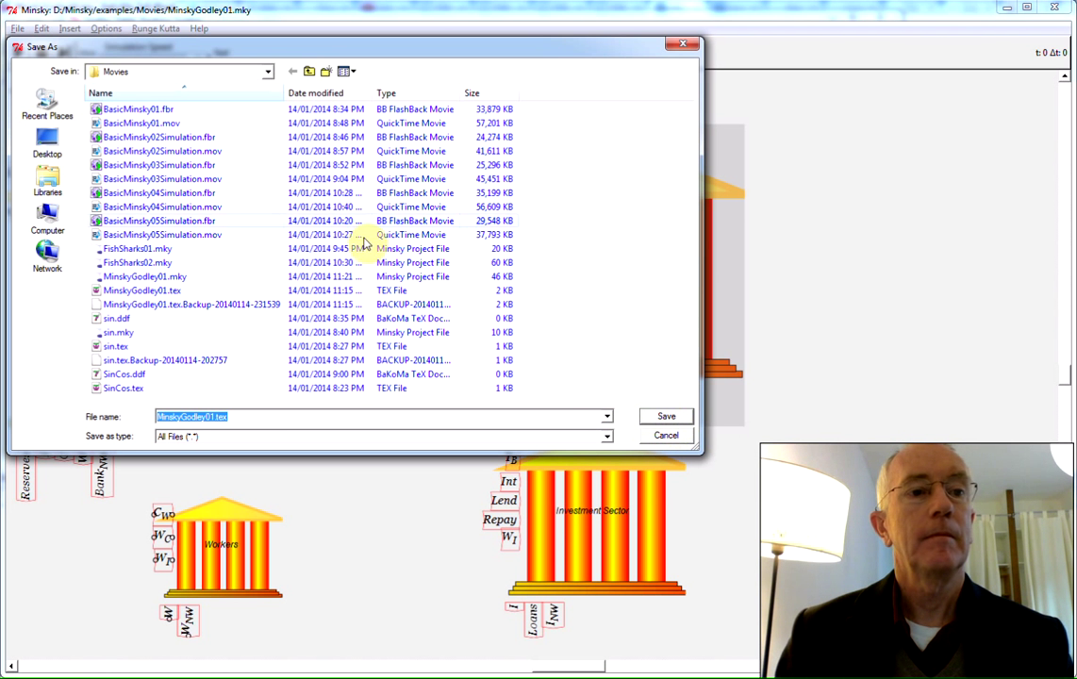
click(673, 420)
click(745, 408)
Step: Switch windows to bring up the Movies folder in Windows Explorer
key(alt+Tab)
key(alt+Tab)
key(alt+Tab)
key(alt+Tab)
key(alt+Tab)
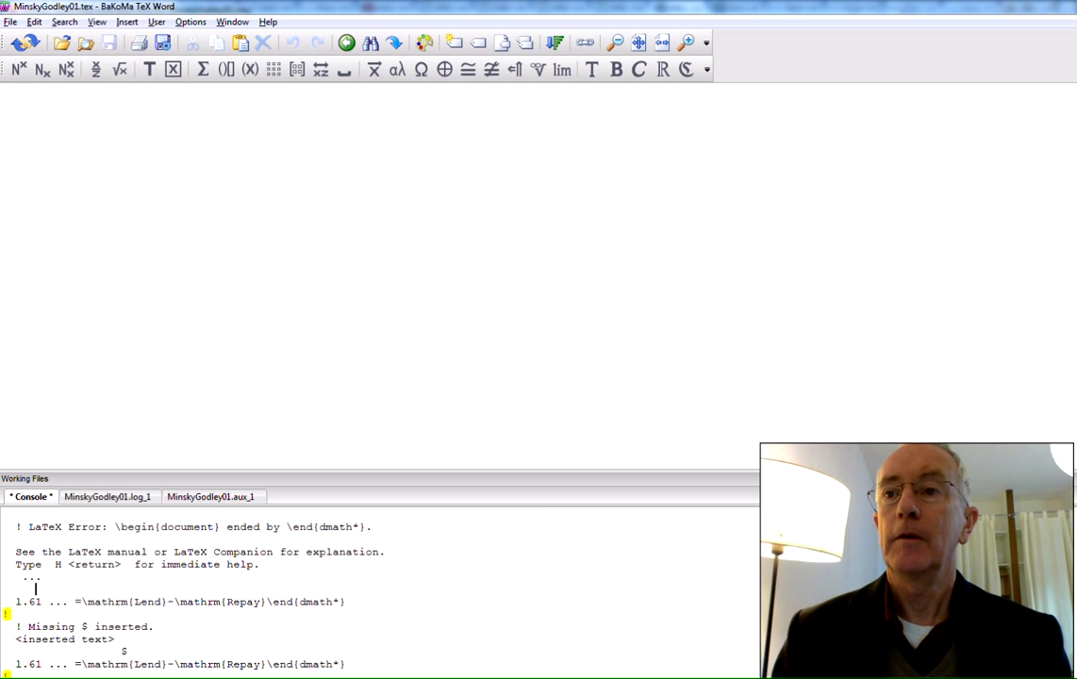
key(alt+Tab)
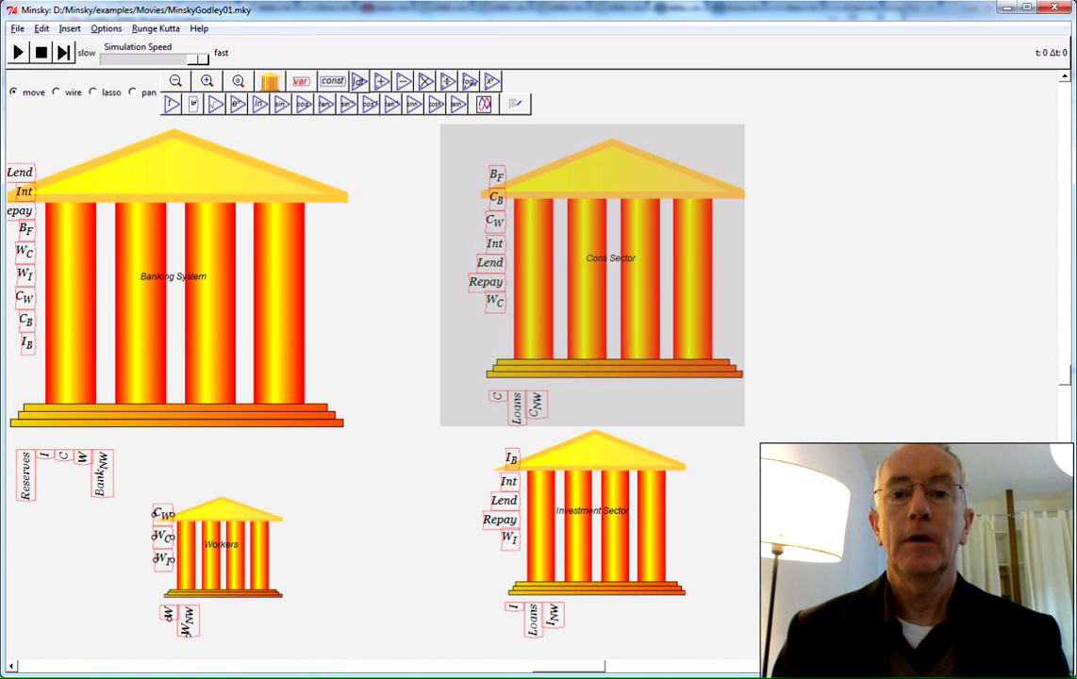
key(alt+Tab)
key(alt+Tab)
key(alt+Tab)
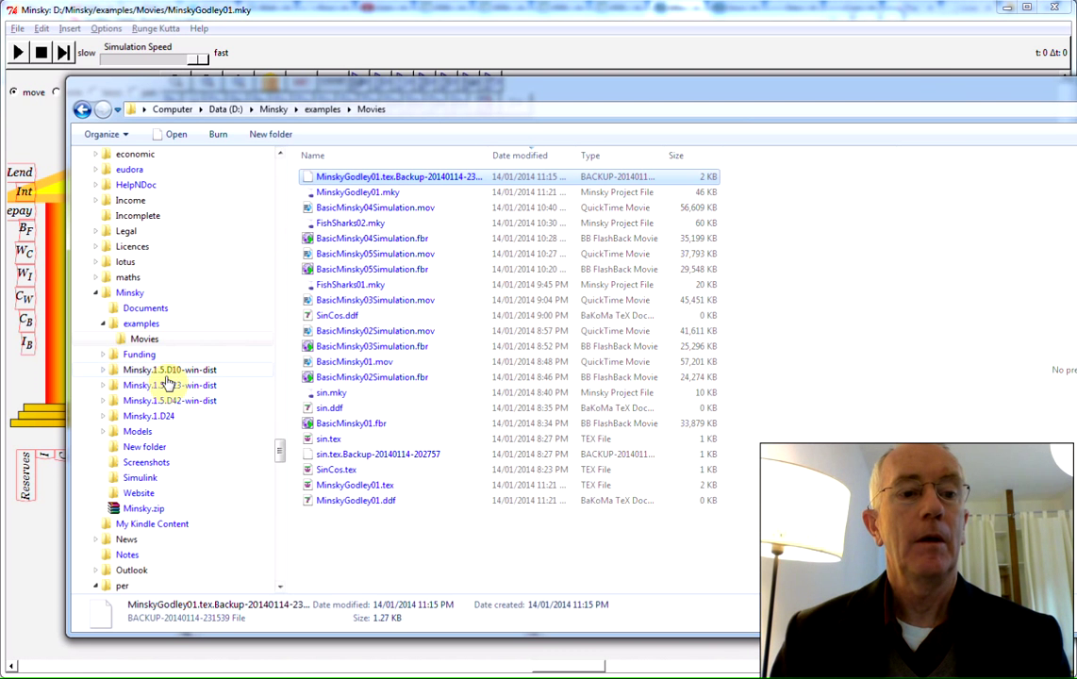
Step: Refresh the Movies folder listing and open MinskyGodley01.tex in BaKoMa TeX Word
click(140, 324)
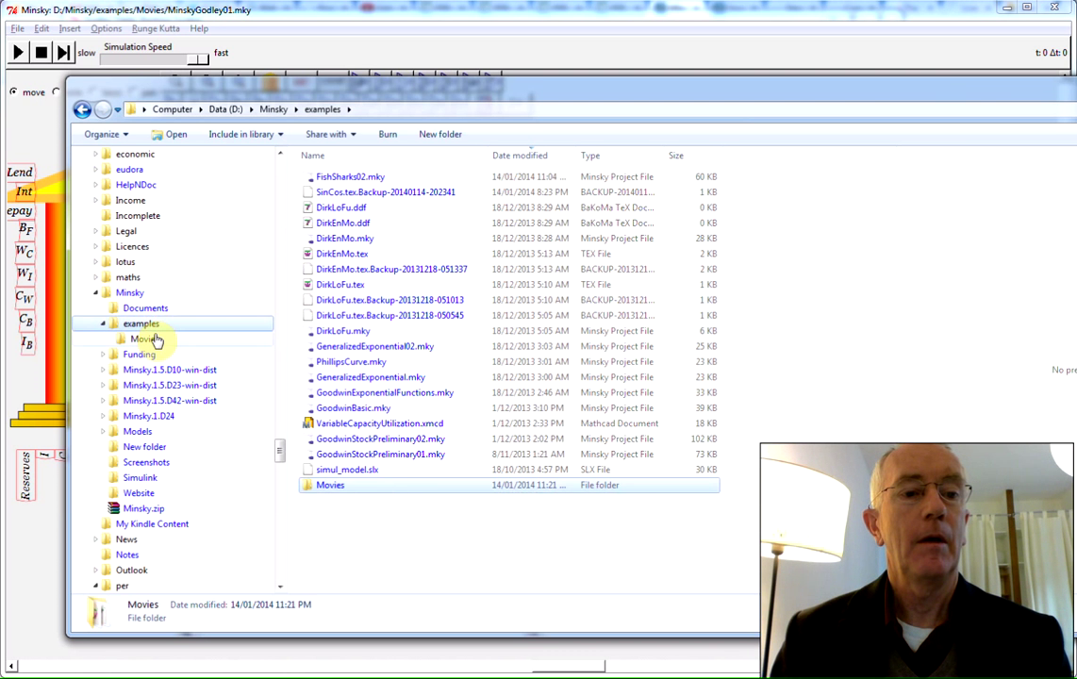
click(145, 338)
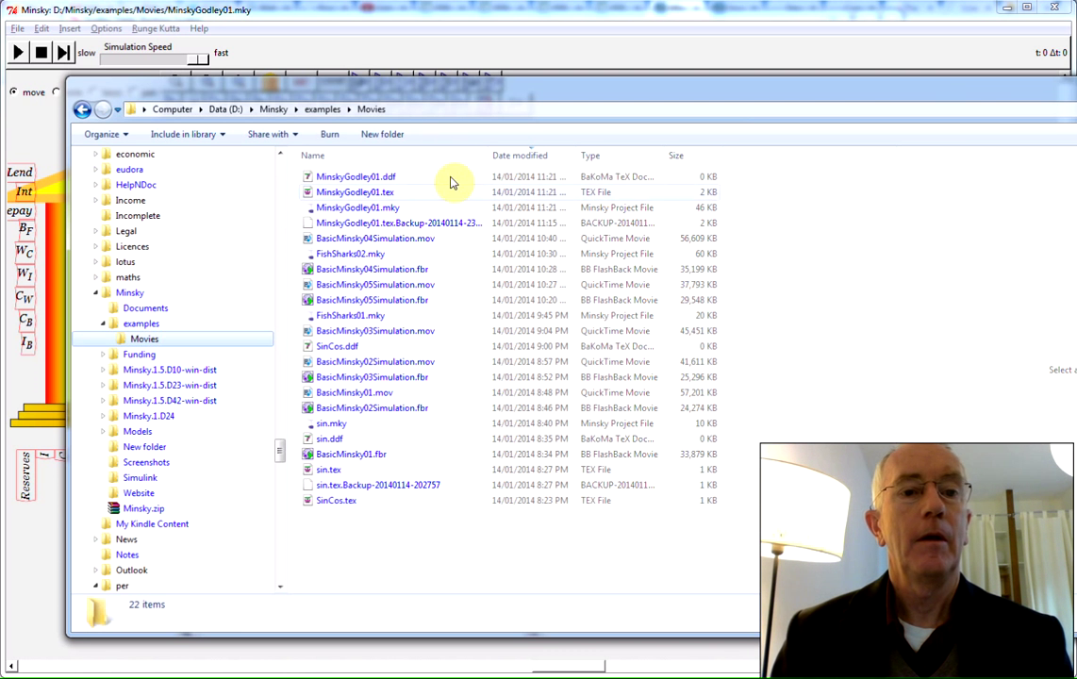
click(338, 197)
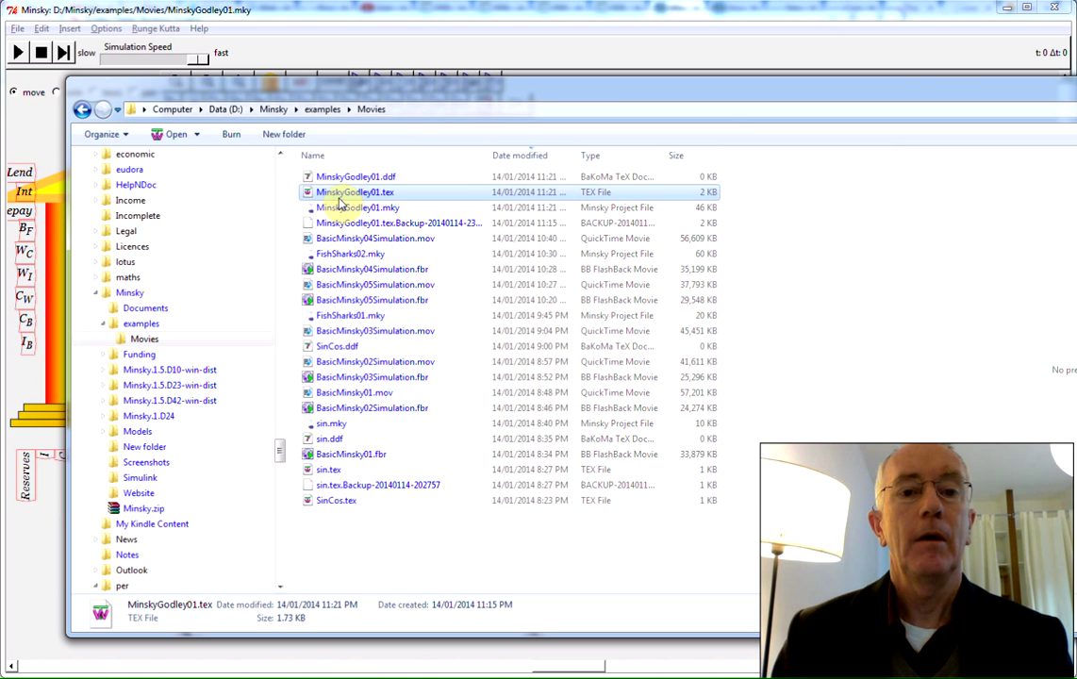
double_click(339, 200)
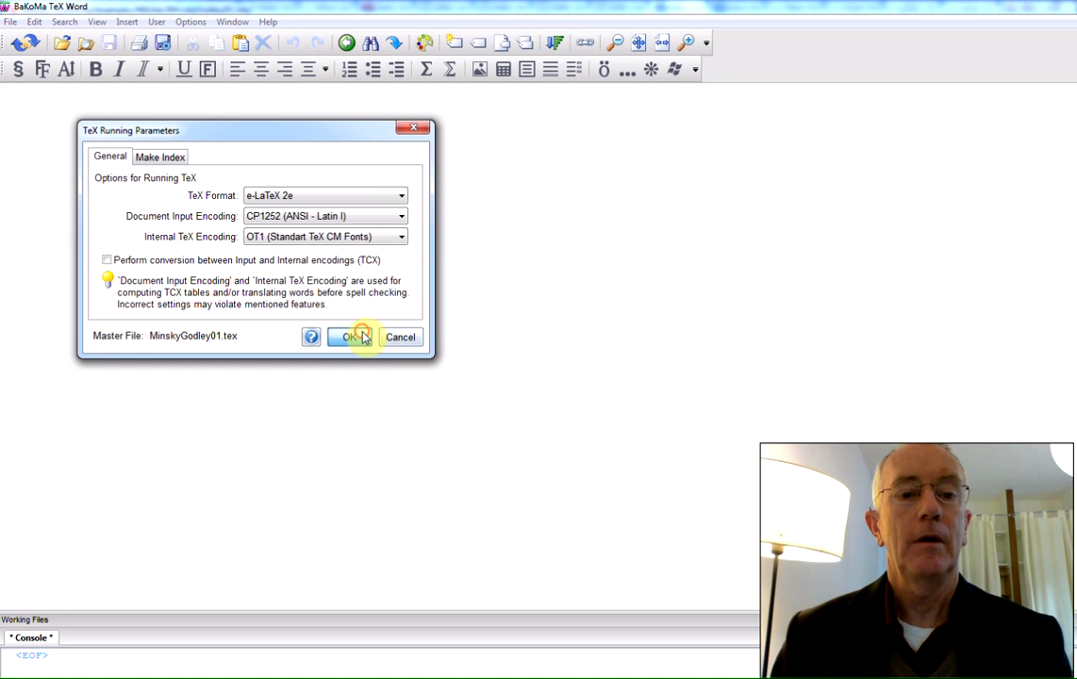
Step: Compile with the default TeX parameters, review the equations down to W_NW, and return to Minsky
click(363, 337)
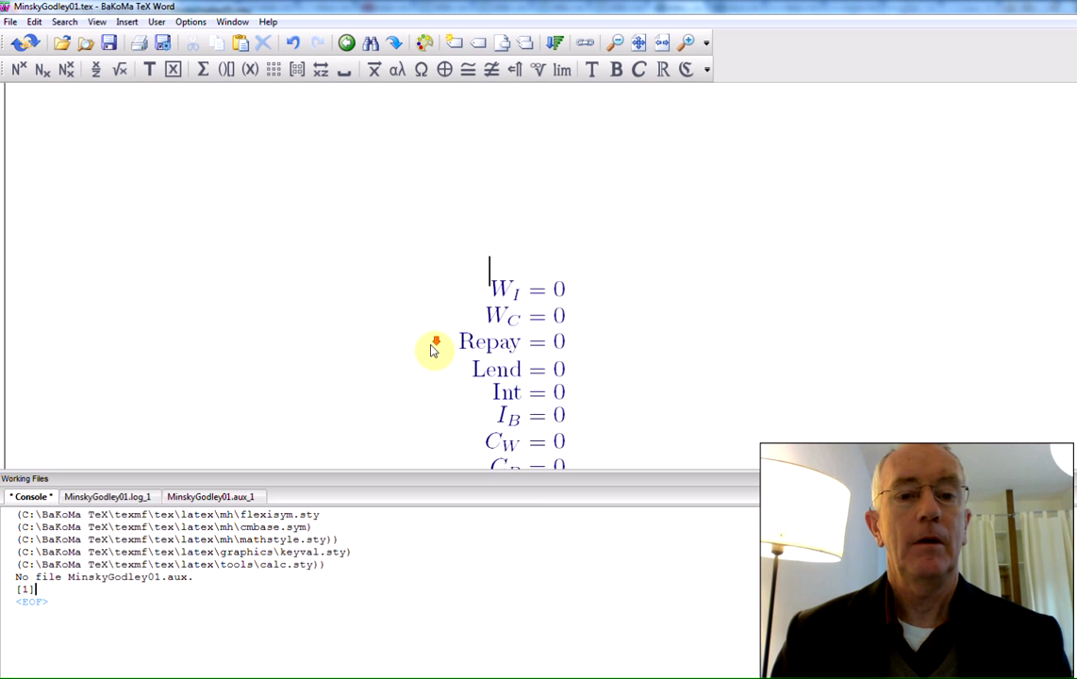
scroll(431, 354, down, 8)
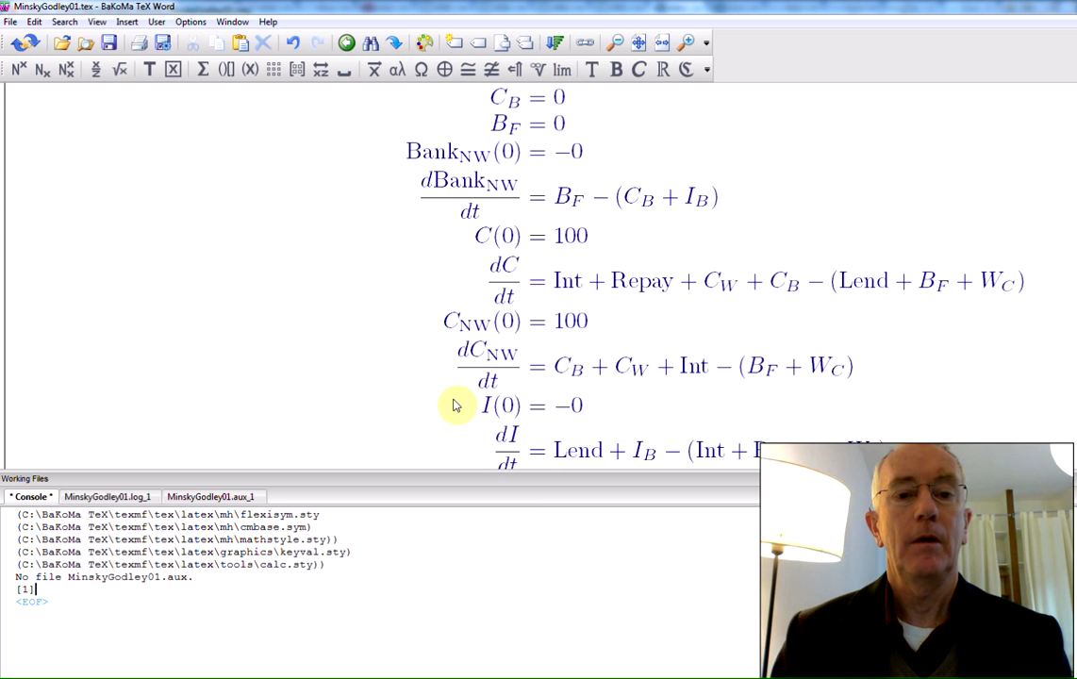
scroll(453, 406, down, 1)
scroll(499, 367, down, 2)
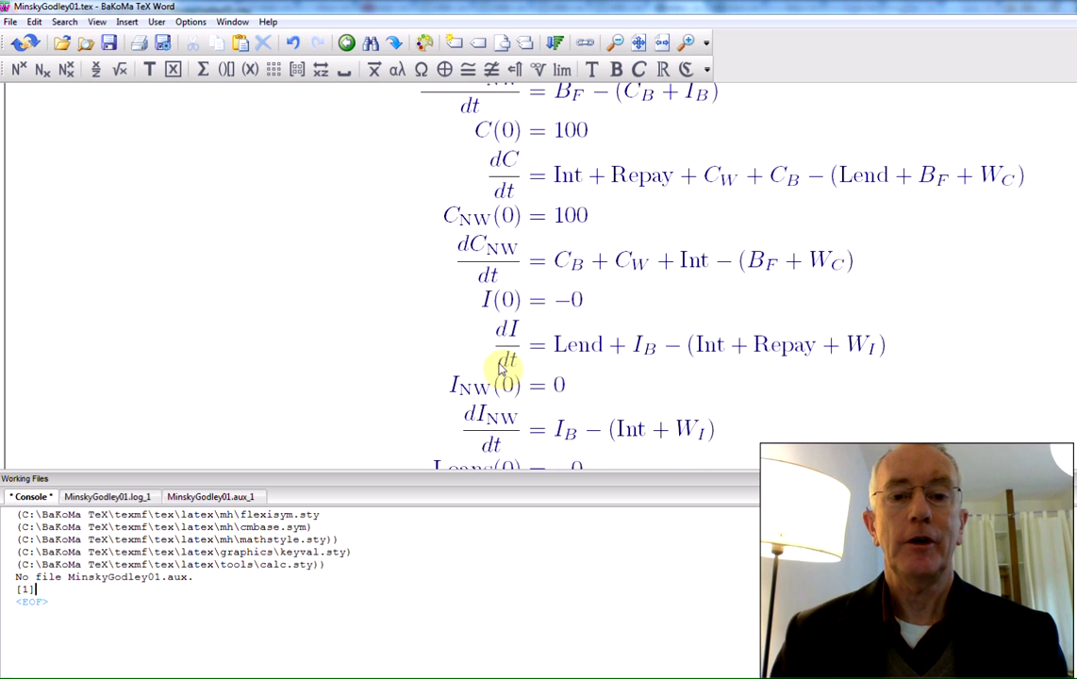
scroll(506, 367, down, 10)
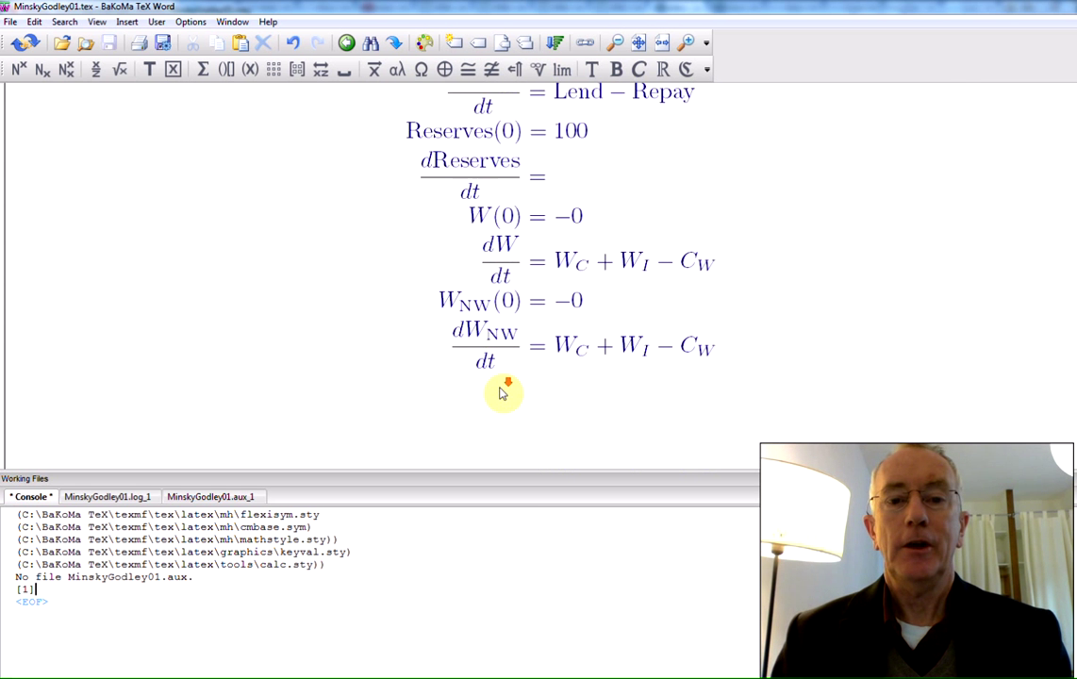
scroll(509, 401, down, 6)
scroll(533, 403, up, 4)
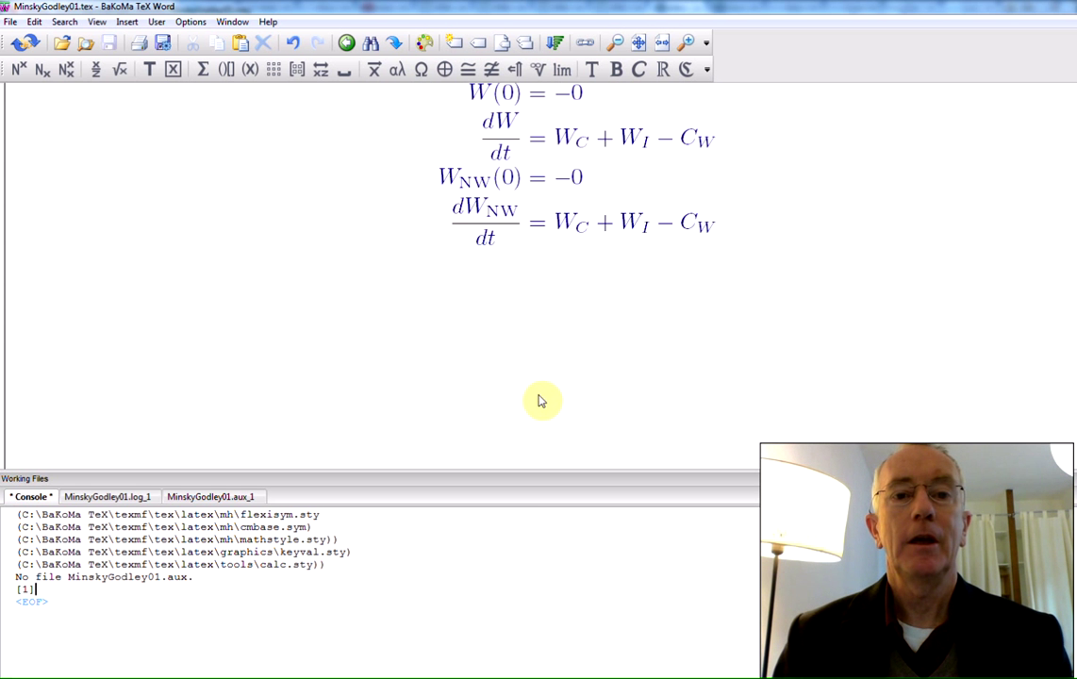
scroll(540, 396, up, 9)
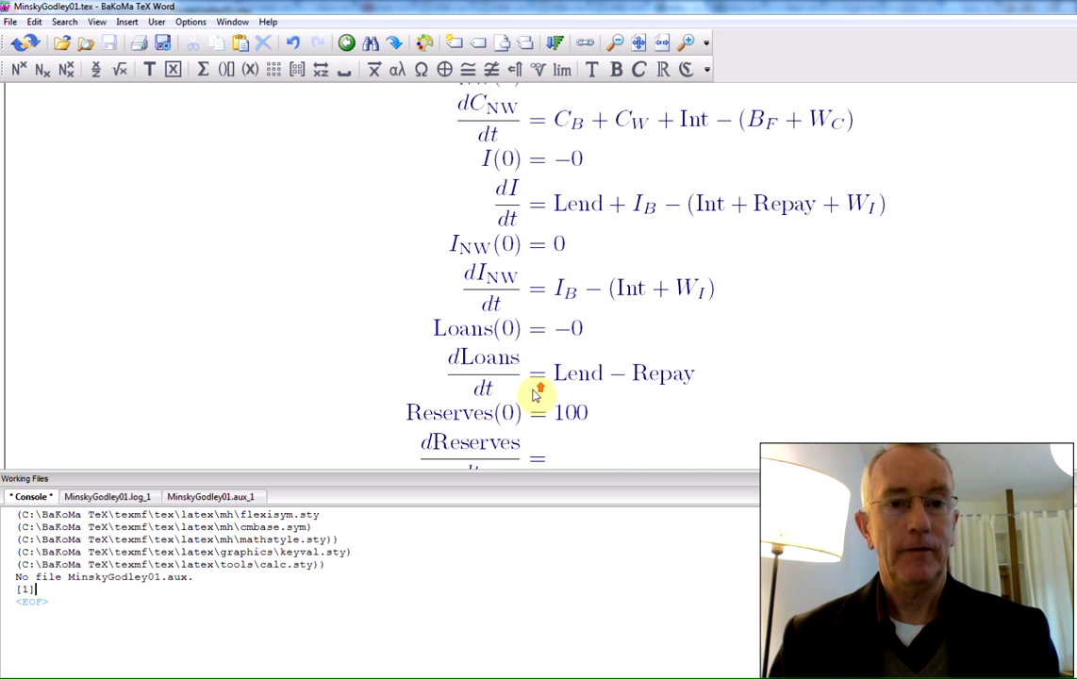
key(alt+Tab)
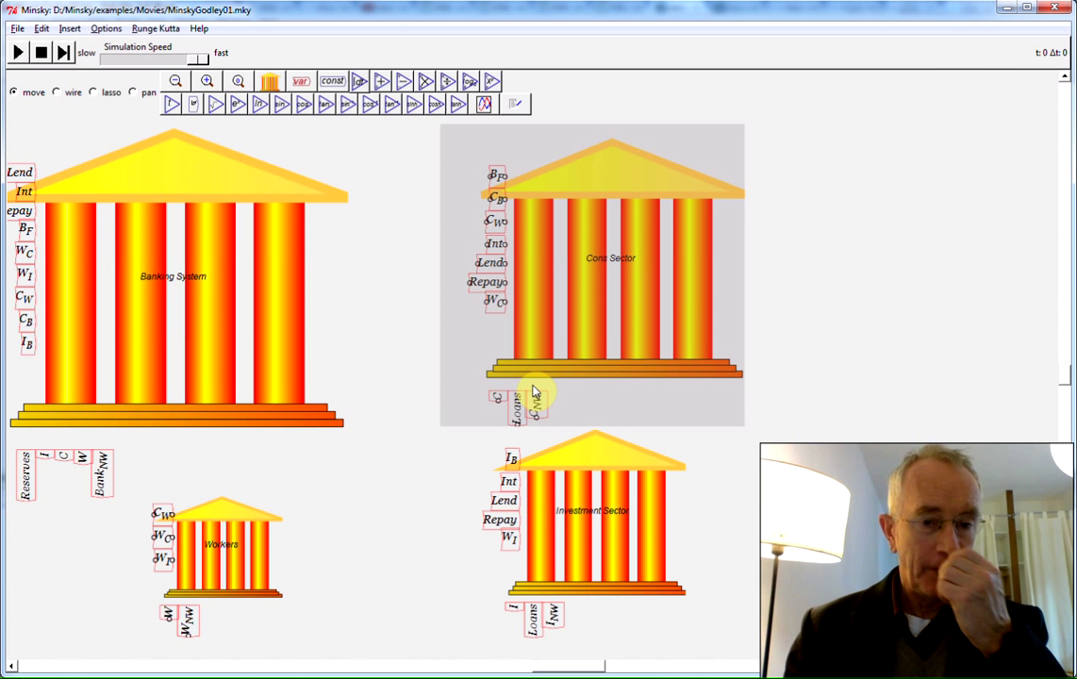